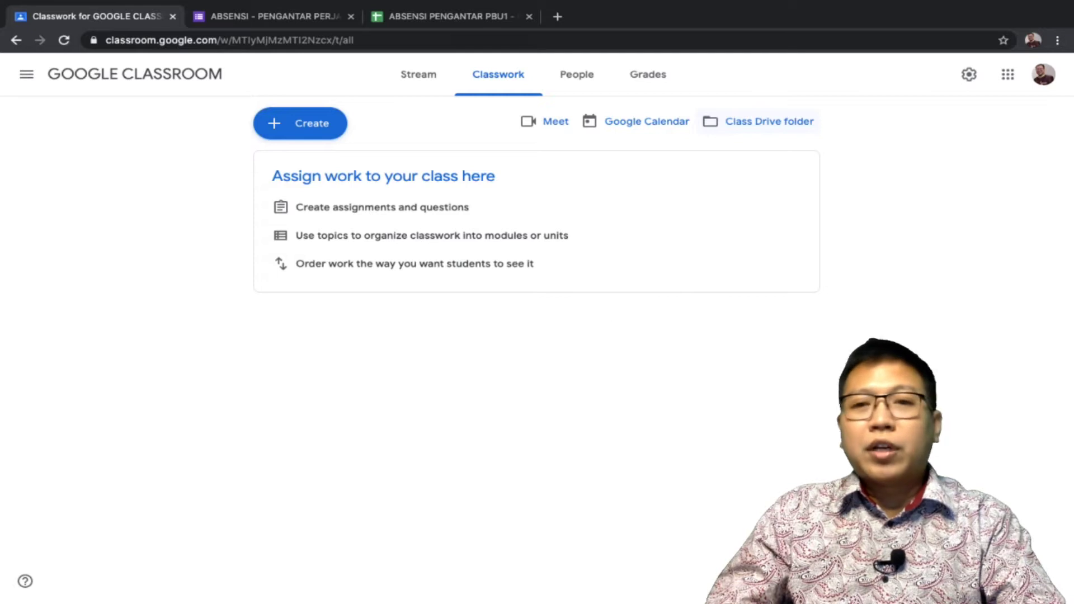
# Open the GOOGLE CLASSROOM Drive folder in a new tab, then return to the ABSENSI form's 35 responses
pyautogui.click(759, 121)
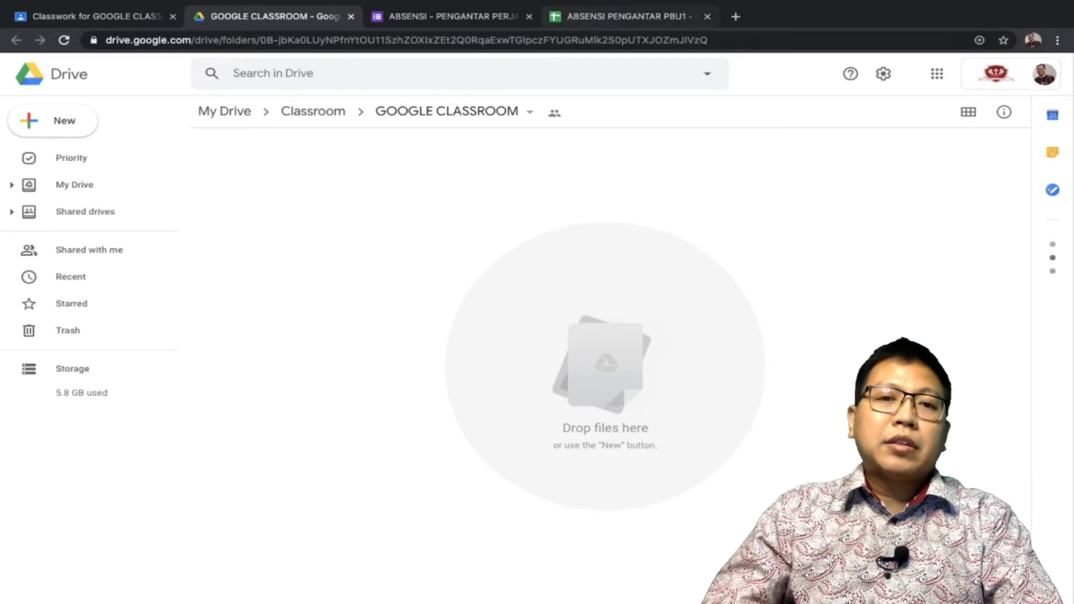
pyautogui.hotkey('ctrl', 'Tab')
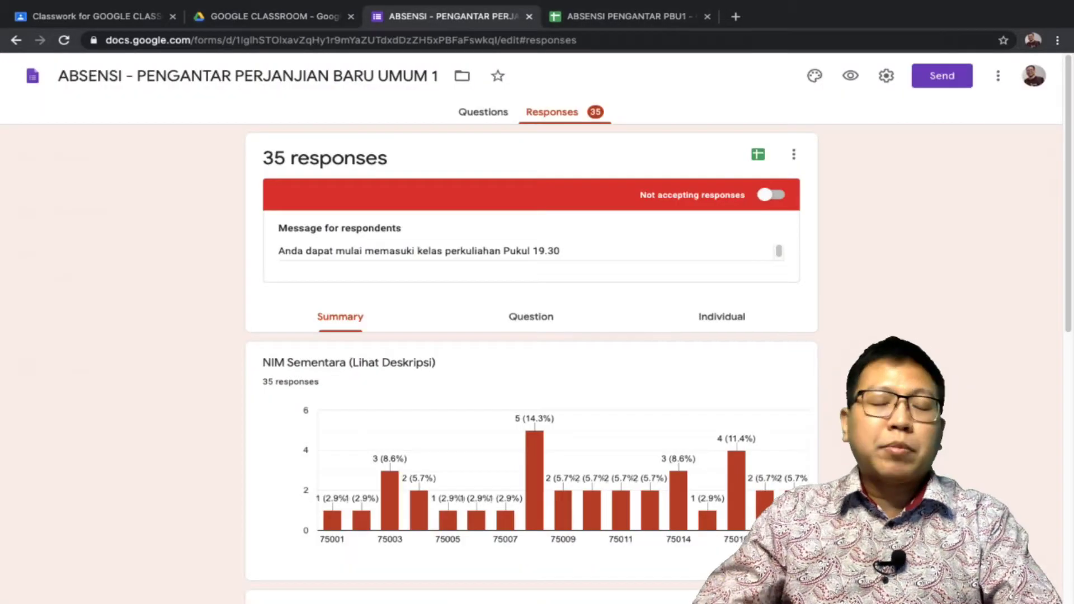
# Review the ABSENSI response summary charts, then move to the ABSENSI PENGANTAR PBU1 REKAP sheet
pyautogui.scroll(-3, 531, 364)
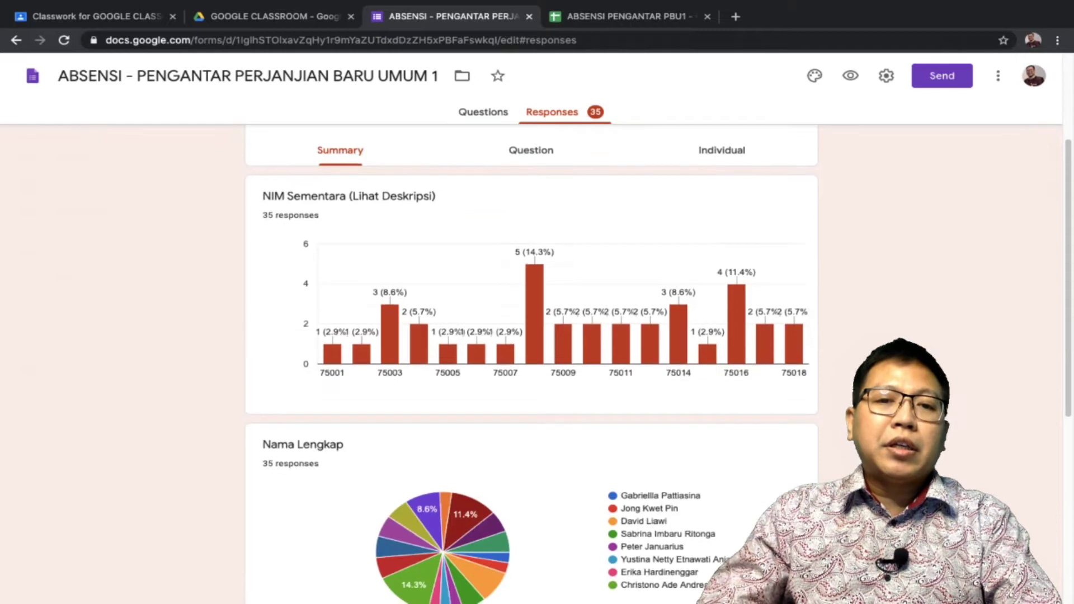
pyautogui.scroll(-6, 531, 364)
pyautogui.scroll(5, 531, 363)
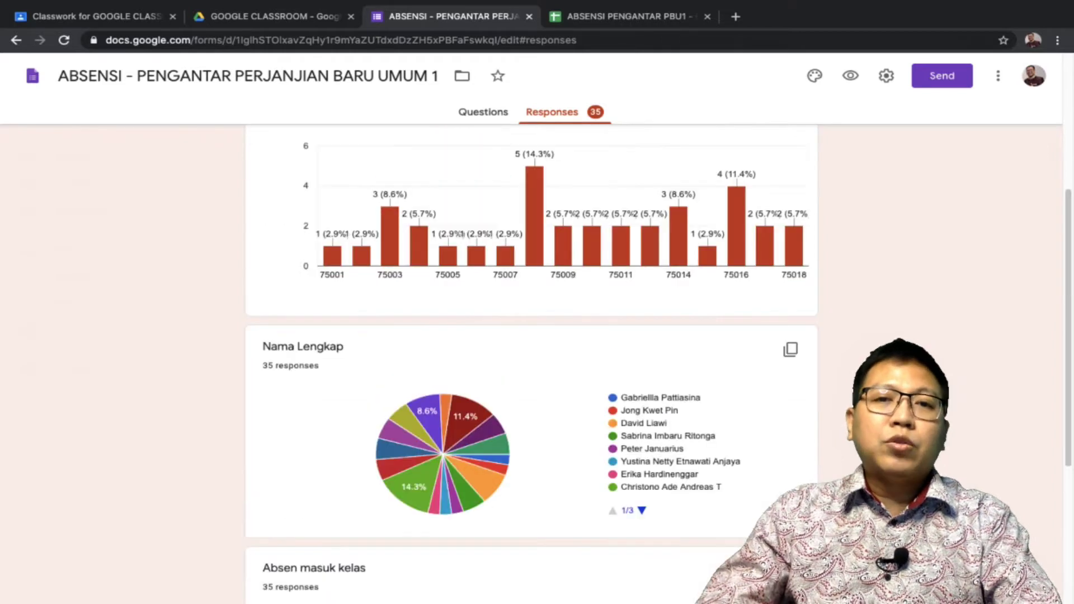
pyautogui.scroll(2, 531, 364)
pyautogui.hotkey('ctrl', 'Tab')
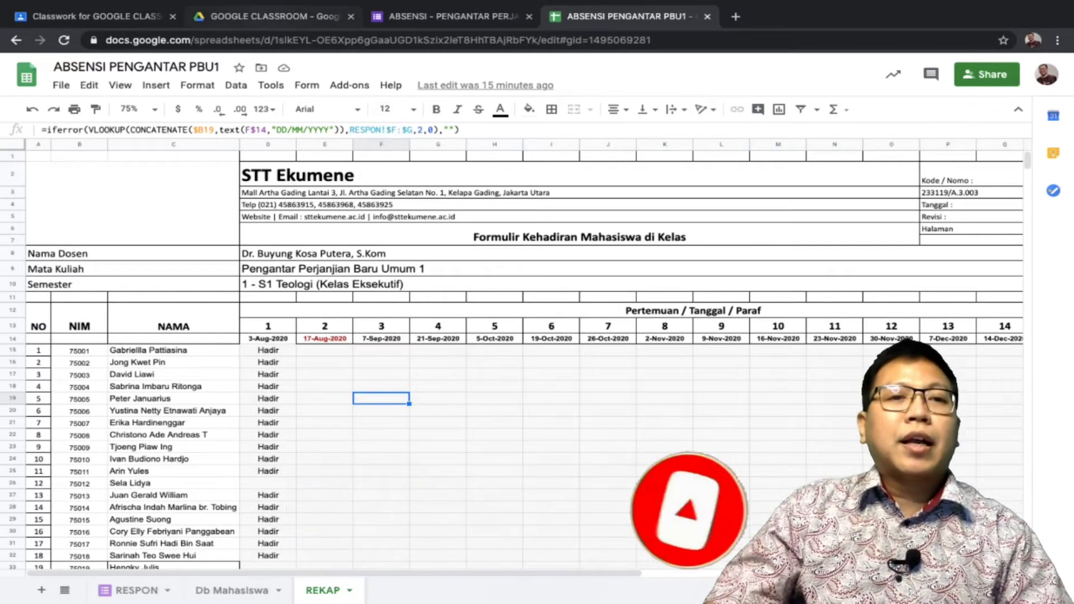
# Return to the empty GOOGLE CLASSROOM folder in Google Drive
pyautogui.click(274, 17)
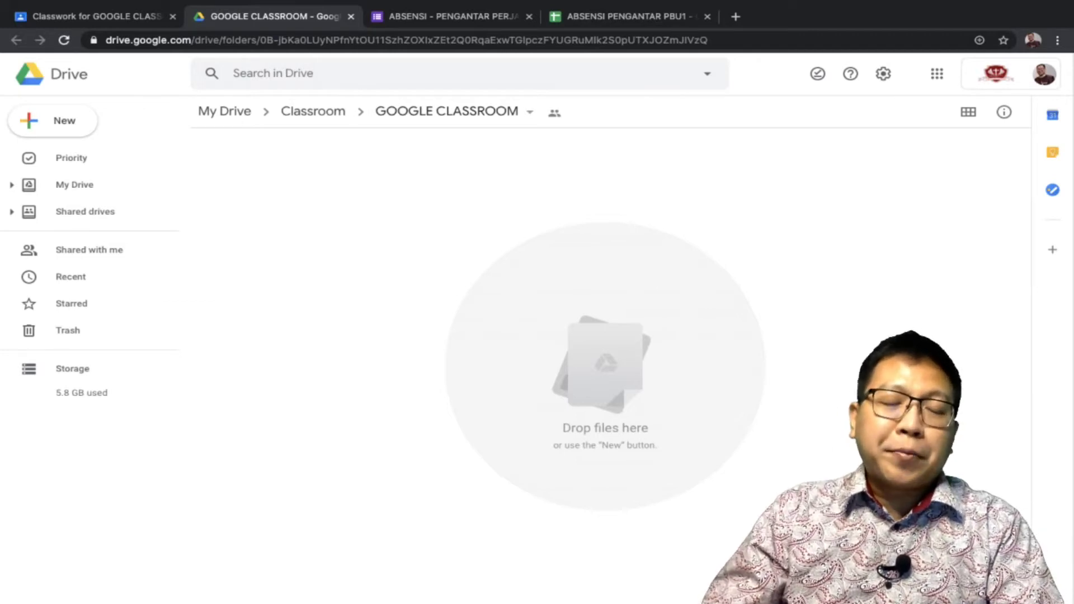
# Create a new Google Form in the shared GOOGLE CLASSROOM folder via More > Google Forms
pyautogui.rightClick(312, 200)
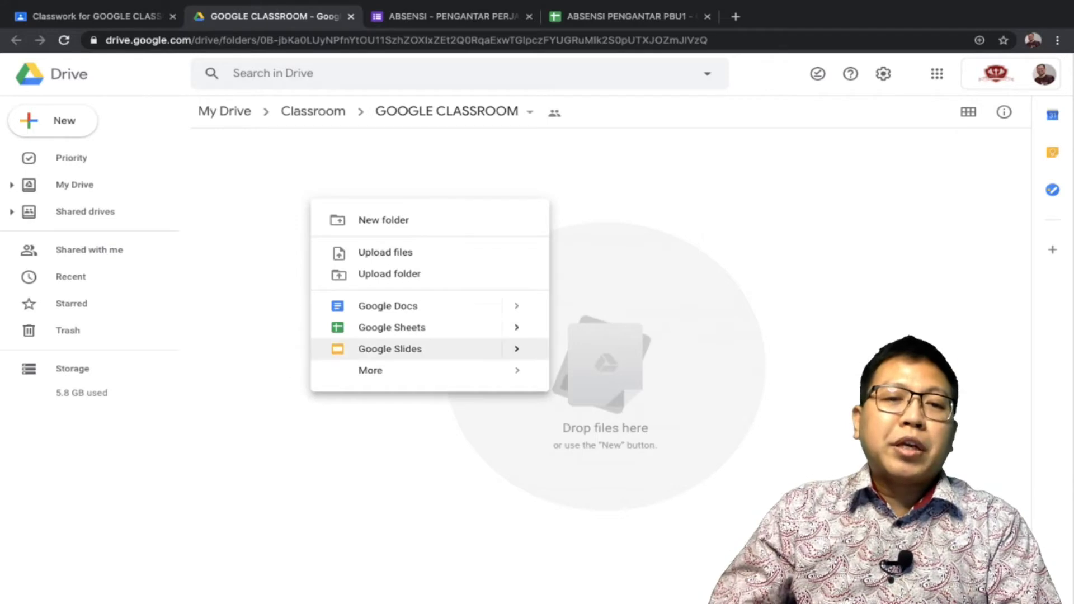
pyautogui.moveTo(392, 370)
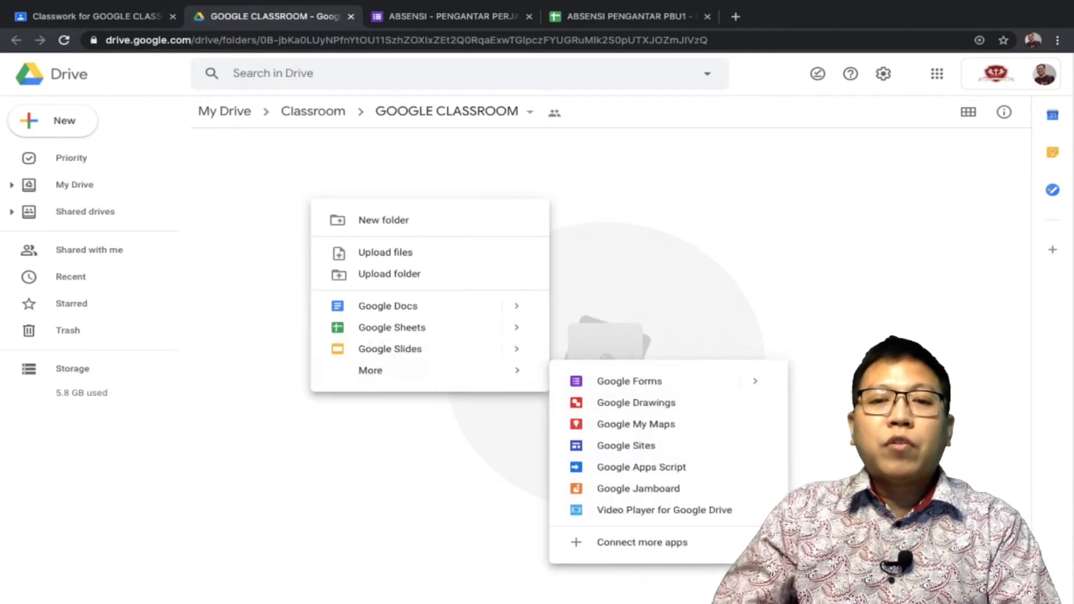
pyautogui.click(629, 380)
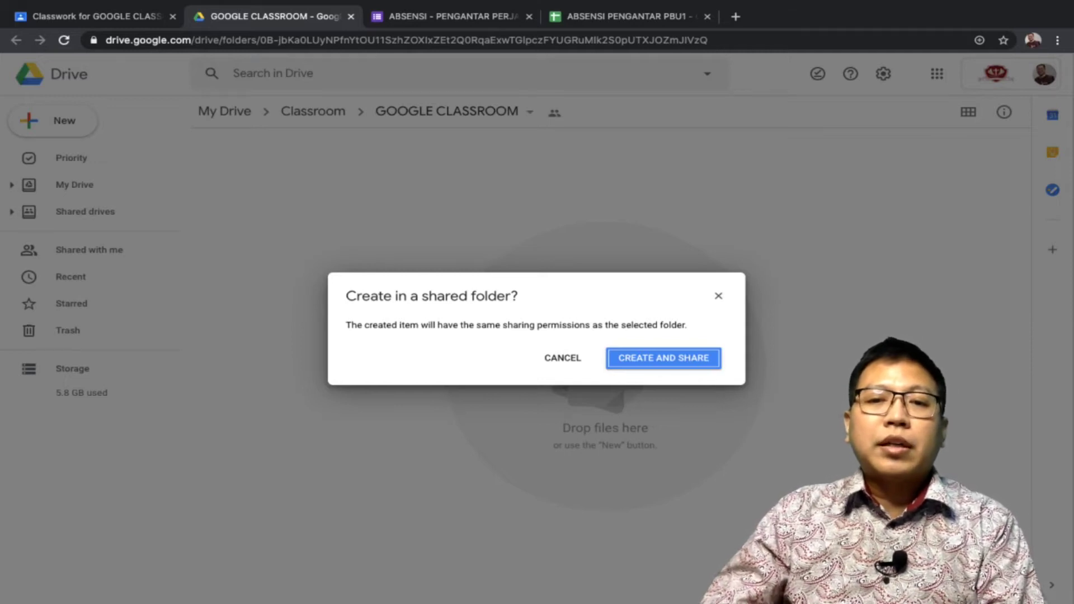
pyautogui.press('Return')
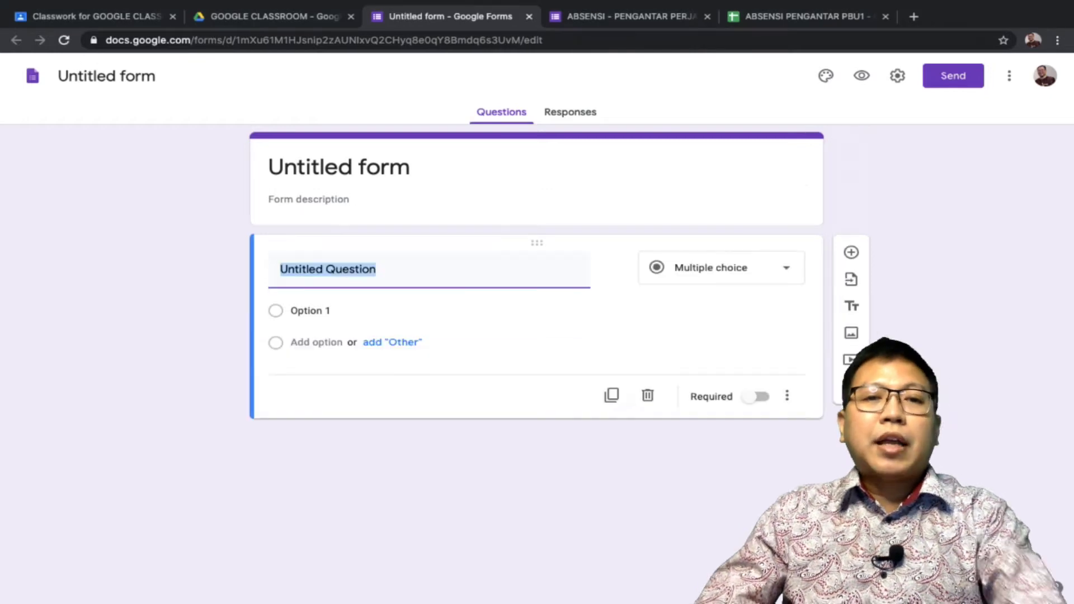
# Rename the form from 'Untitled form' to 'Daftar Kehadiran', fixing typos along the way
pyautogui.click(339, 166)
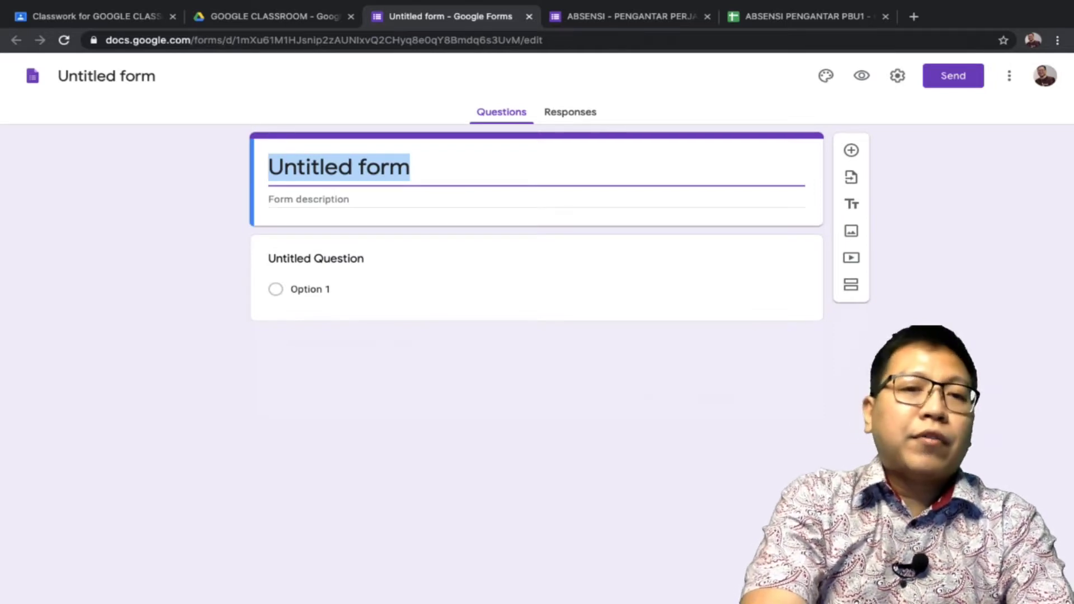
pyautogui.write('da')
pyautogui.press('BackSpace')
pyautogui.press('BackSpace')
pyautogui.write('Daf')
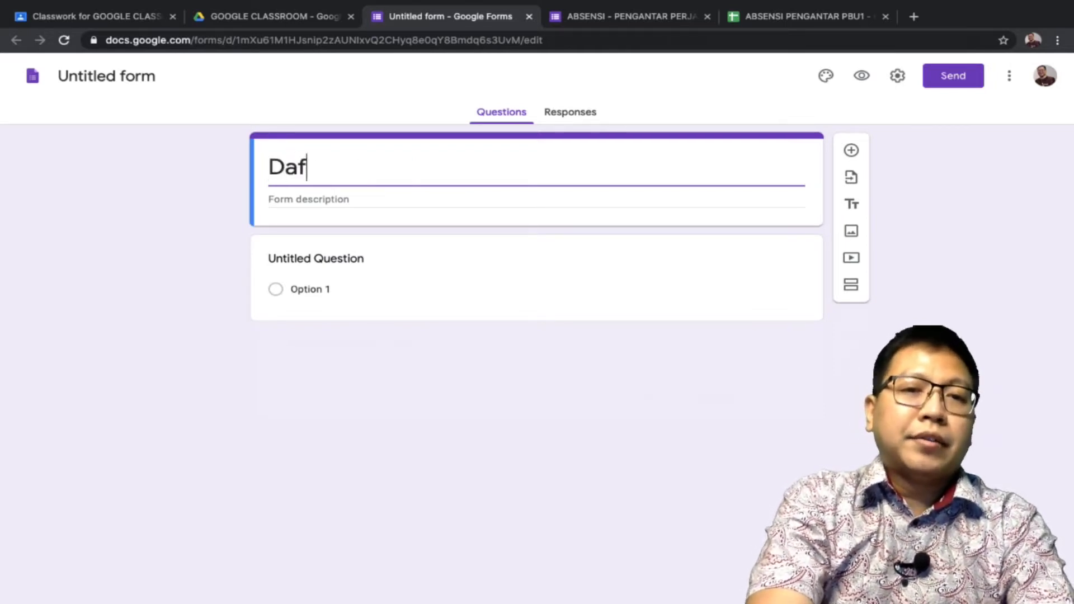
pyautogui.write('tar Keharid')
pyautogui.press('BackSpace')
pyautogui.press('BackSpace')
pyautogui.press('BackSpace')
pyautogui.write('diran')
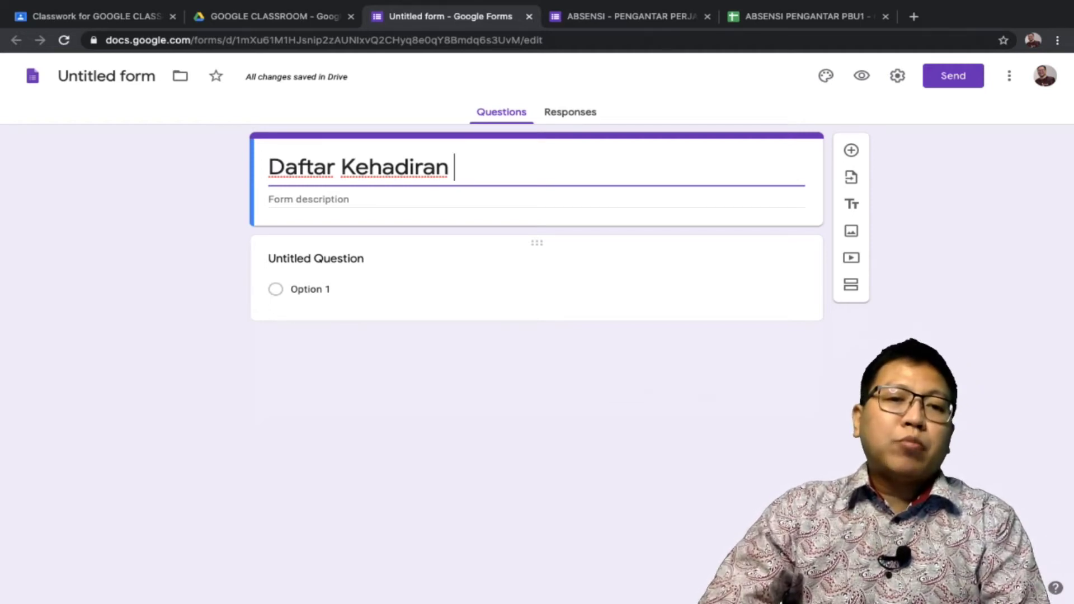
pyautogui.click(316, 258)
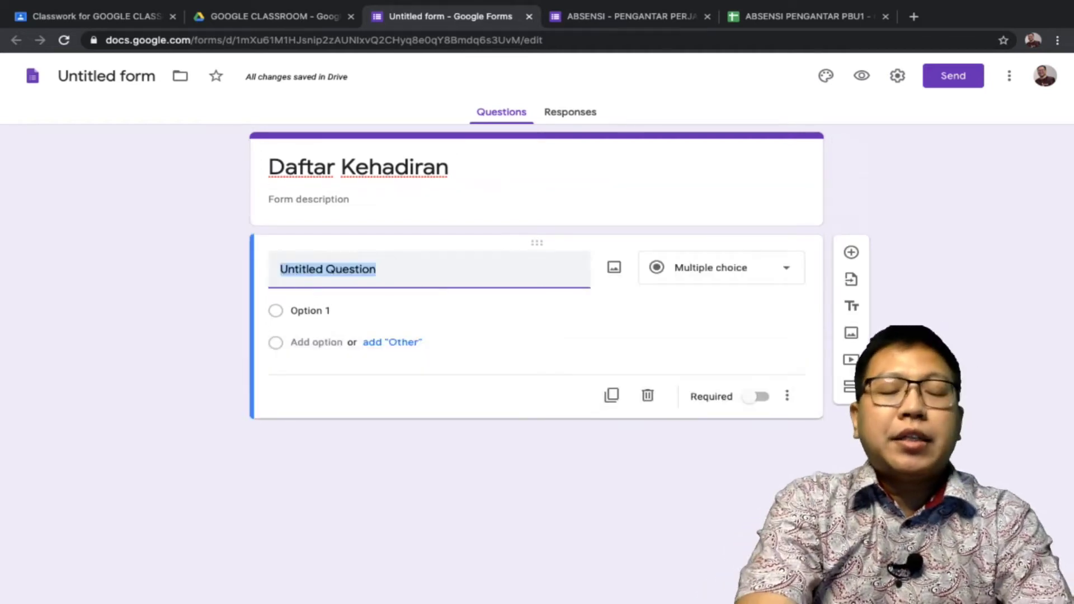
# Title the first question 'NIM (nomor induk mahasiswa)', making it a number-validated short answer
pyautogui.write('NIM')
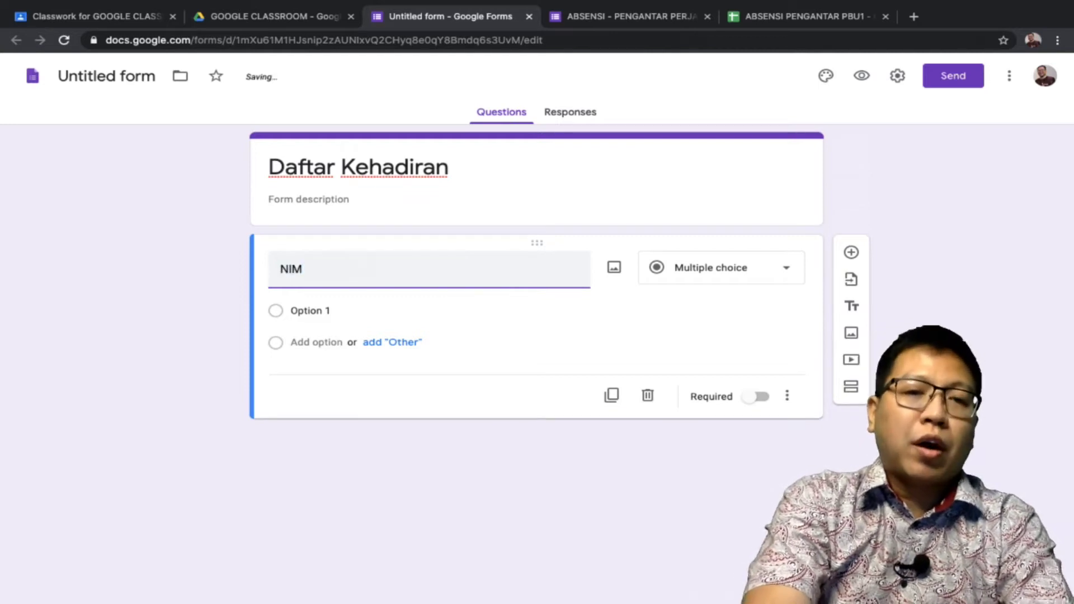
pyautogui.write('(Nomo')
pyautogui.press('BackSpace')
pyautogui.press('BackSpace')
pyautogui.press('BackSpace')
pyautogui.press('BackSpace')
pyautogui.press('BackSpace')
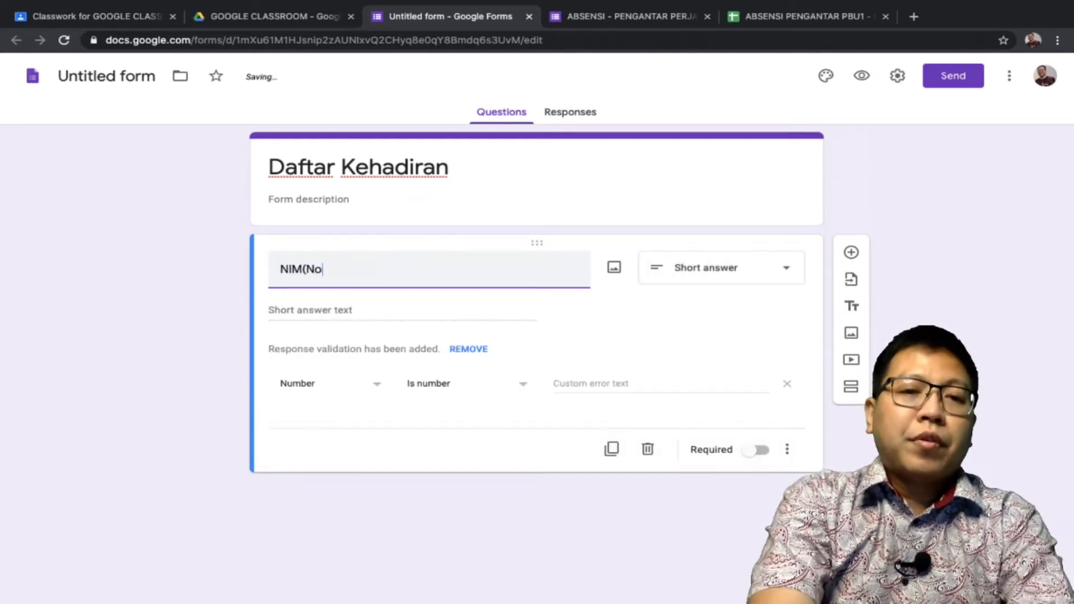
pyautogui.write('(no')
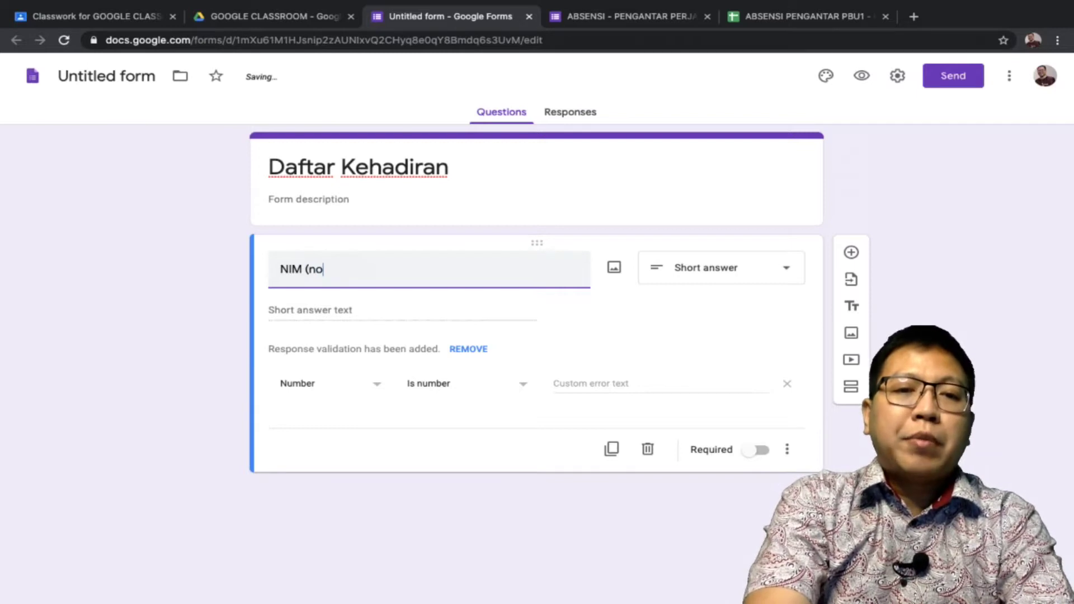
pyautogui.write('mor induk mahasiswa')
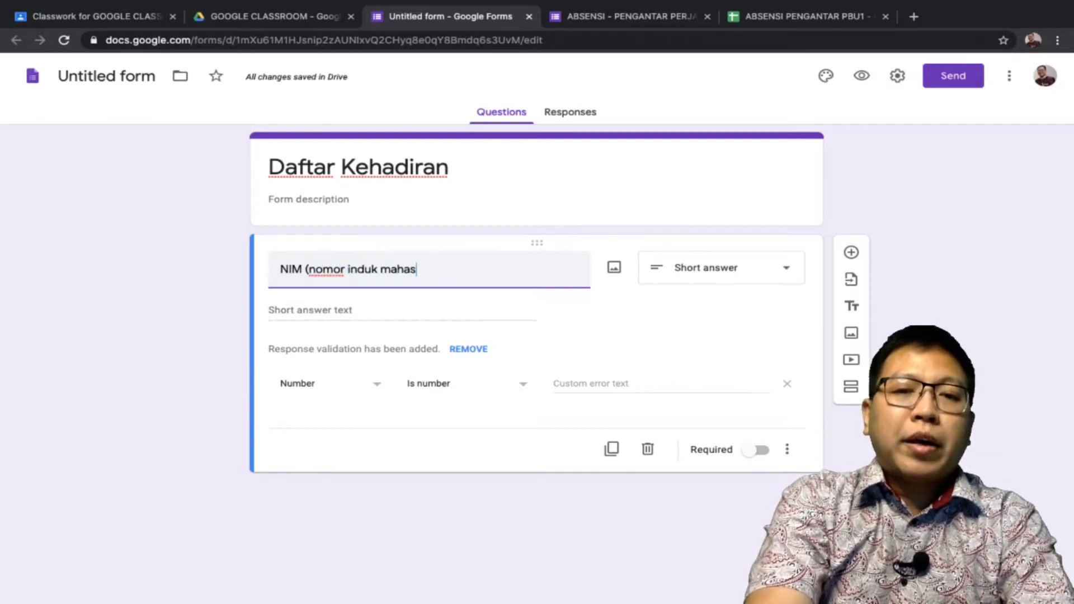
pyautogui.write(')')
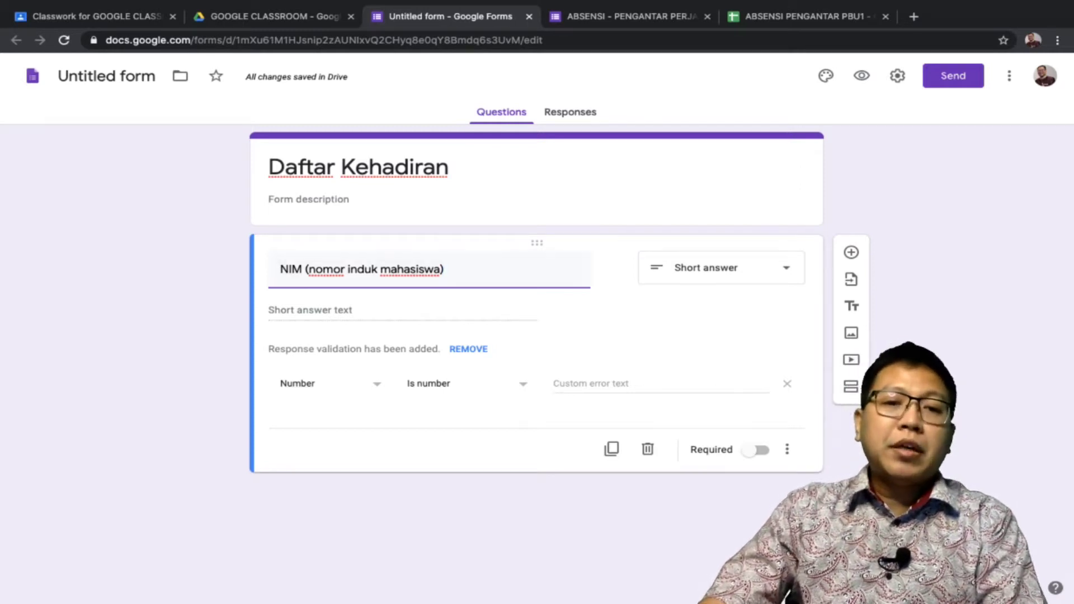
# Validate NIM answers with a regular expression matching 1001|1002|1003|1004|1005
pyautogui.click(329, 384)
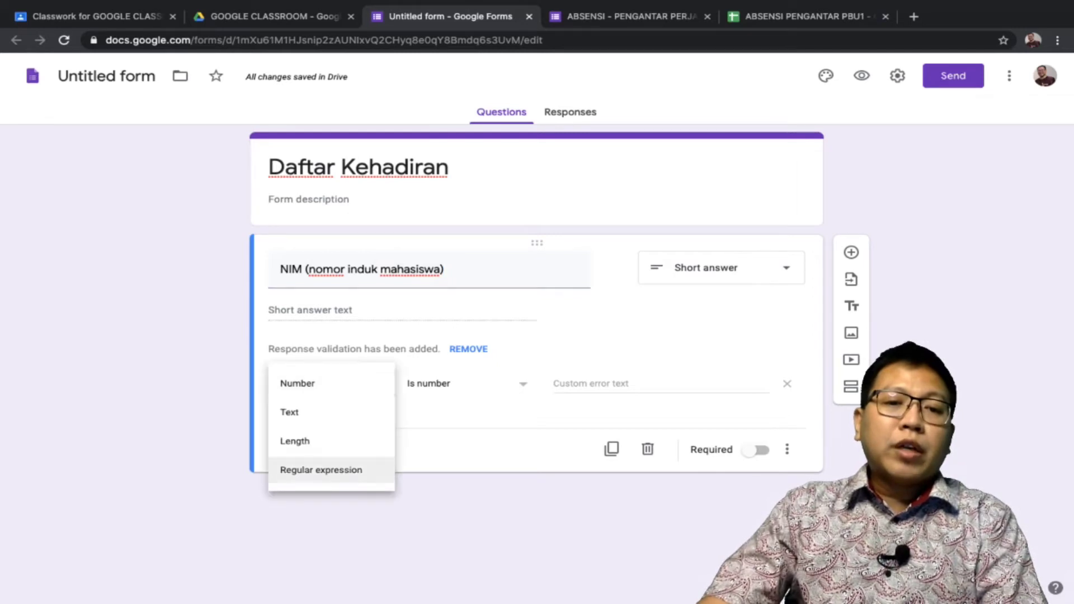
pyautogui.click(321, 469)
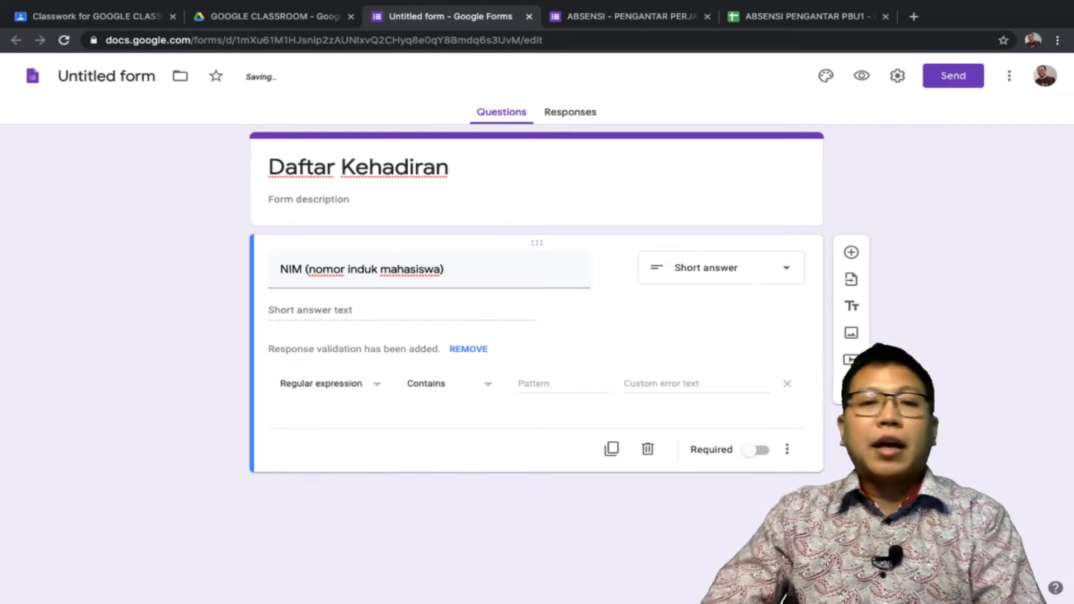
pyautogui.click(447, 384)
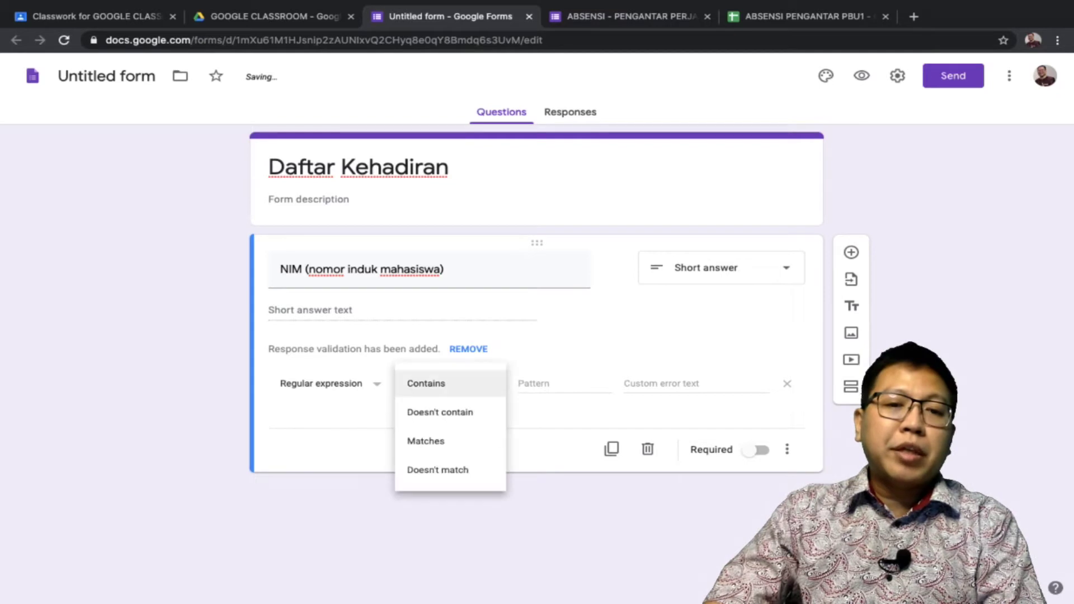
pyautogui.press('Return')
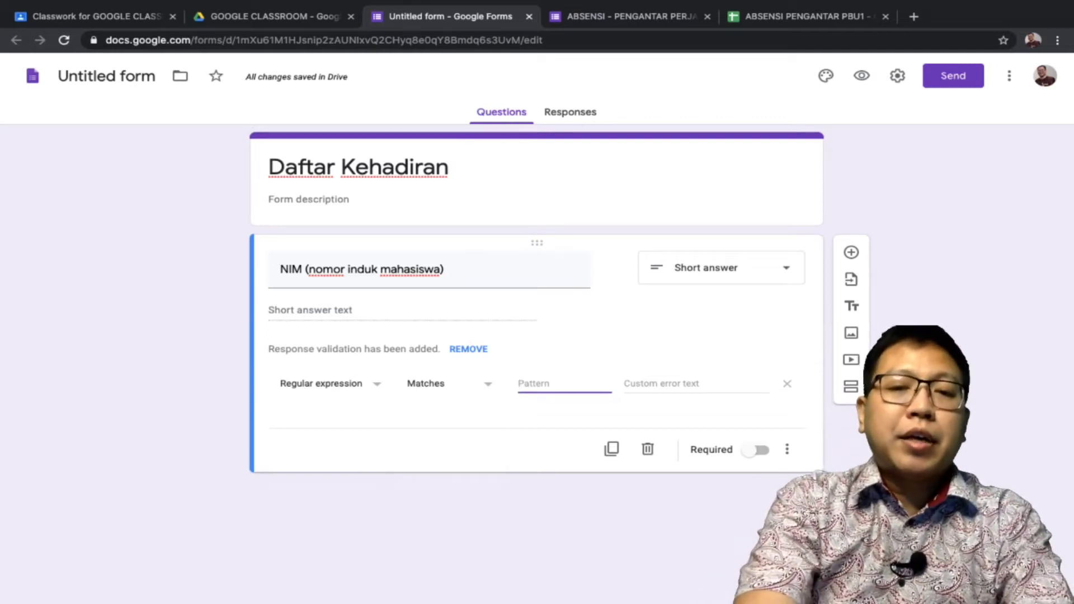
pyautogui.write('1001|')
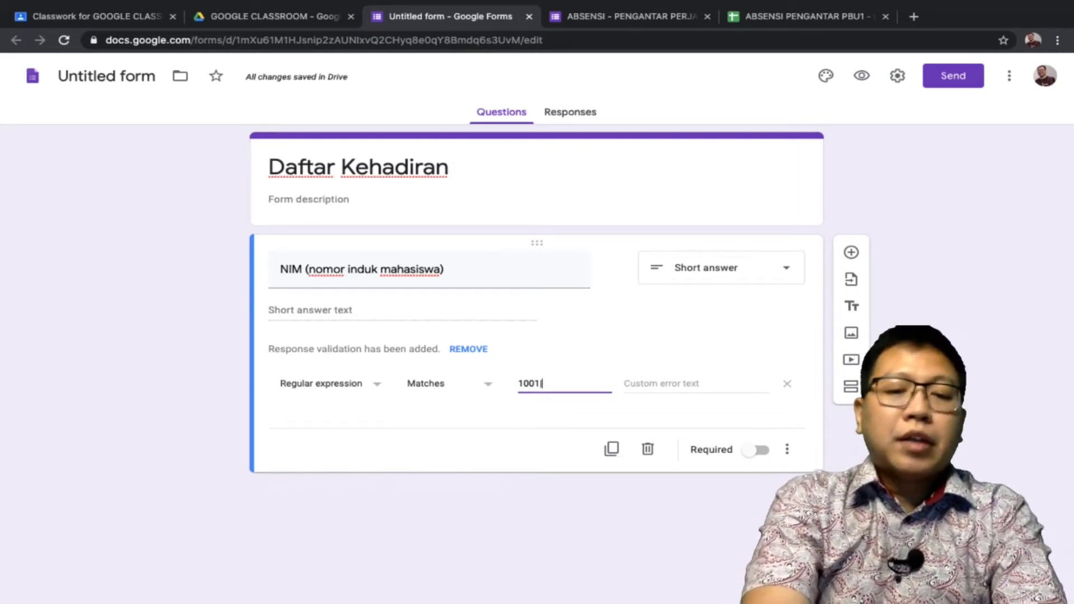
pyautogui.write('1002')
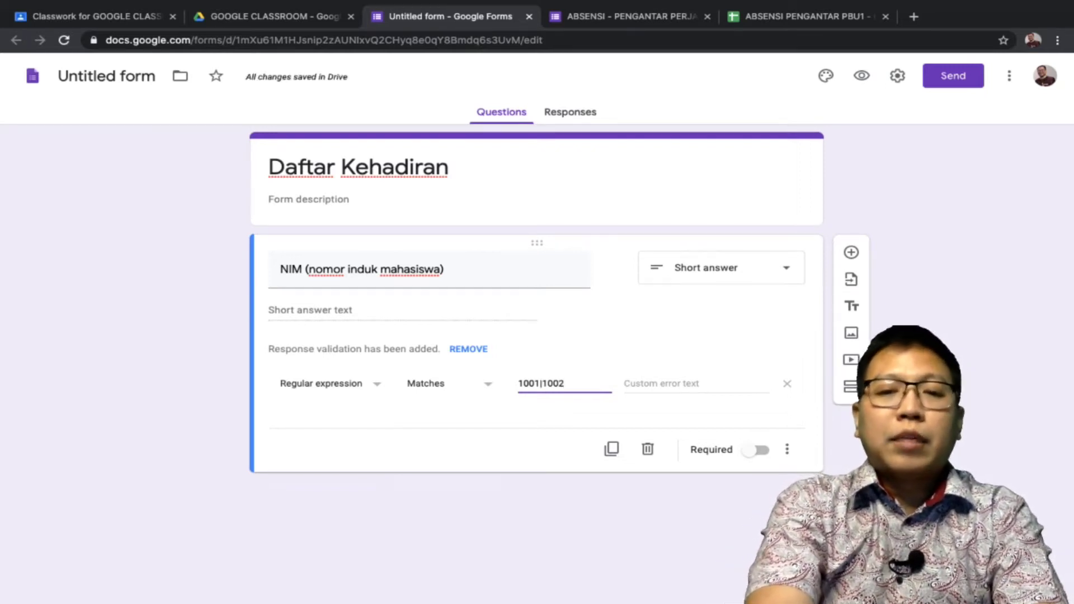
pyautogui.write('|10')
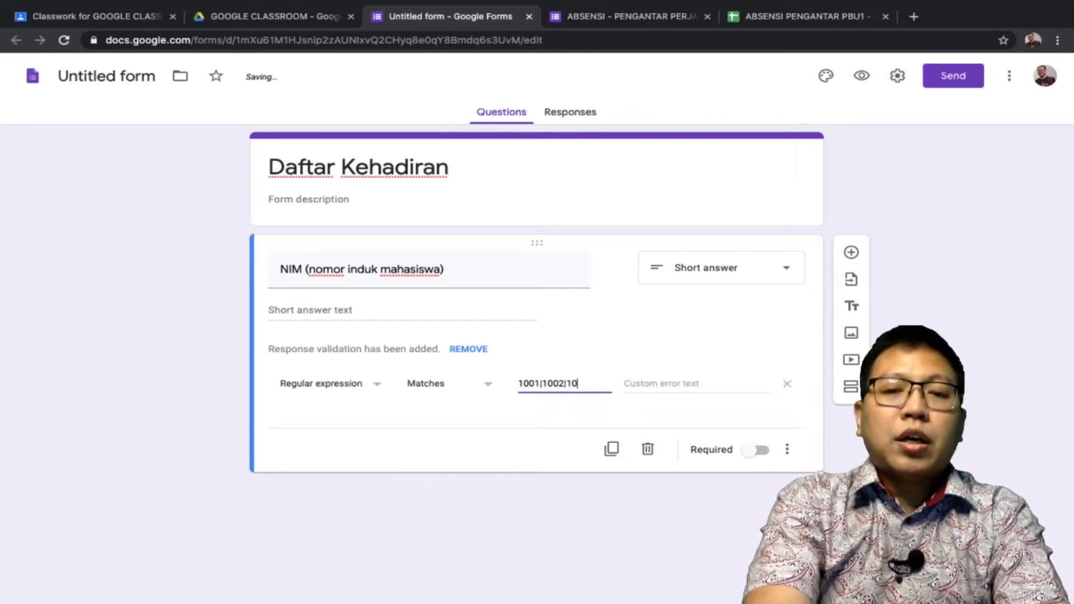
pyautogui.write('03|1004')
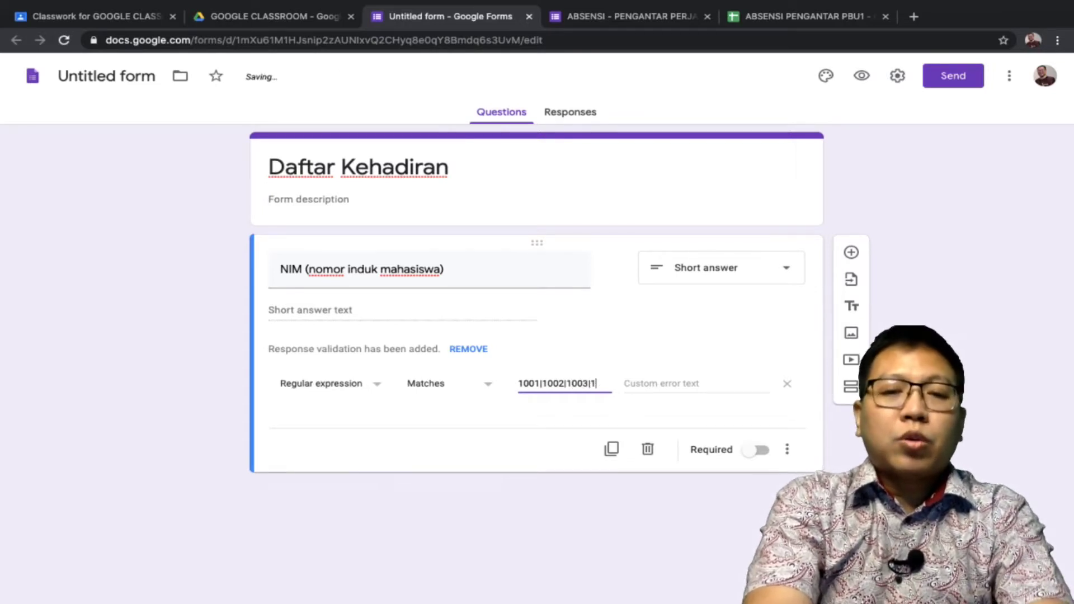
pyautogui.write('|1005')
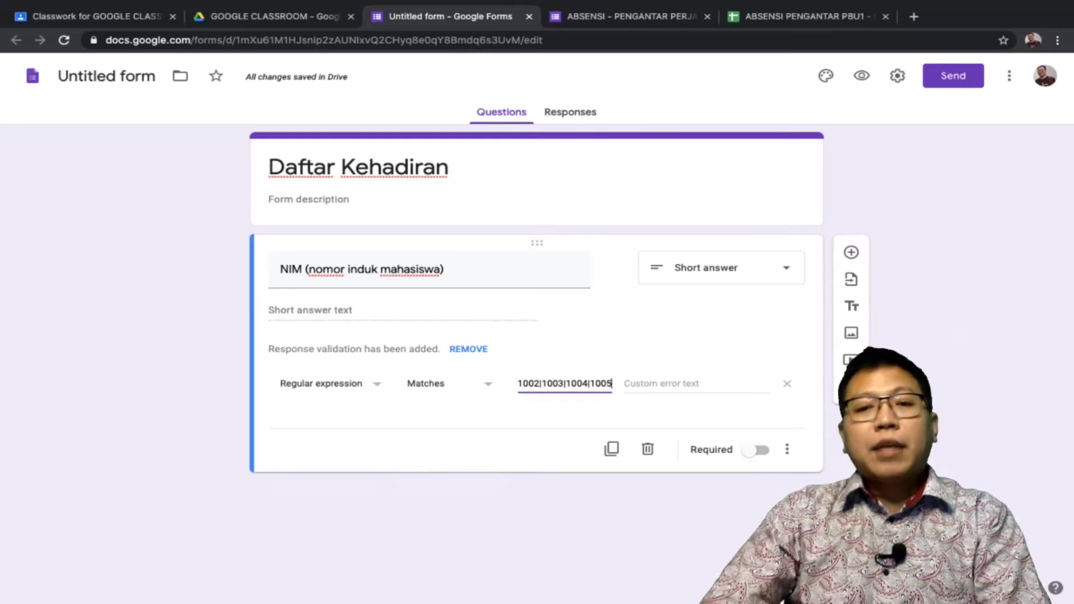
# Set the error text 'Isi NIM dengan benar' and make the NIM question required
pyautogui.click(660, 384)
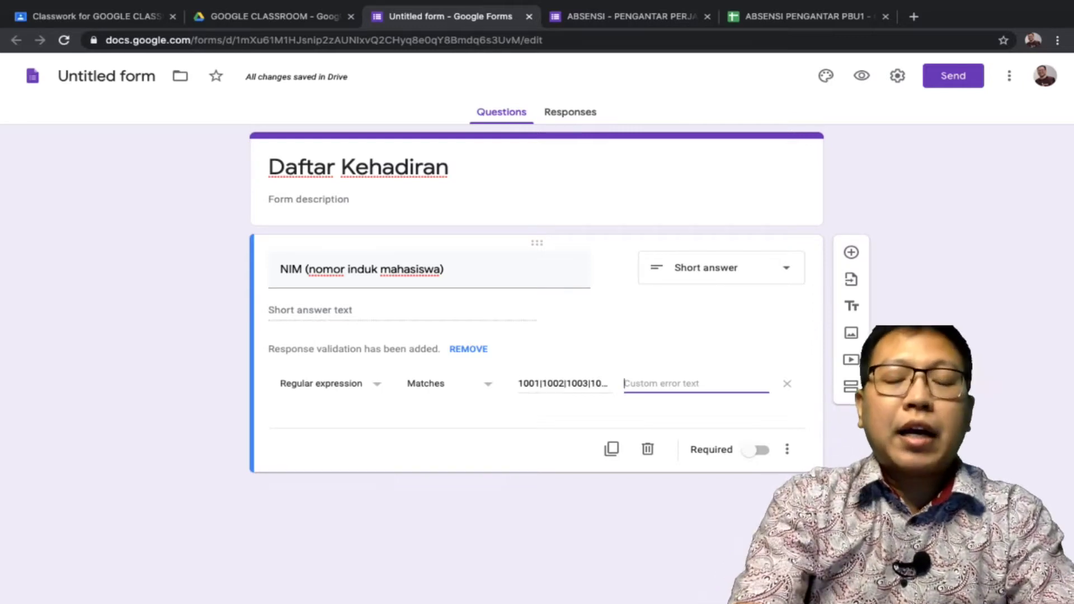
pyautogui.write('Isi N')
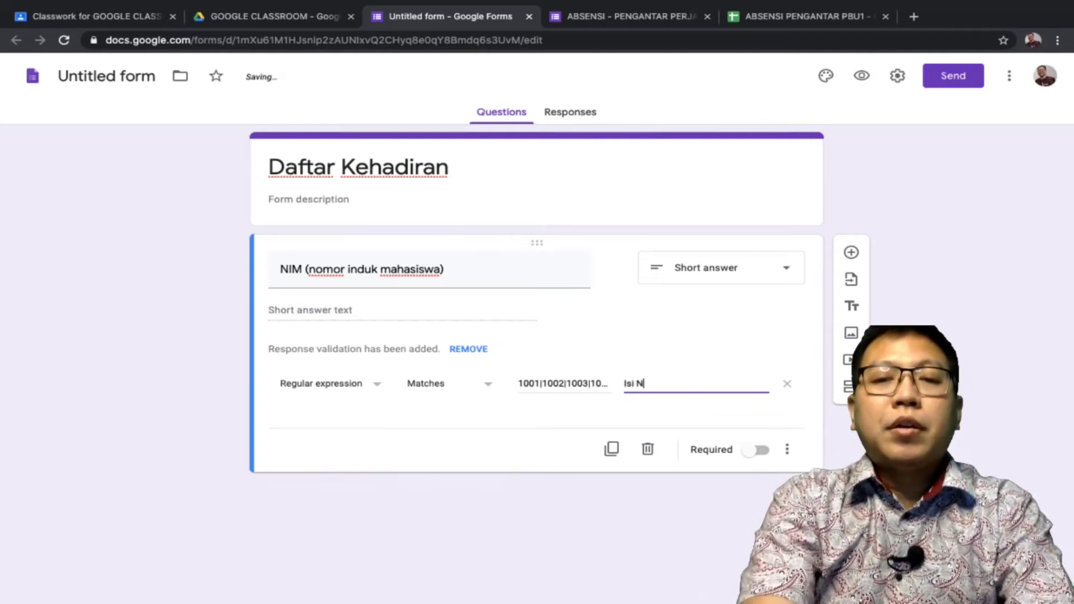
pyautogui.write('IM dengan benar')
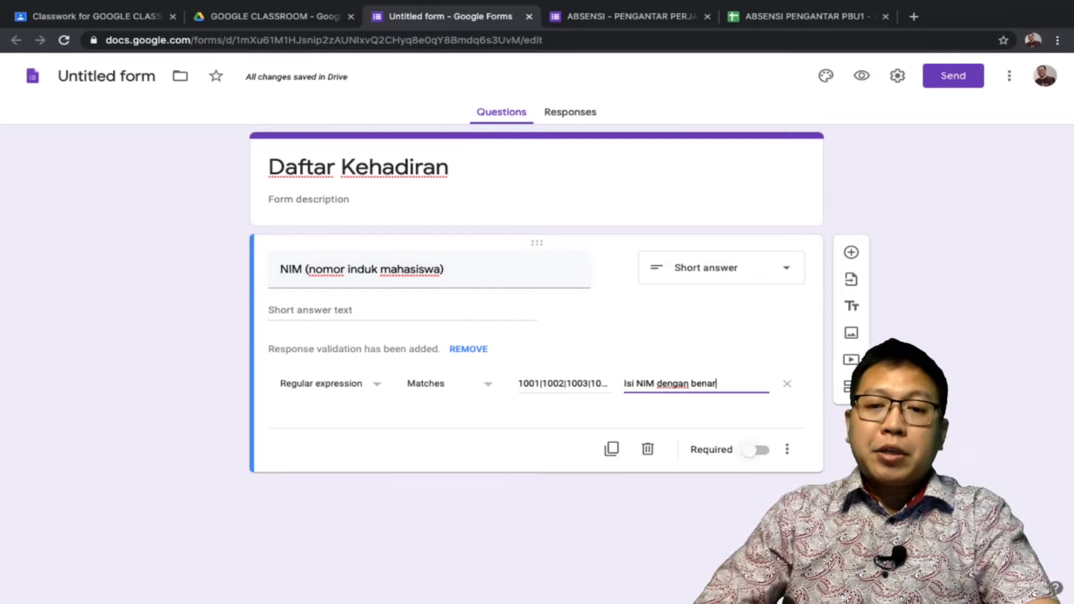
pyautogui.click(758, 450)
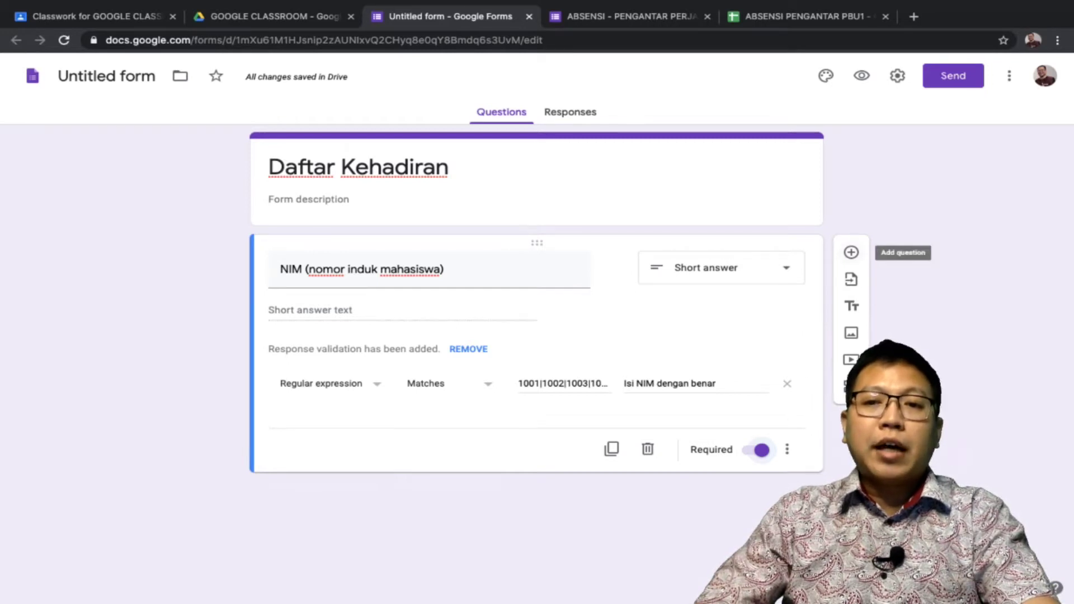
pyautogui.click(851, 252)
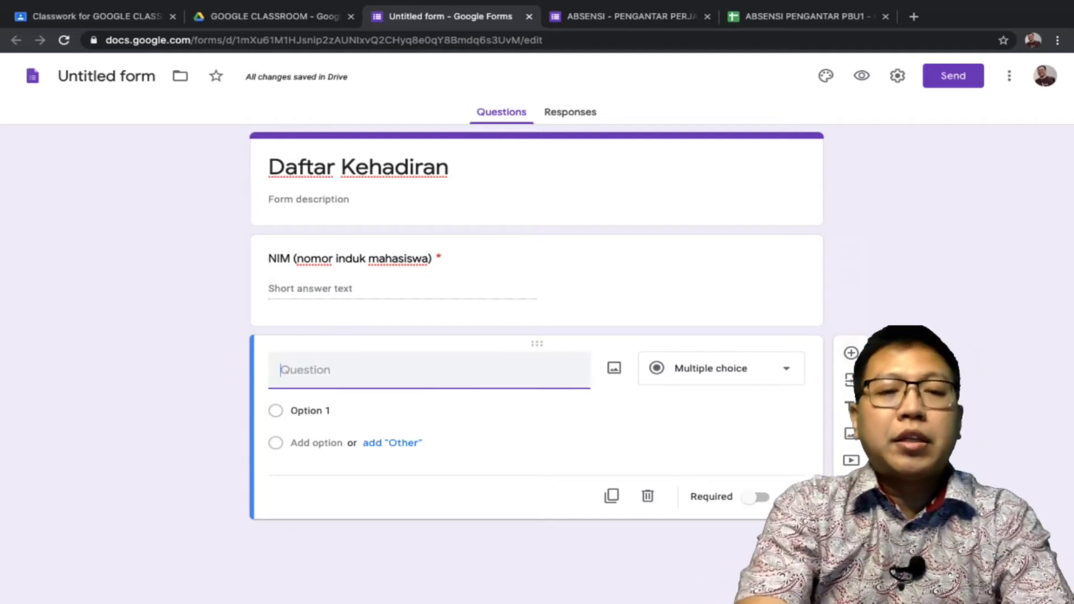
# Add a required short-answer 'Nama Lengkap' question with a blank question below it
pyautogui.write('Nama Lengkap')
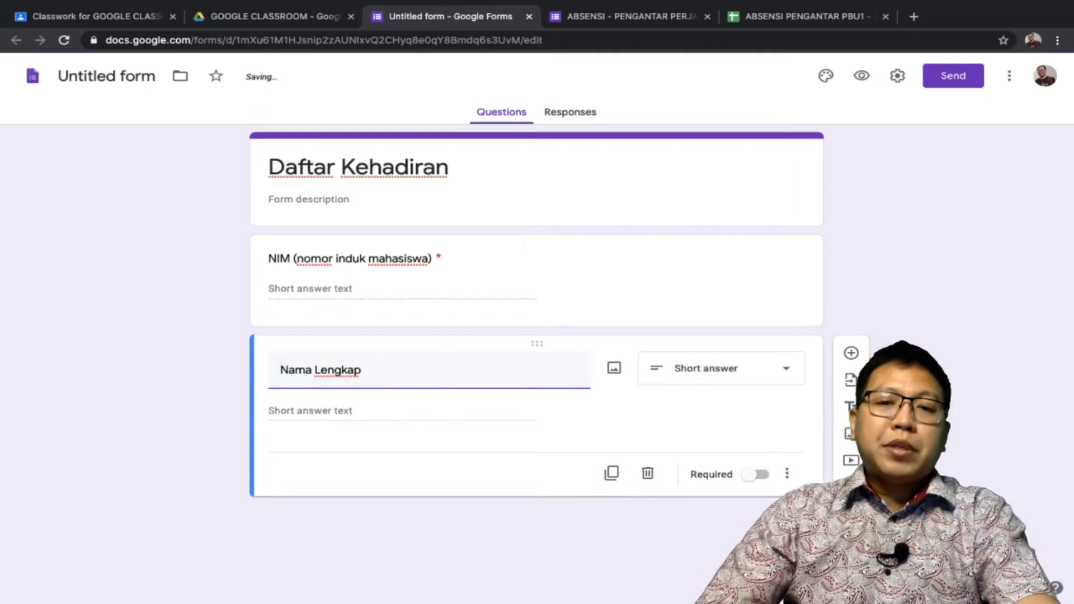
pyautogui.click(722, 368)
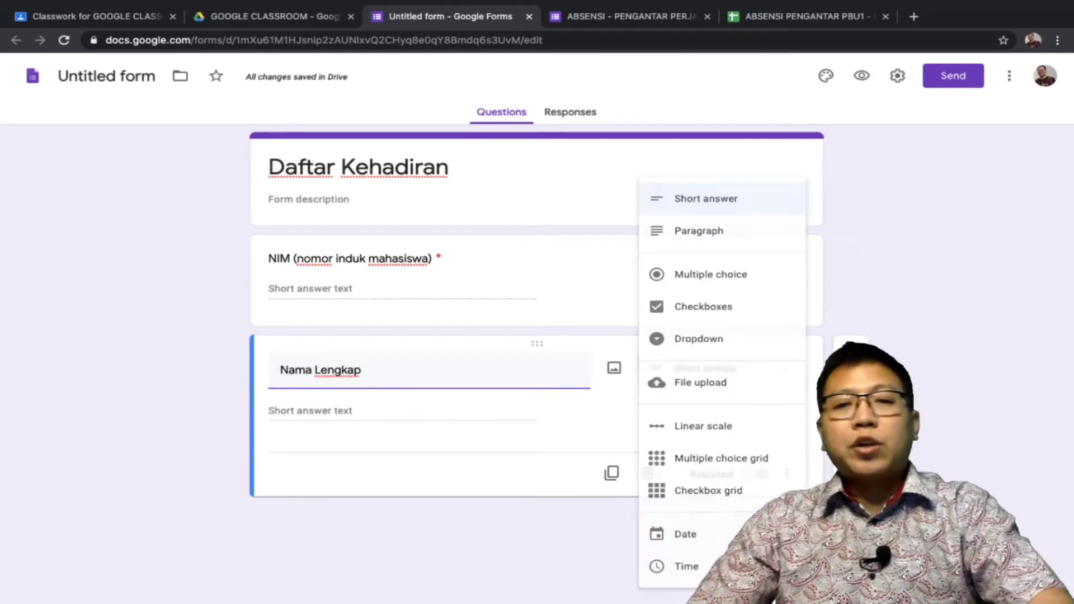
pyautogui.press('Escape')
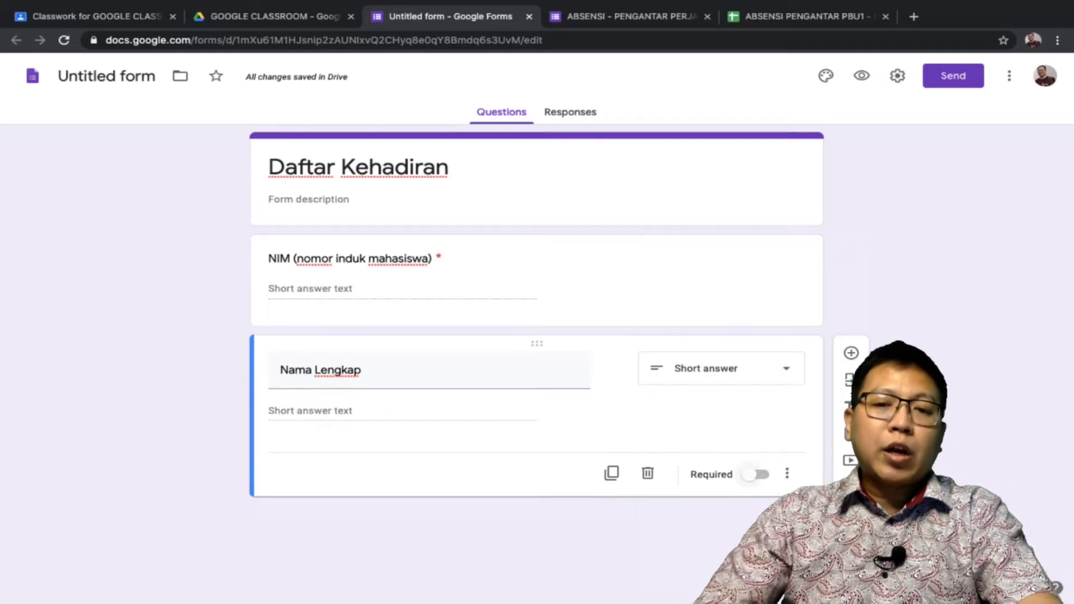
pyautogui.click(755, 475)
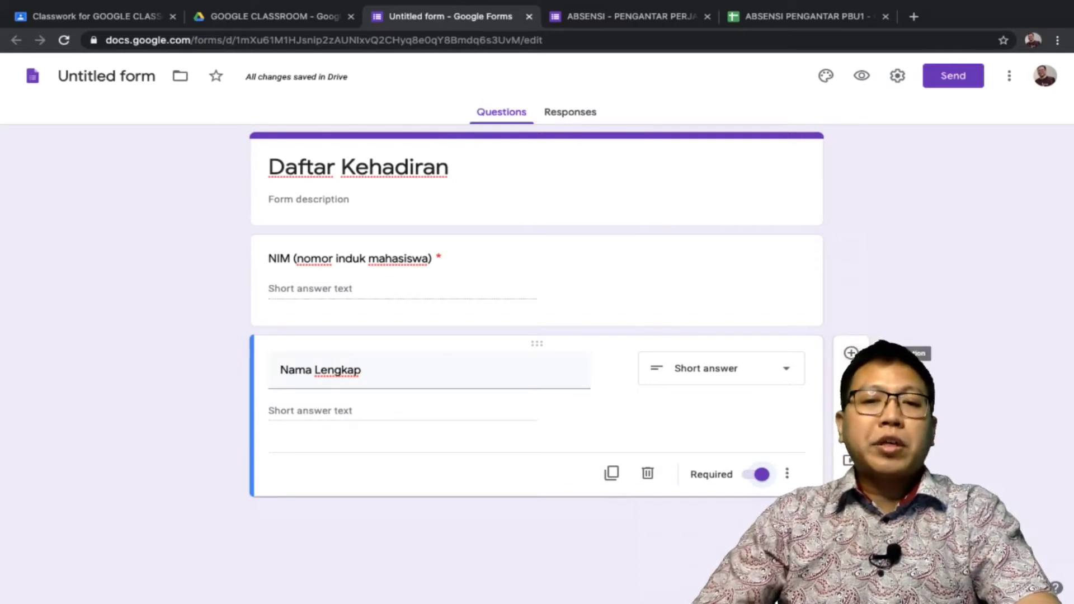
pyautogui.click(851, 353)
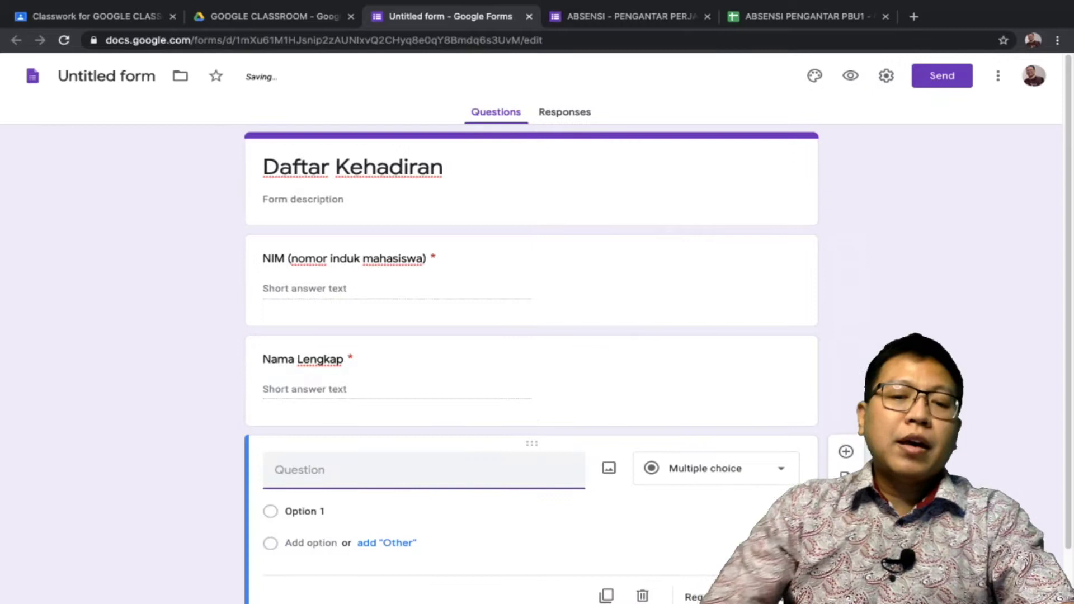
# Title the third question 'Kehadiran' and make 'Hadir' its only multiple-choice option
pyautogui.write('Kehadiran')
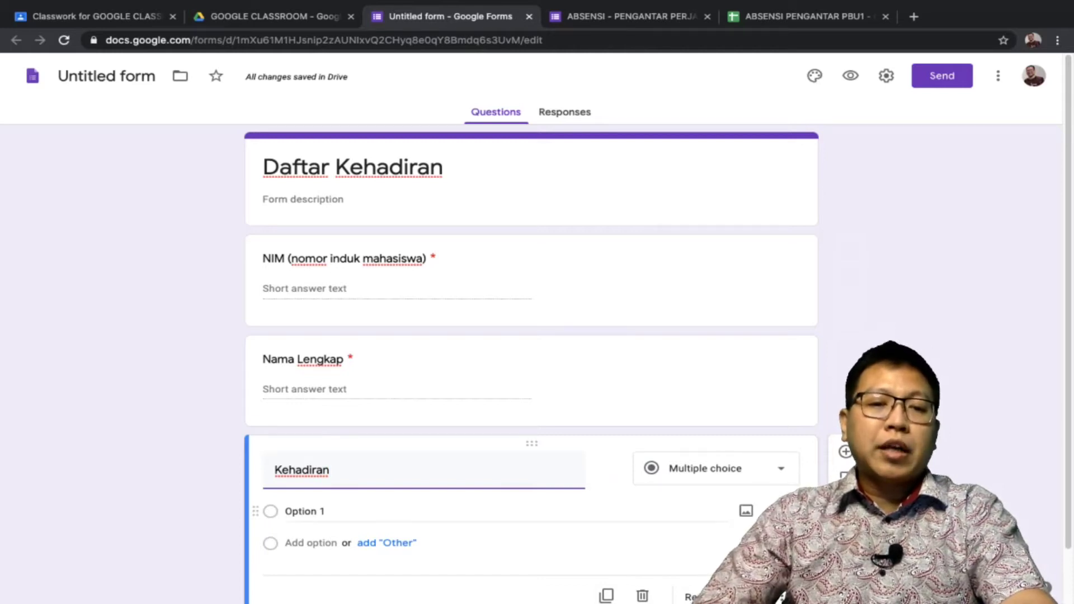
pyautogui.click(305, 511)
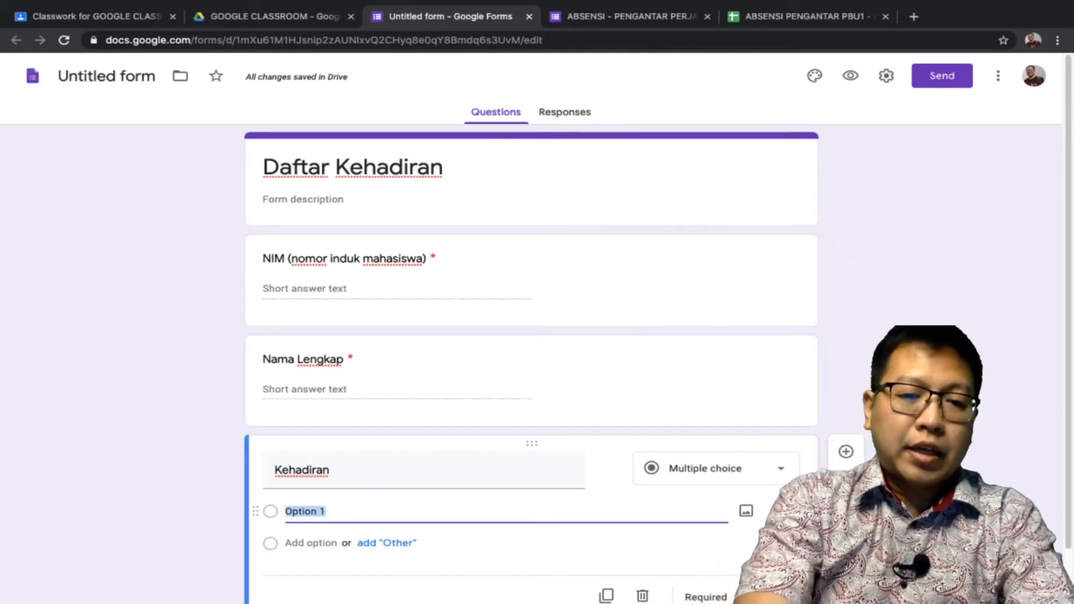
pyautogui.write('Hadir')
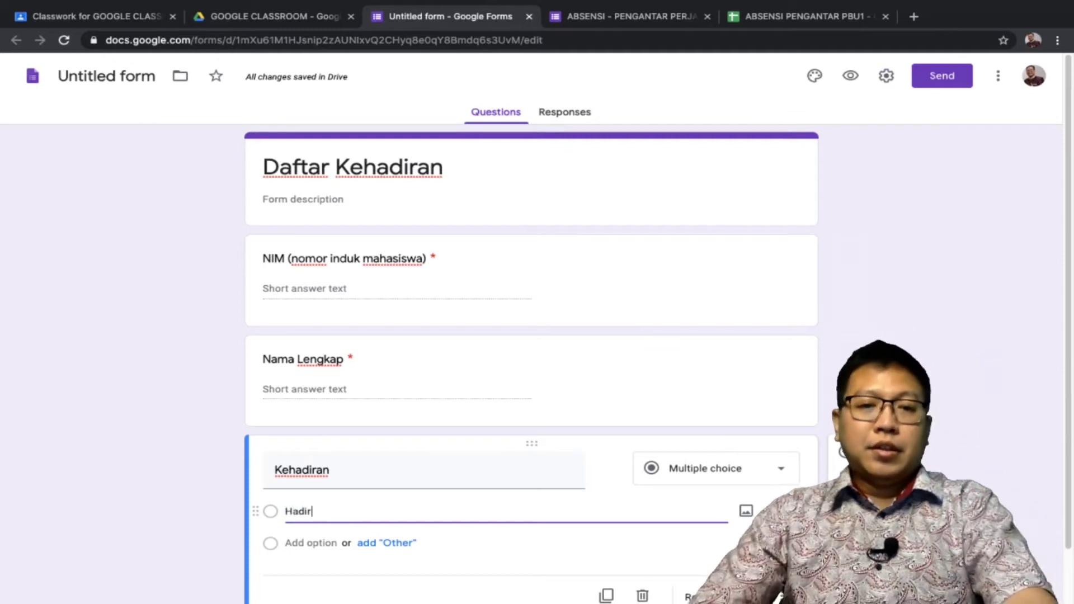
pyautogui.scroll(-1, 531, 336)
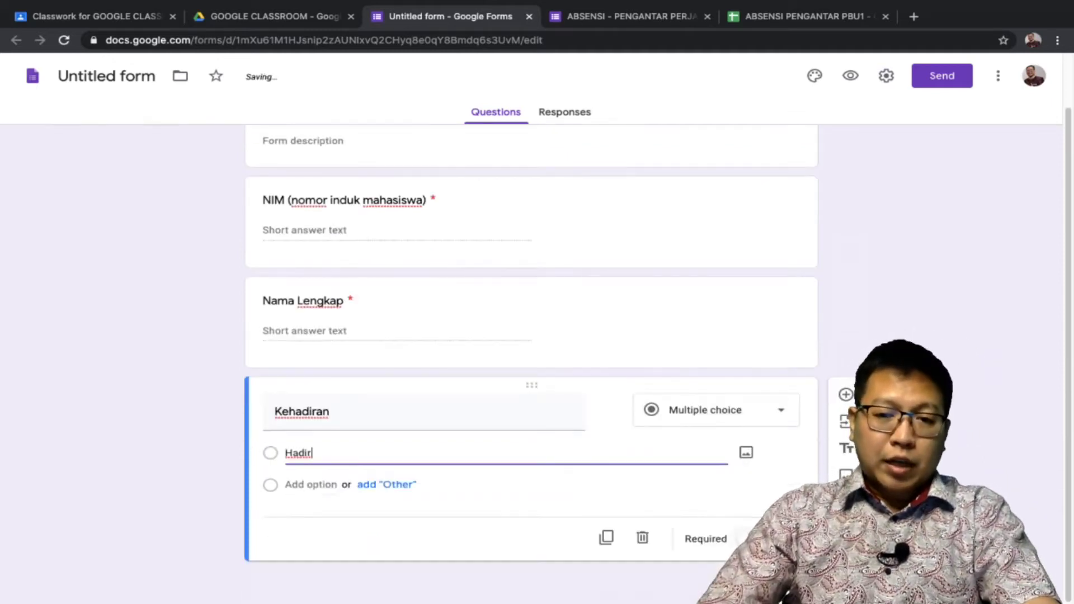
pyautogui.press('Tab')
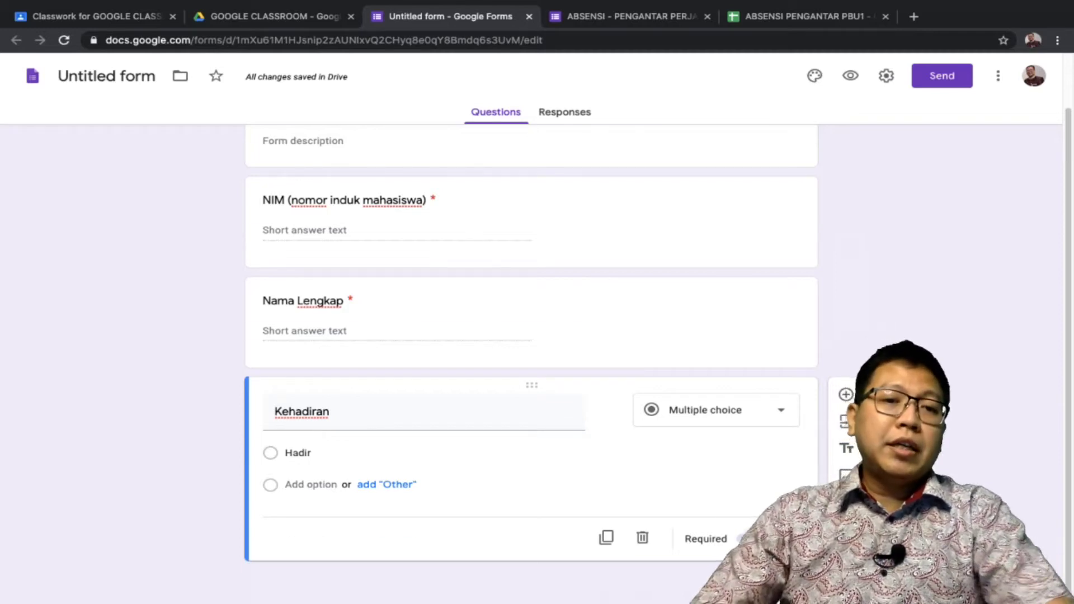
pyautogui.scroll(1, 531, 336)
pyautogui.scroll(-1, 531, 336)
pyautogui.scroll(1, 531, 335)
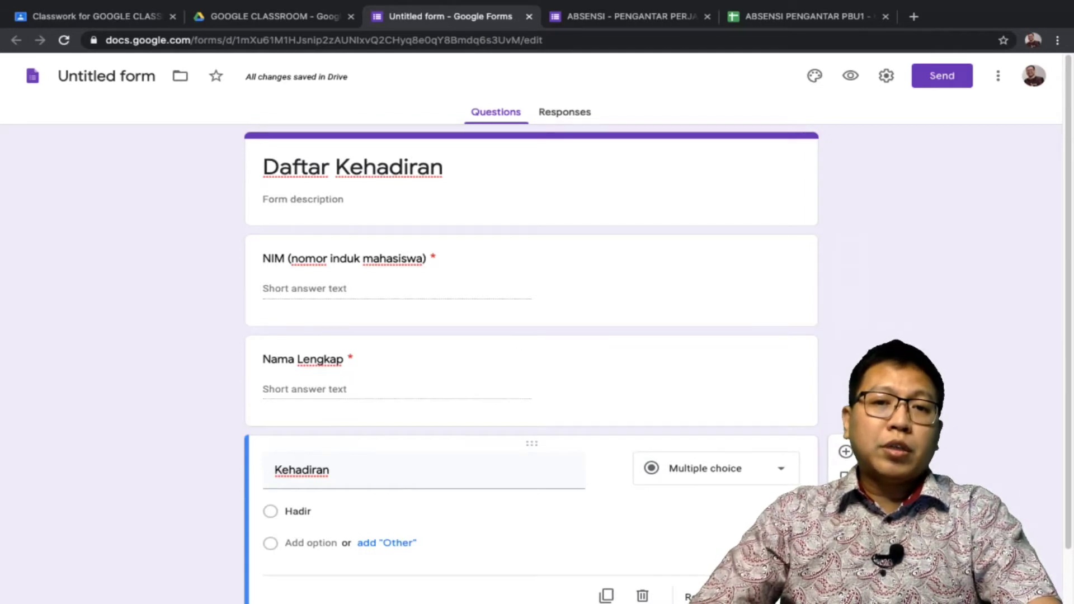
# On the Responses page, toggle Accepting responses off and back on, leaving it accepting
pyautogui.click(564, 112)
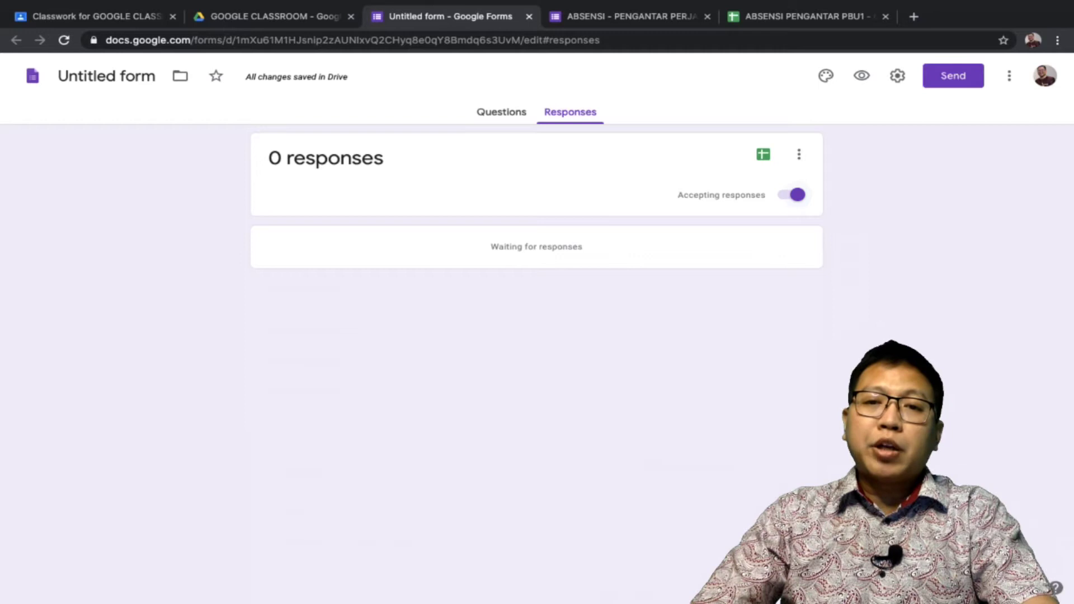
pyautogui.click(792, 195)
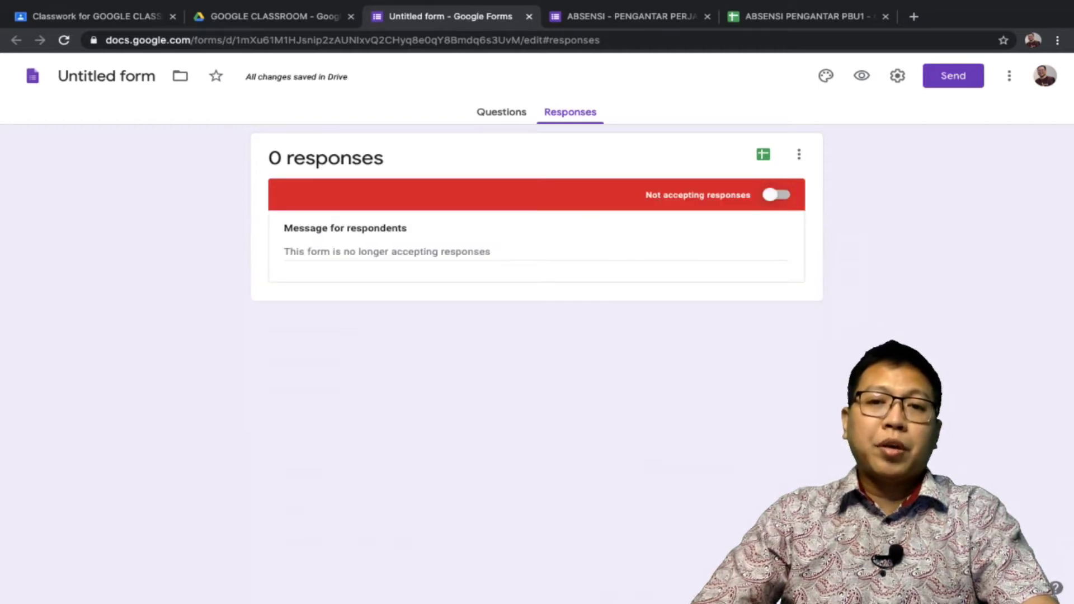
pyautogui.press('space')
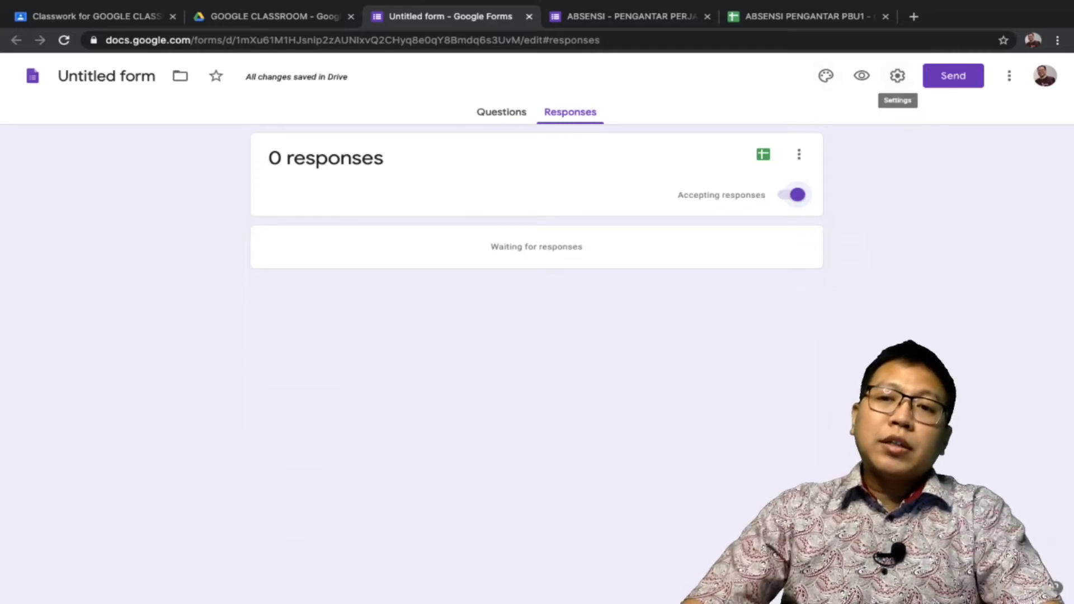
# Turn off 'Restrict to users in STT EKUMENE' in Settings and show the Presentation settings
pyautogui.click(897, 76)
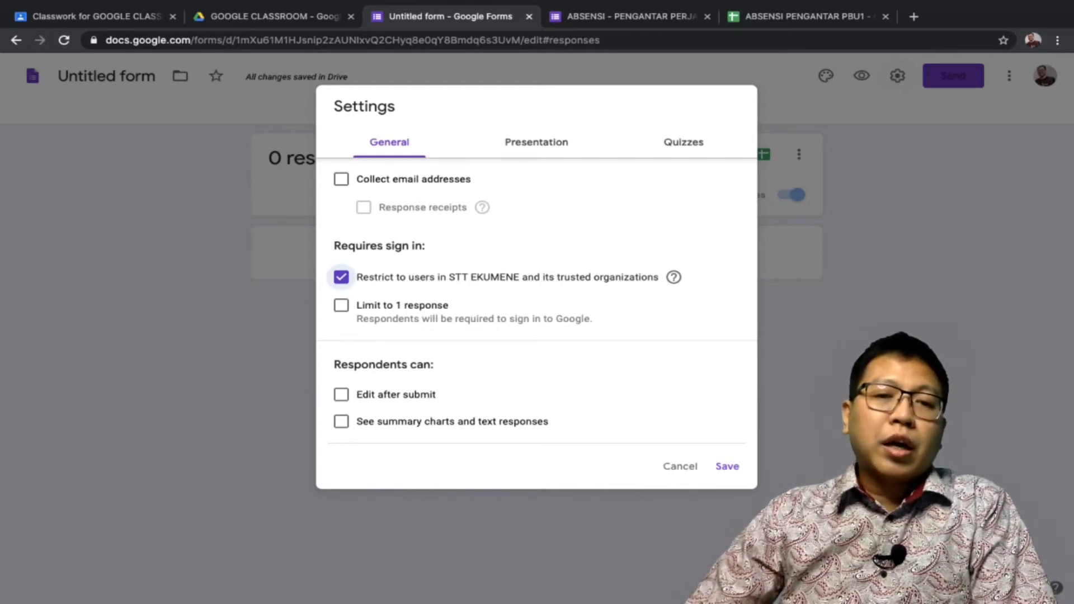
pyautogui.click(341, 277)
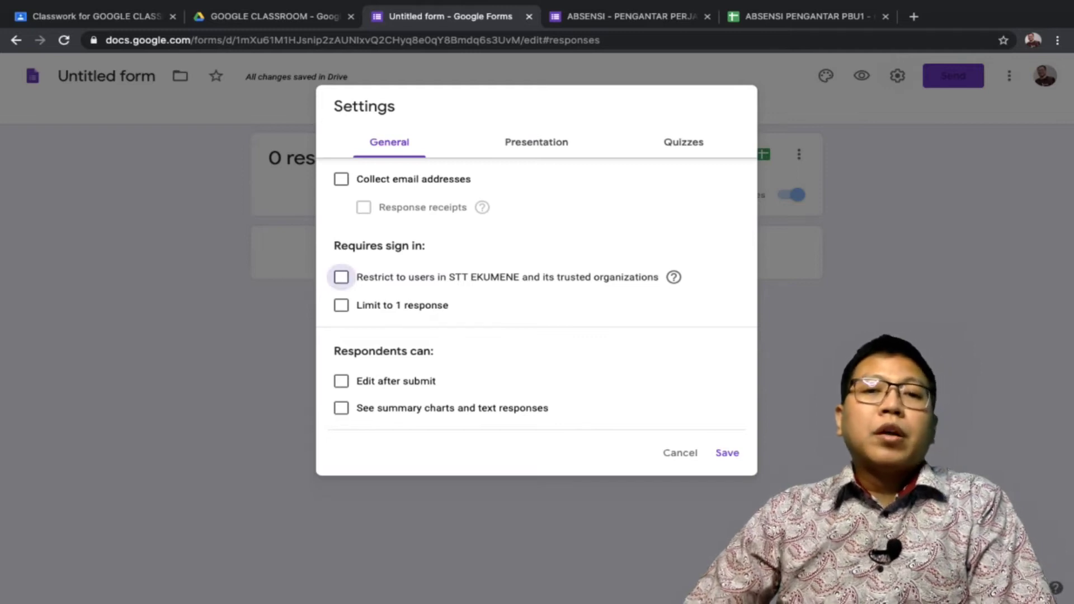
pyautogui.click(537, 142)
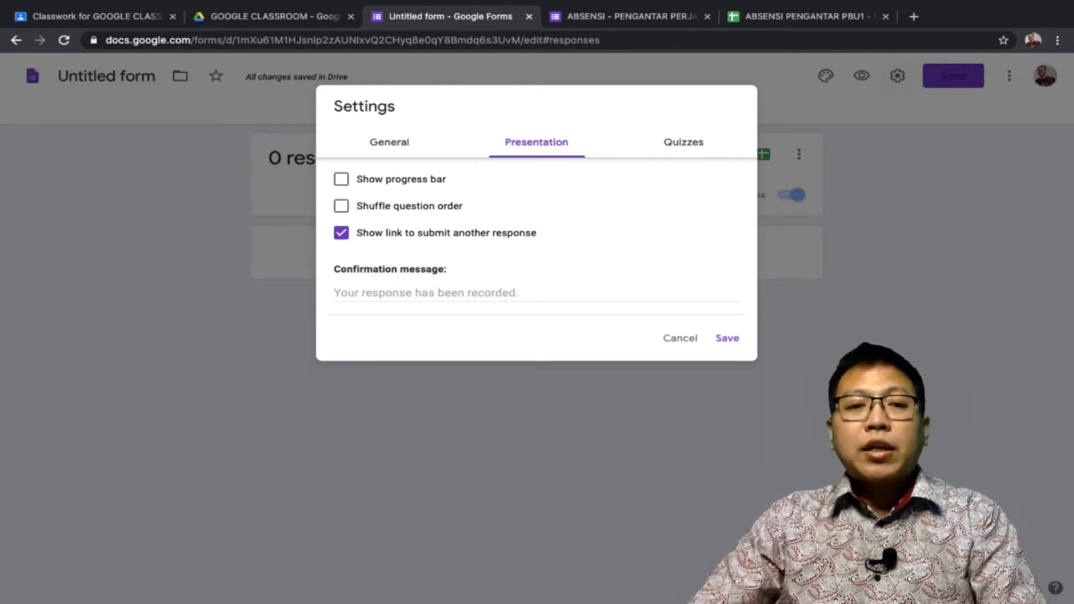
# Write the confirmation heading 'ABSENSI BERHASI... !' and the line prompting students to join class via the link
pyautogui.click(535, 294)
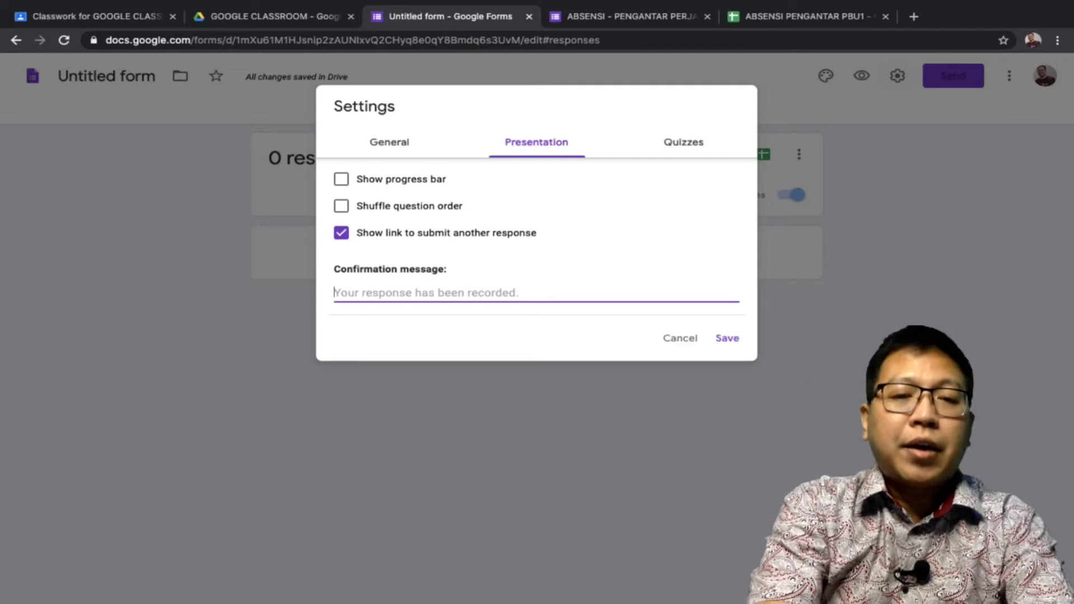
pyautogui.write('ABSENSI')
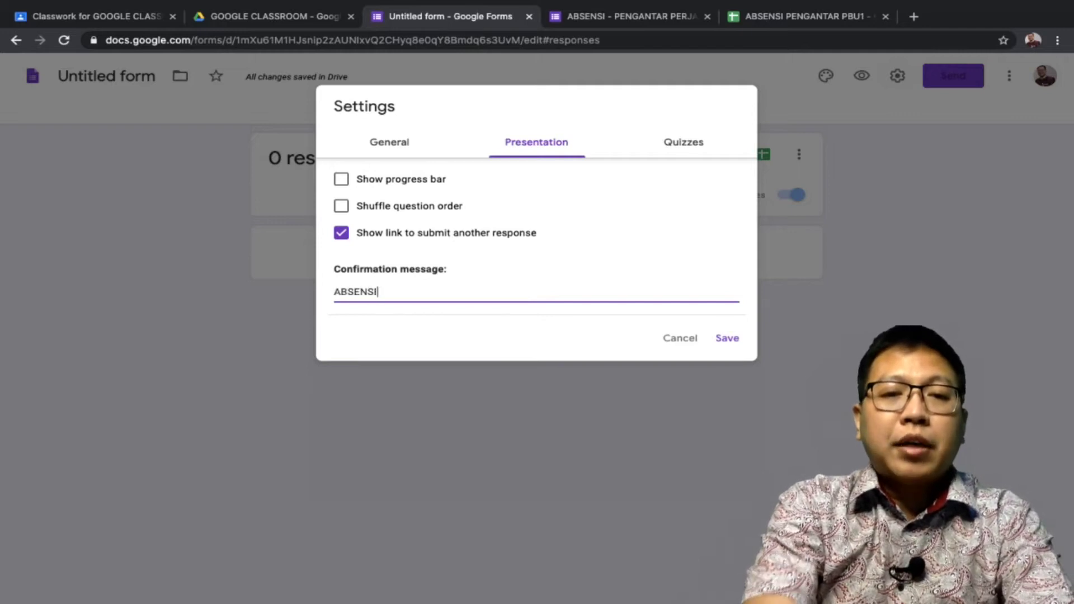
pyautogui.write(' BERHASI... ')
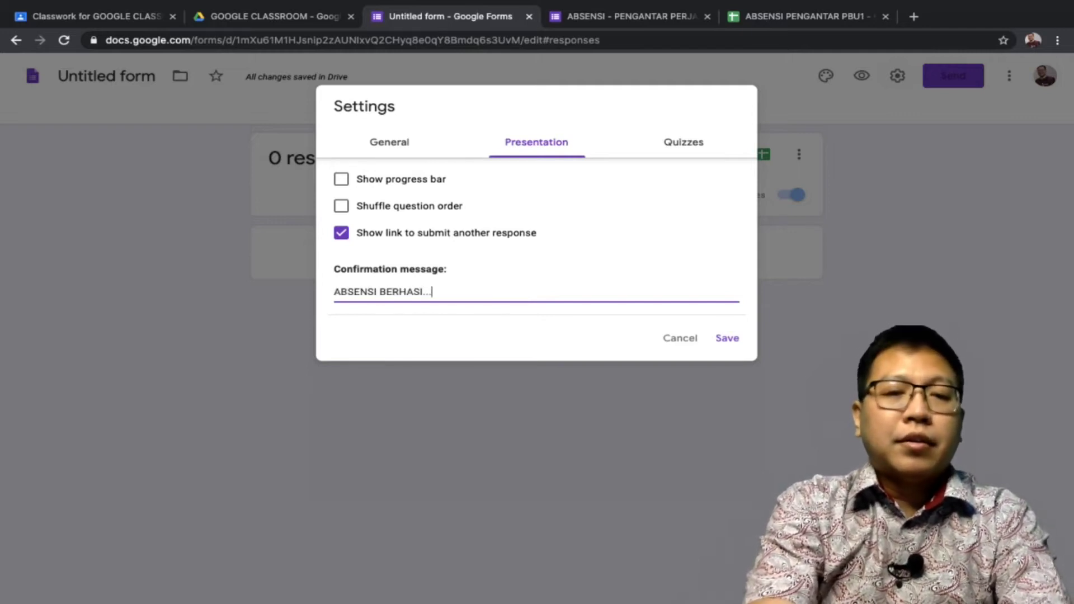
pyautogui.write('!')
pyautogui.press('Return')
pyautogui.write('Sil')
pyautogui.press('BackSpace')
pyautogui.press('BackSpace')
pyautogui.write('ilahkan masuk')
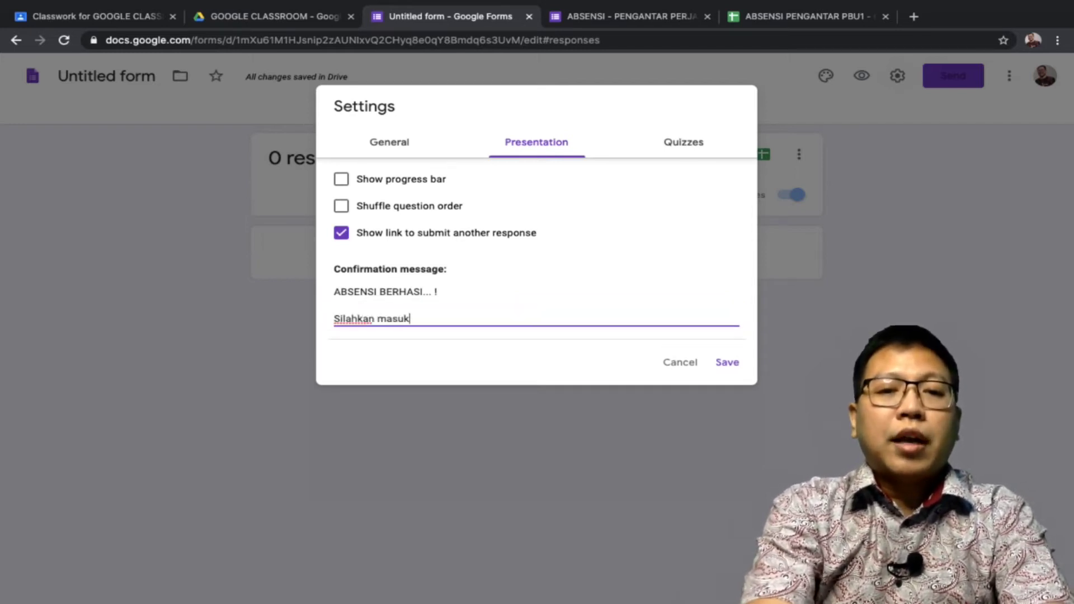
pyautogui.write(' ke dalam kelas d')
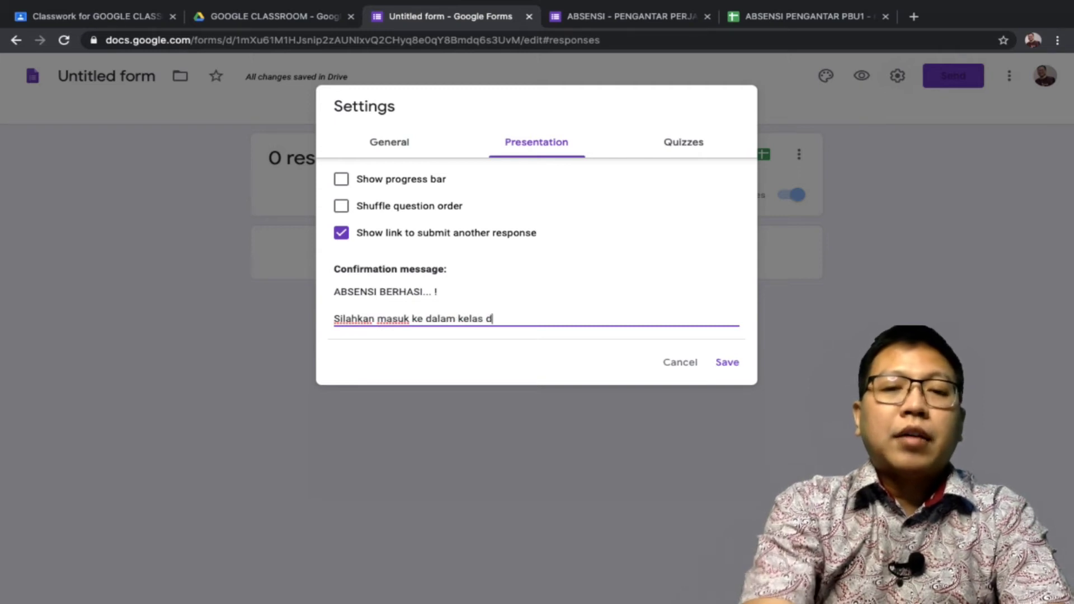
pyautogui.write('engan menekan li')
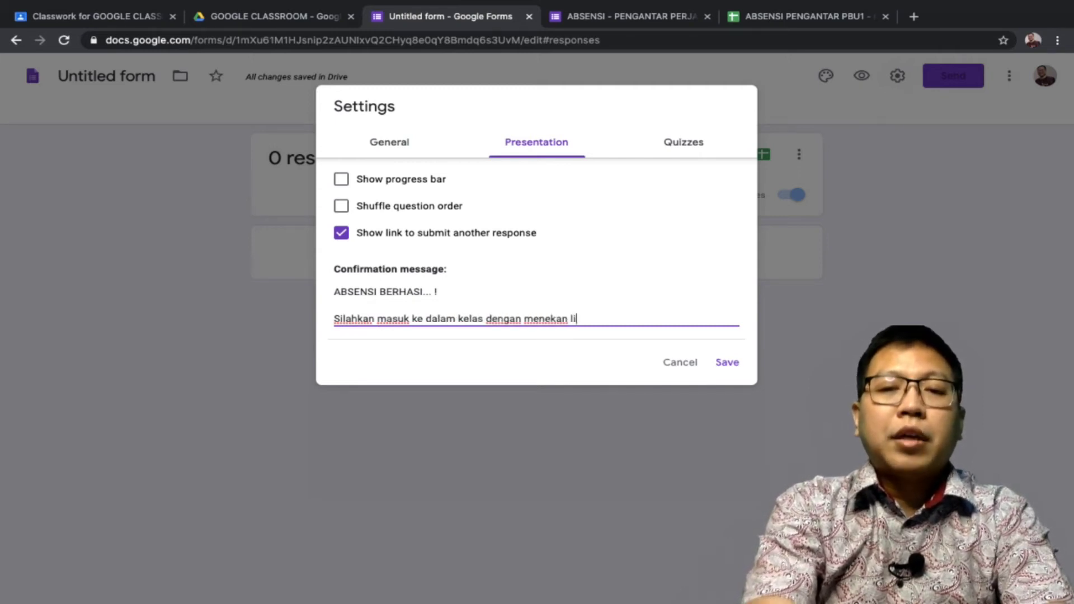
pyautogui.write('nk berikut ini -->')
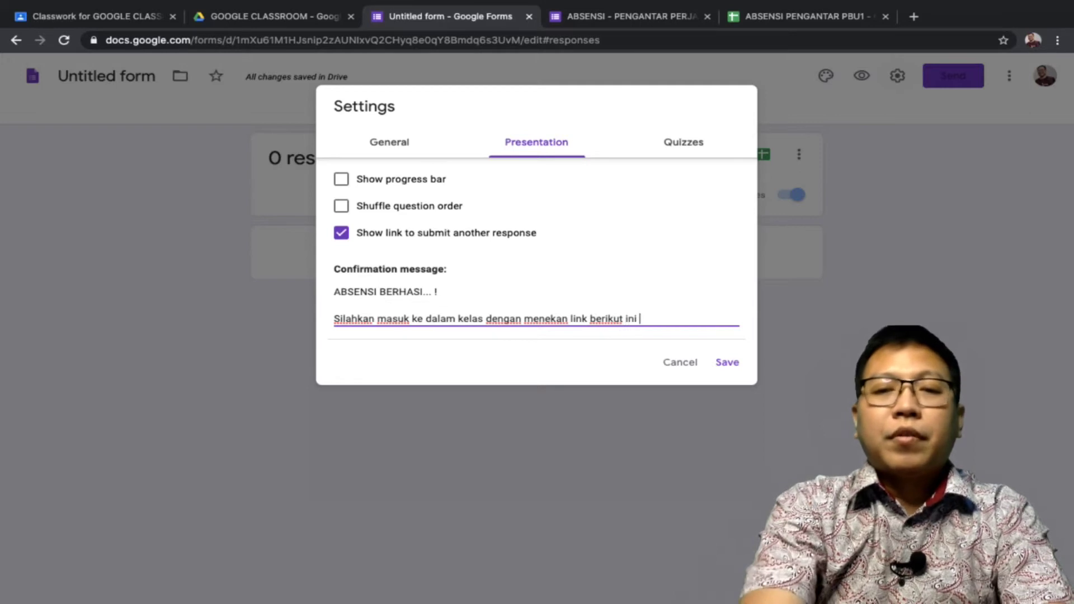
# Add the 'xxxxxxxxx' link placeholder, then 'Meeting Id :' and 'Password :' lines to the message
pyautogui.press('Return')
pyautogui.press('Return')
pyautogui.write('xxxxxxxxx')
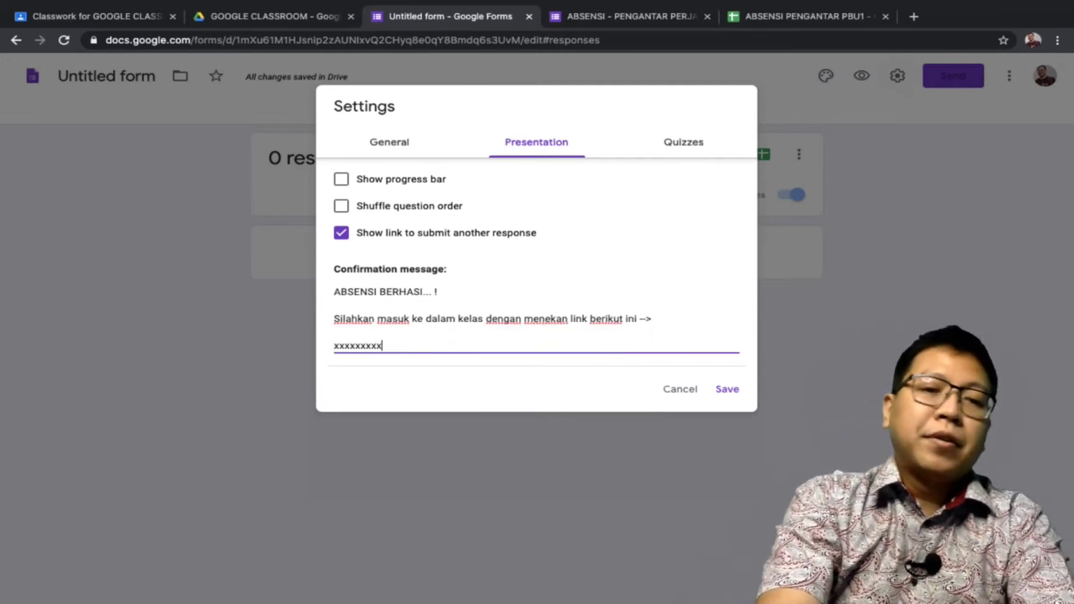
pyautogui.press('Return')
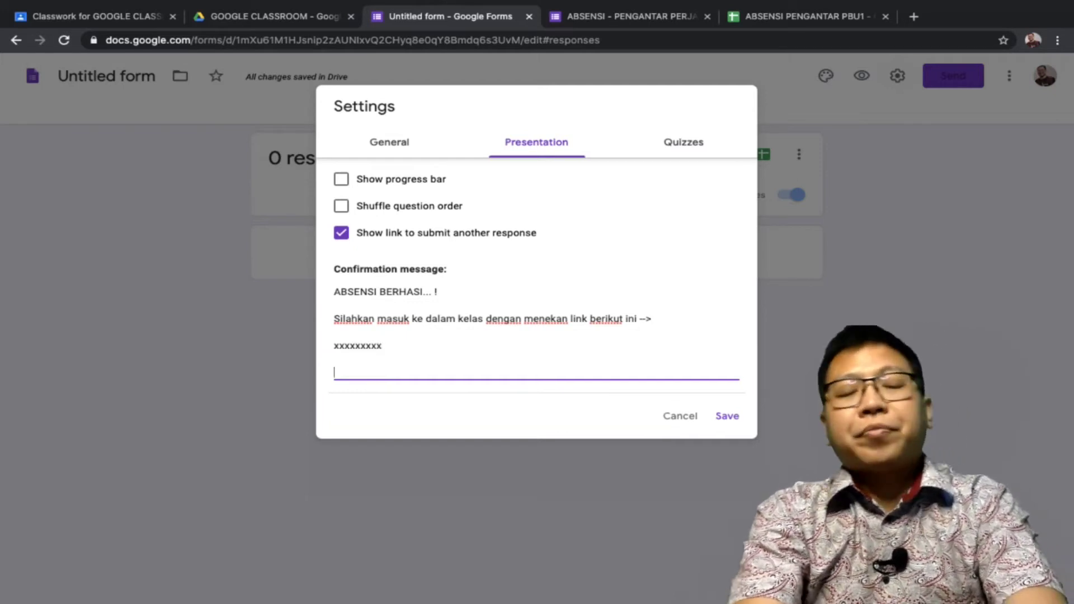
pyautogui.write('Meeting Id')
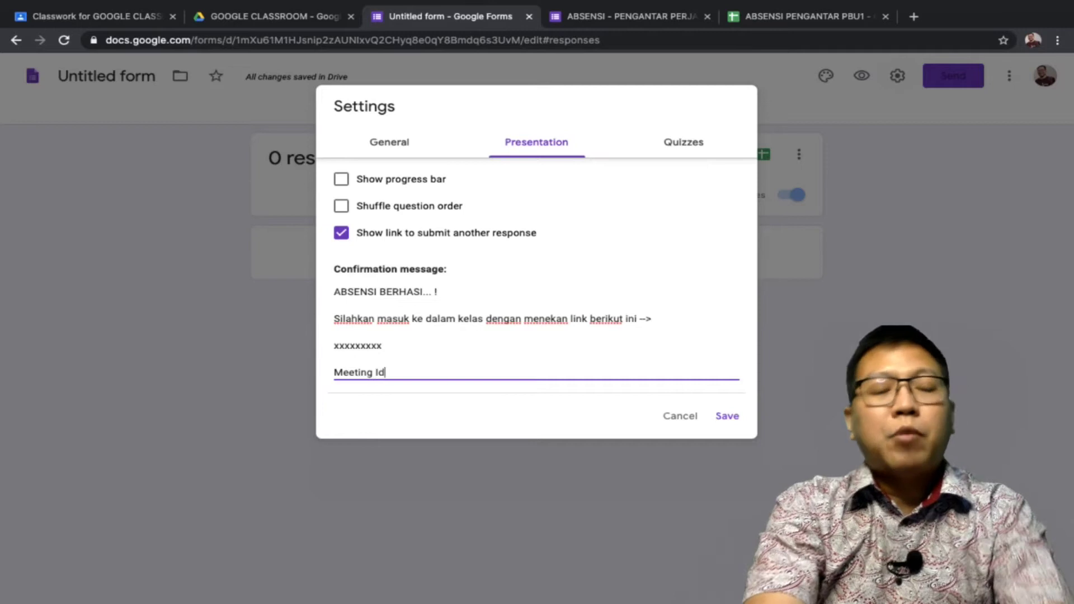
pyautogui.write(' :')
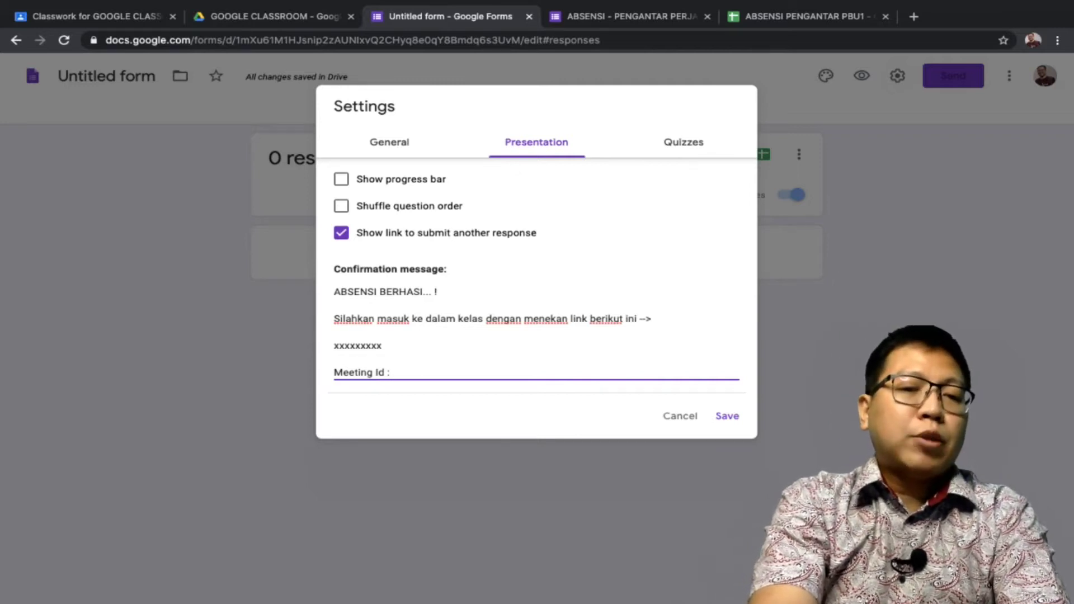
pyautogui.press('Return')
pyautogui.write('P')
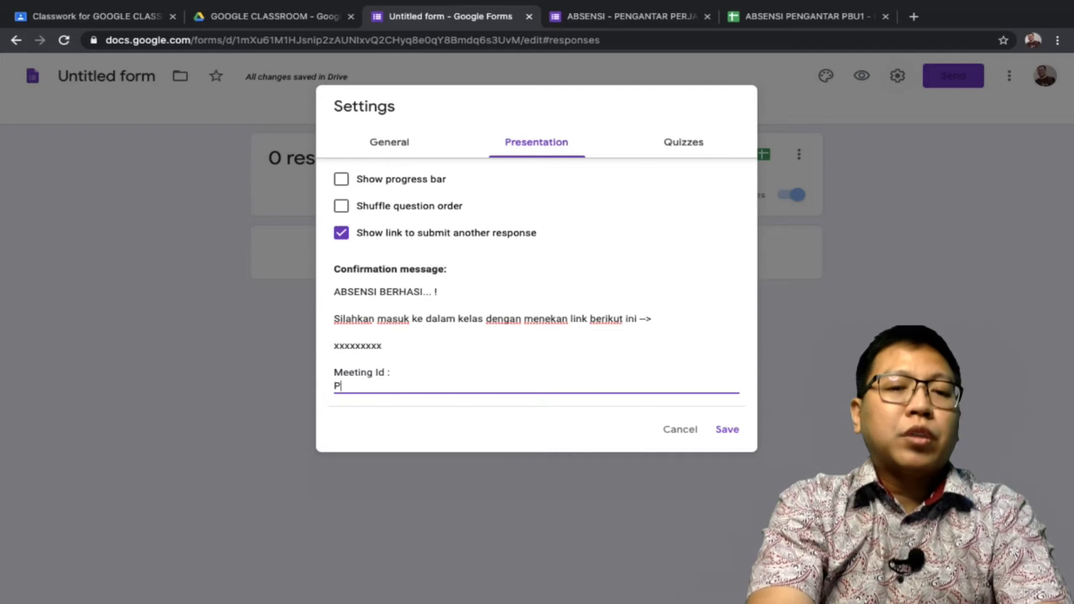
pyautogui.write('assword :')
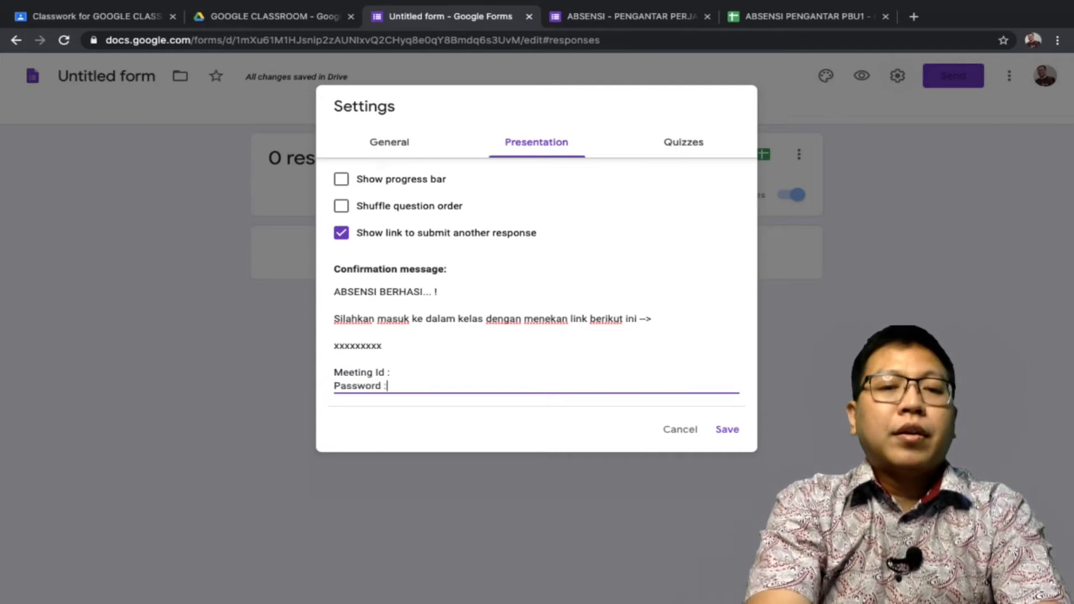
# Correct the confirmation heading from BERHASI to BERHASIL
pyautogui.press('Return')
pyautogui.press('Return')
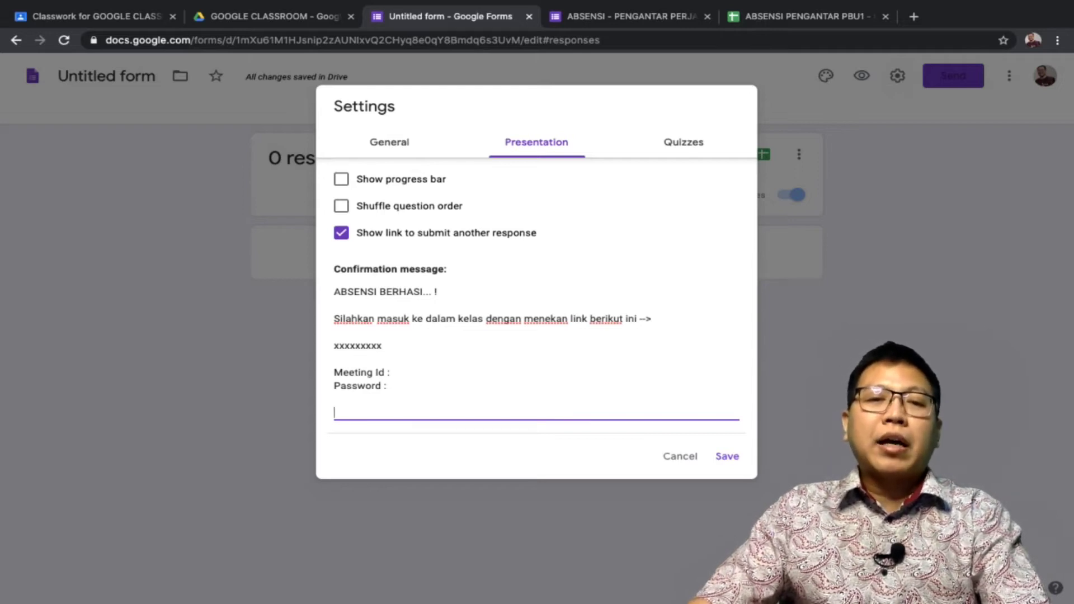
pyautogui.click(423, 291)
pyautogui.write('L')
pyautogui.write('L')
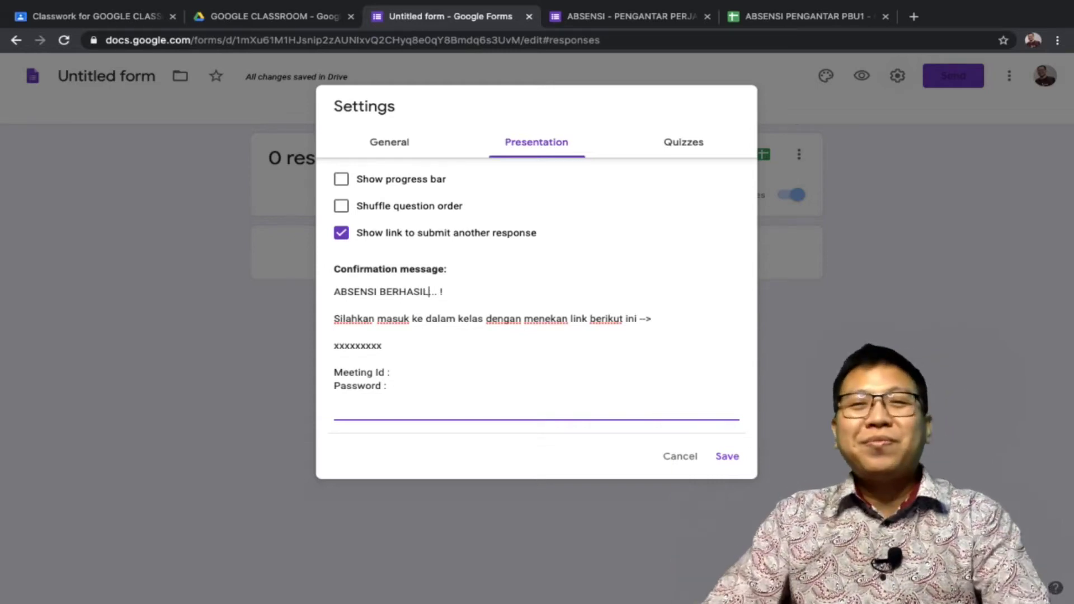
# Check the Quizzes settings, save the settings, and return to the Questions view
pyautogui.click(683, 142)
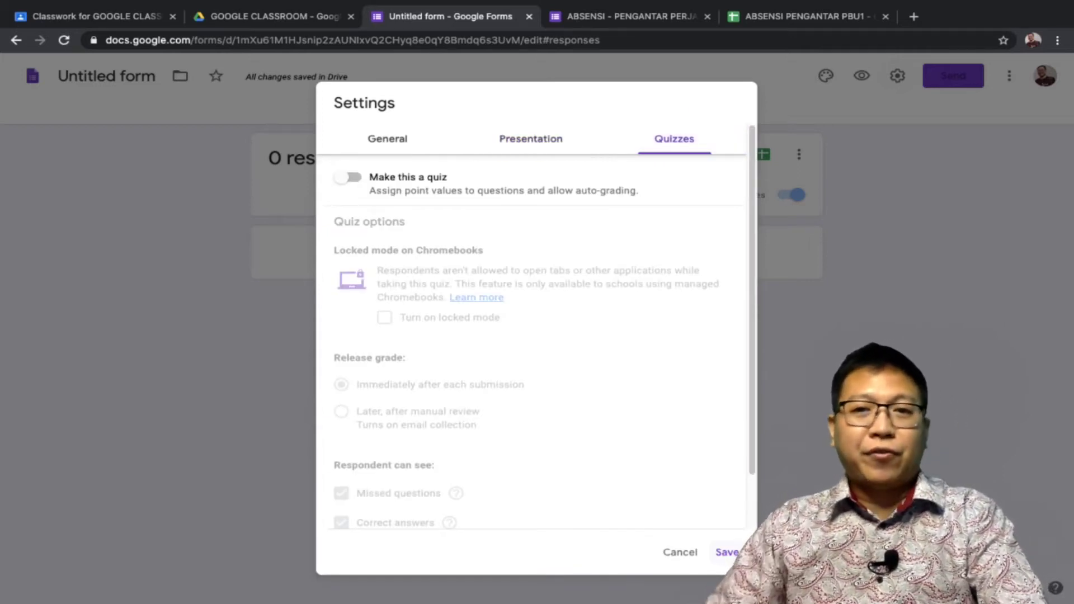
pyautogui.click(727, 552)
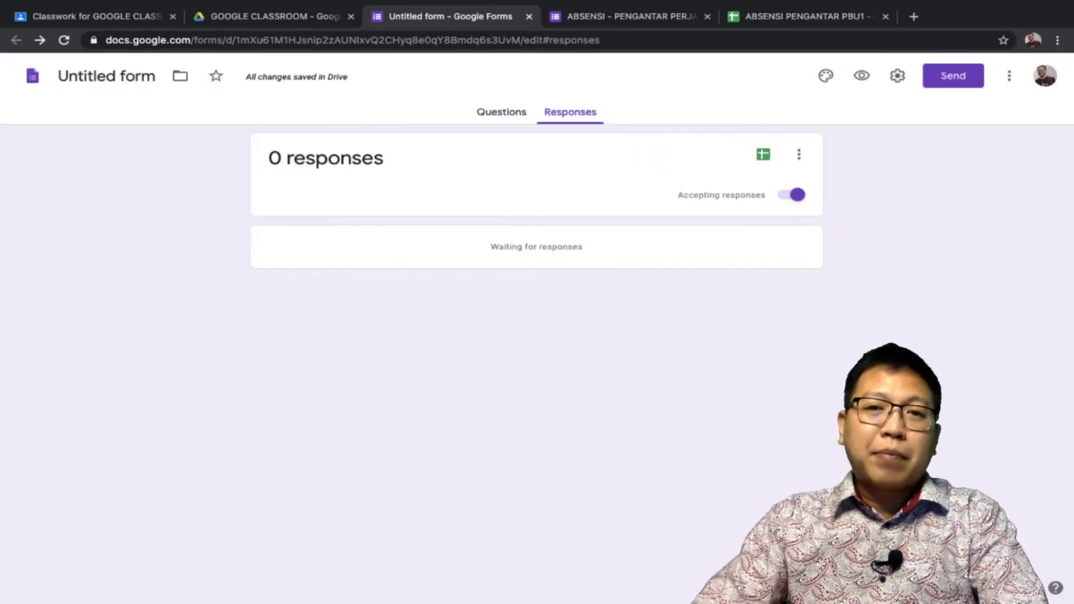
pyautogui.click(501, 112)
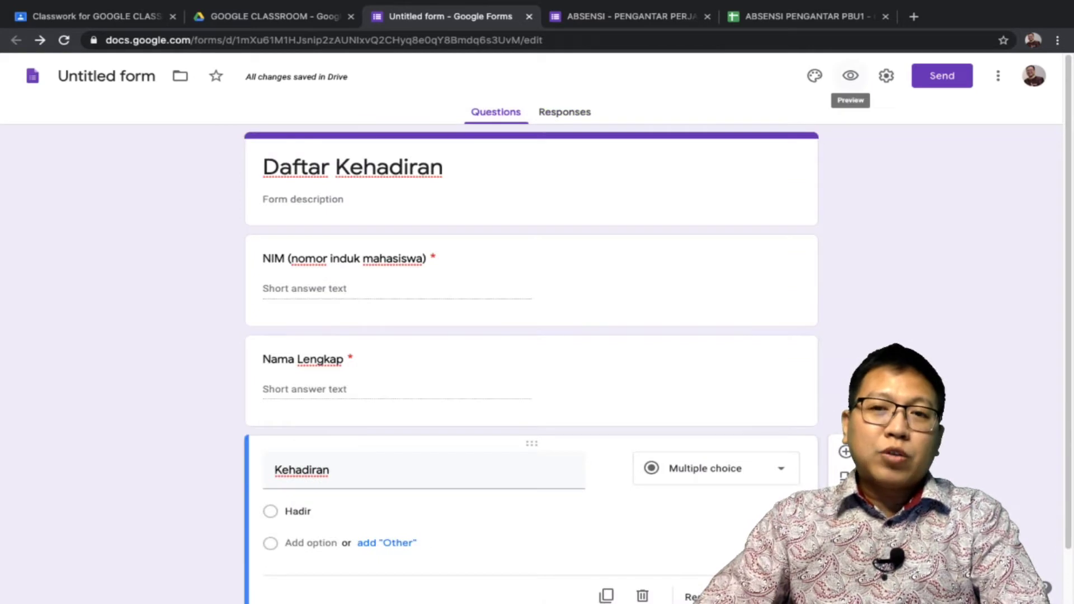
# Preview the form and submit a test response with a student number, full name and Hadir
pyautogui.click(850, 76)
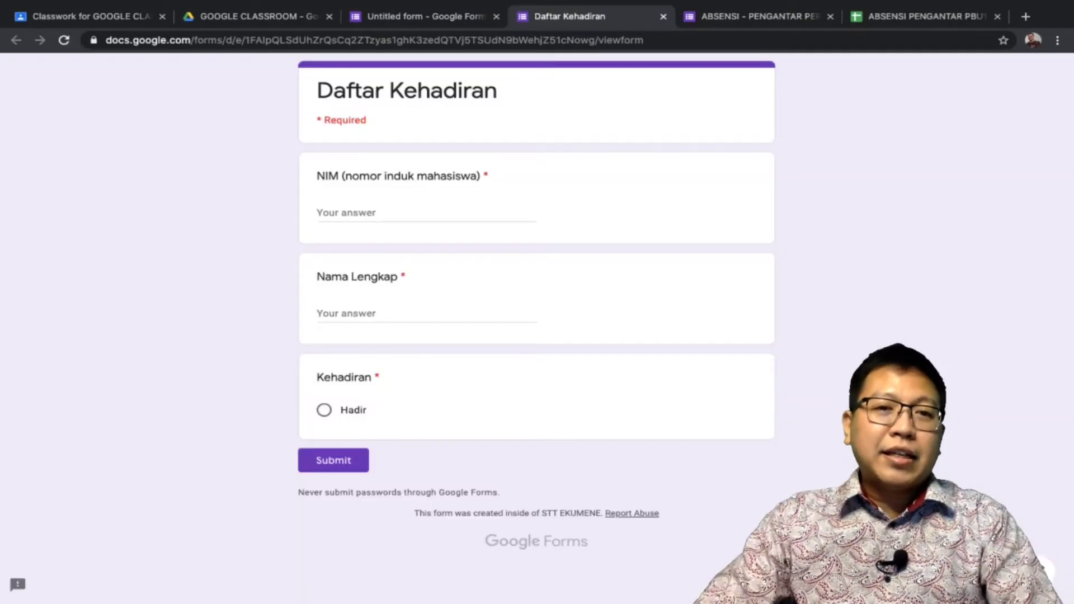
pyautogui.click(391, 213)
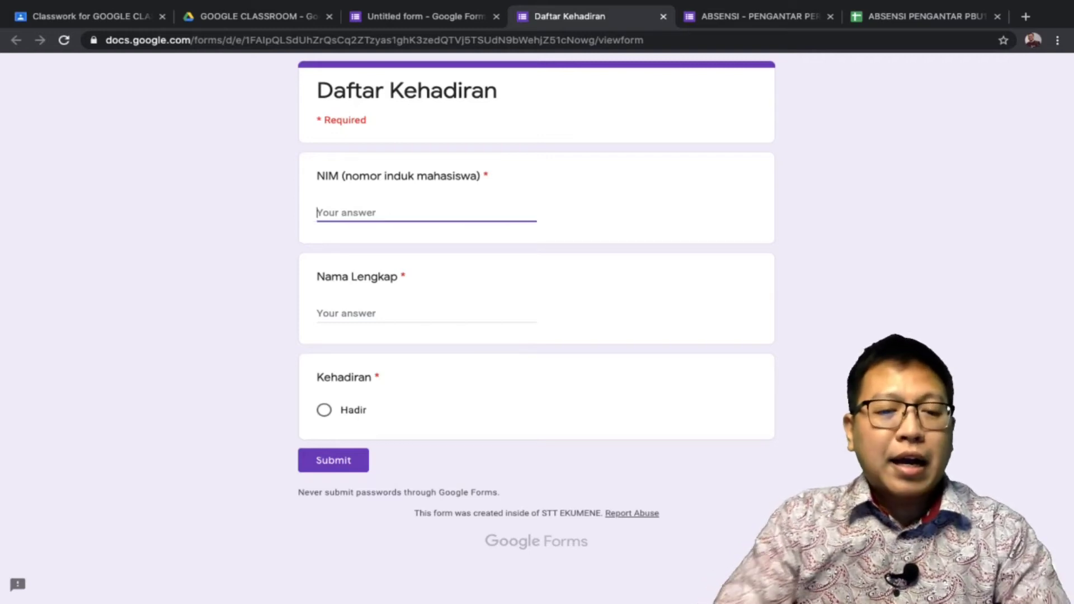
pyautogui.write('12345')
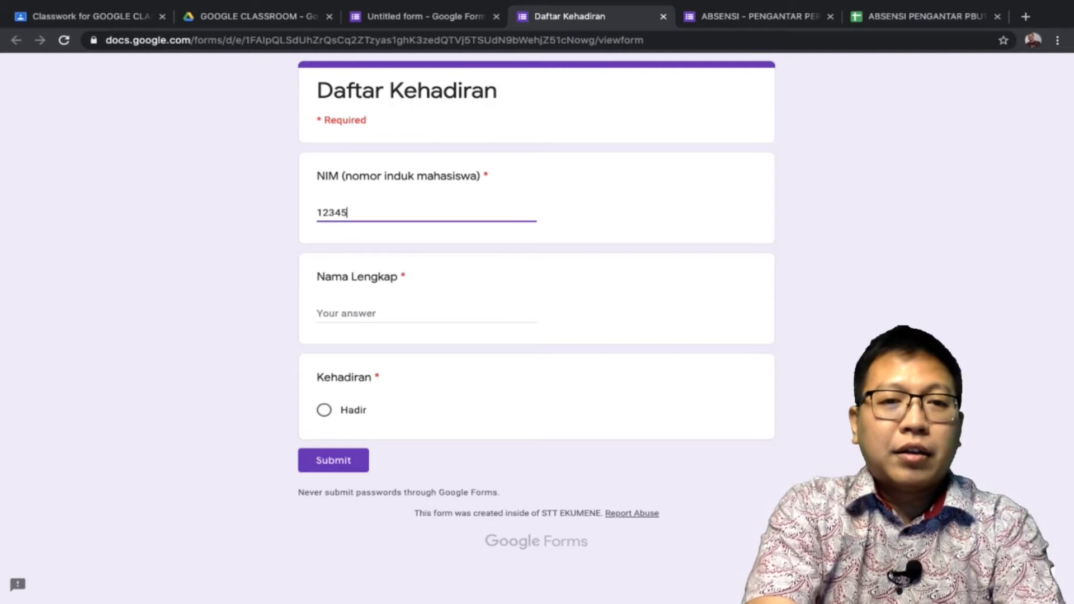
pyautogui.write('66')
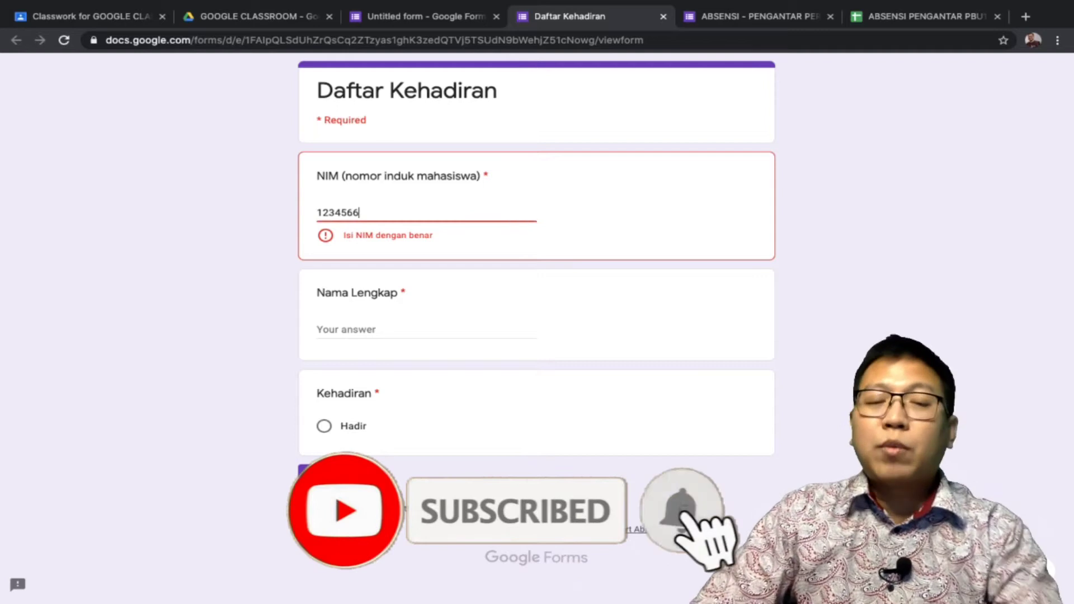
pyautogui.hotkey('shift', 'Left')
pyautogui.hotkey('shift', 'Left')
pyautogui.hotkey('shift', 'Left')
pyautogui.hotkey('shift', 'Left')
pyautogui.hotkey('shift', 'Left')
pyautogui.hotkey('shift', 'Left')
pyautogui.hotkey('shift', 'Left')
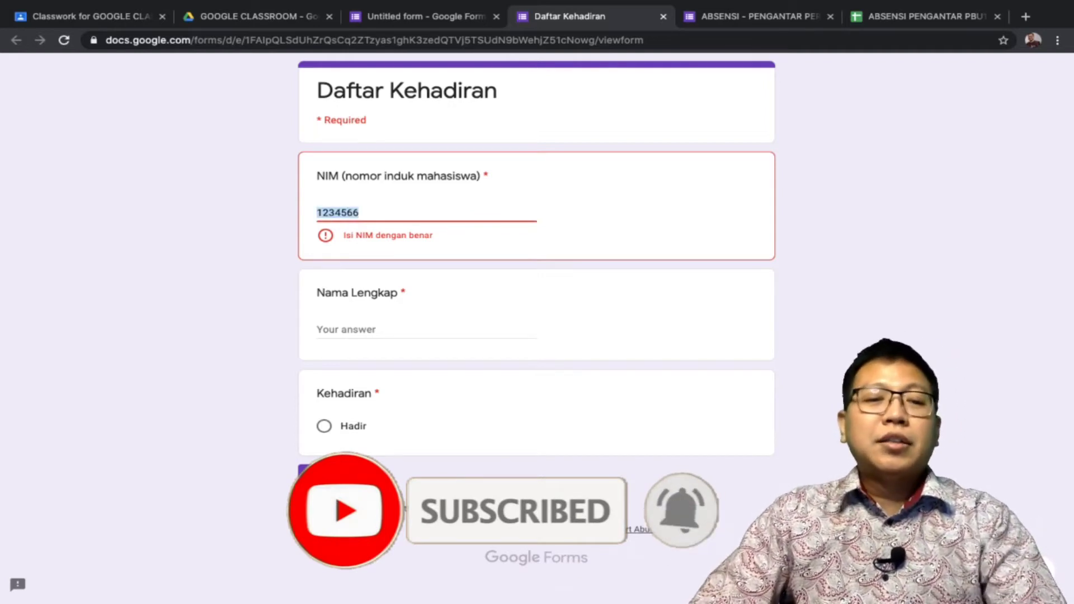
pyautogui.write('1001')
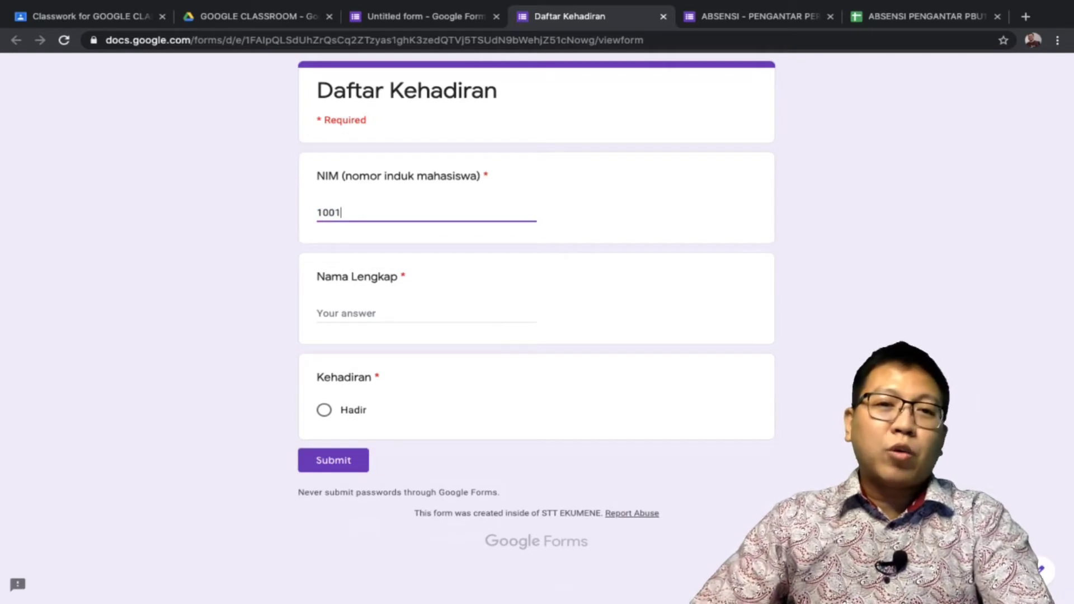
pyautogui.click(336, 313)
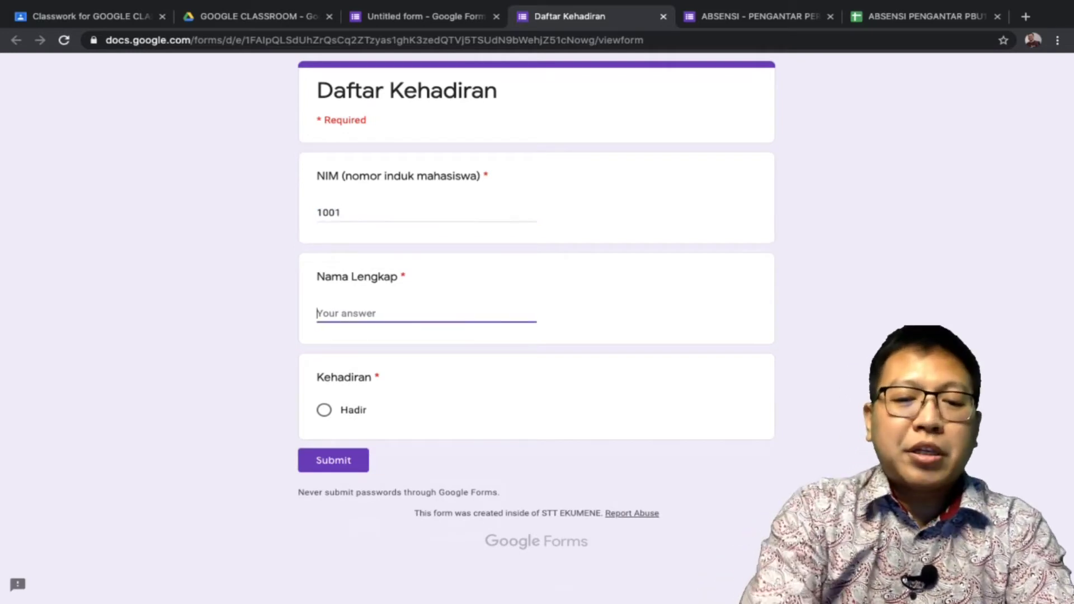
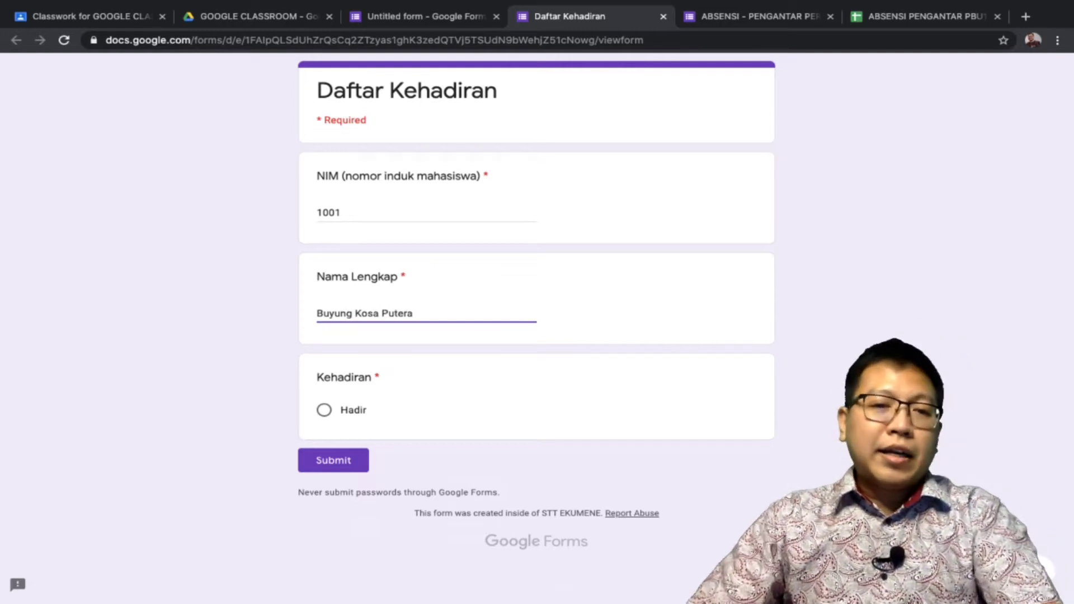
pyautogui.click(324, 410)
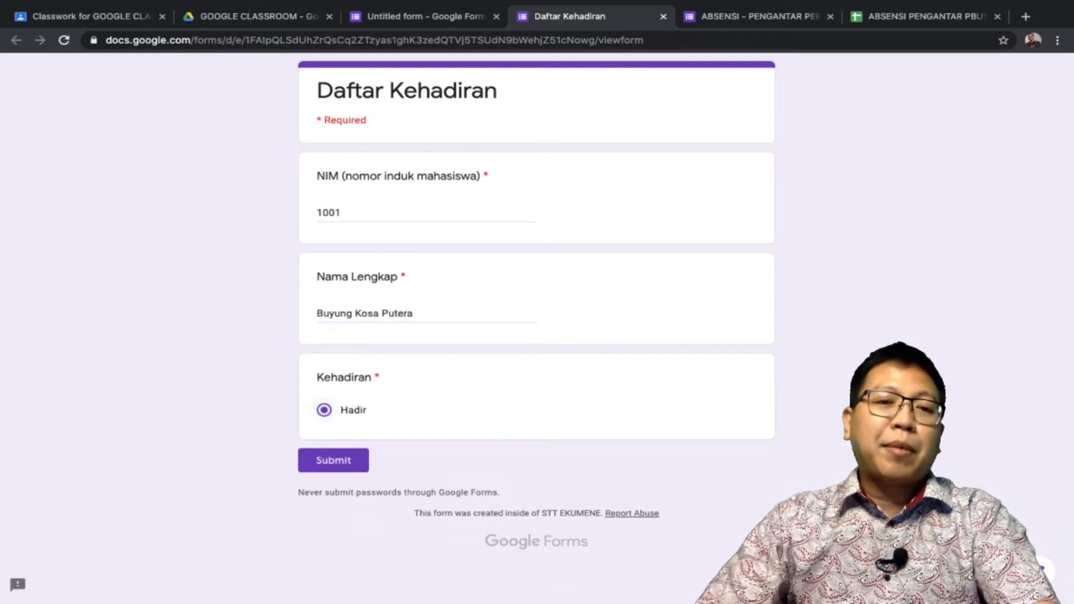
pyautogui.click(333, 460)
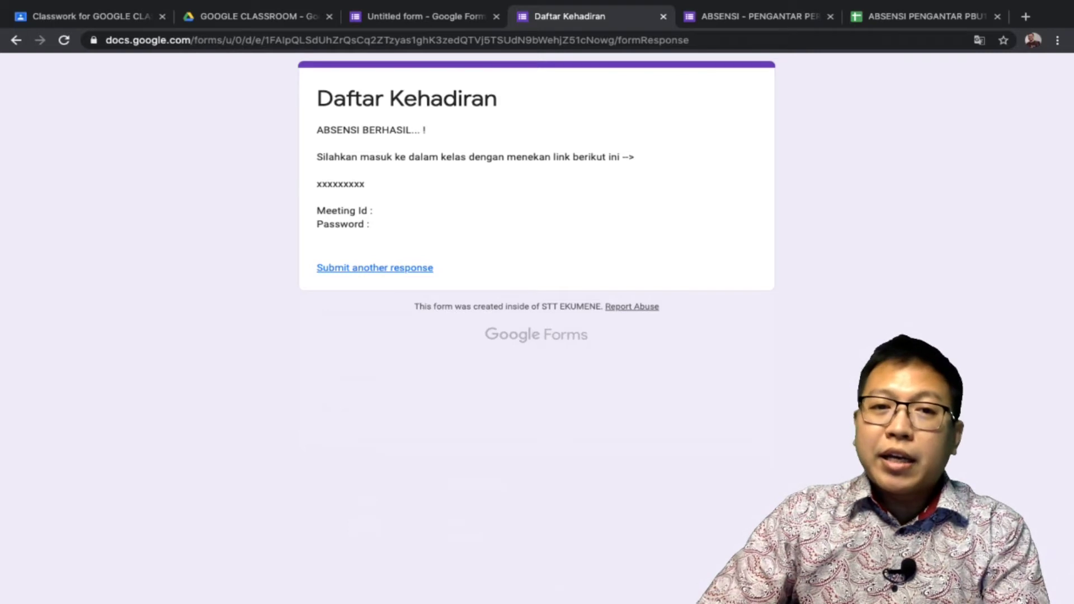
# Highlight the link placeholder and Meeting Id/Password lines, then return to the form editor
pyautogui.doubleClick(340, 184)
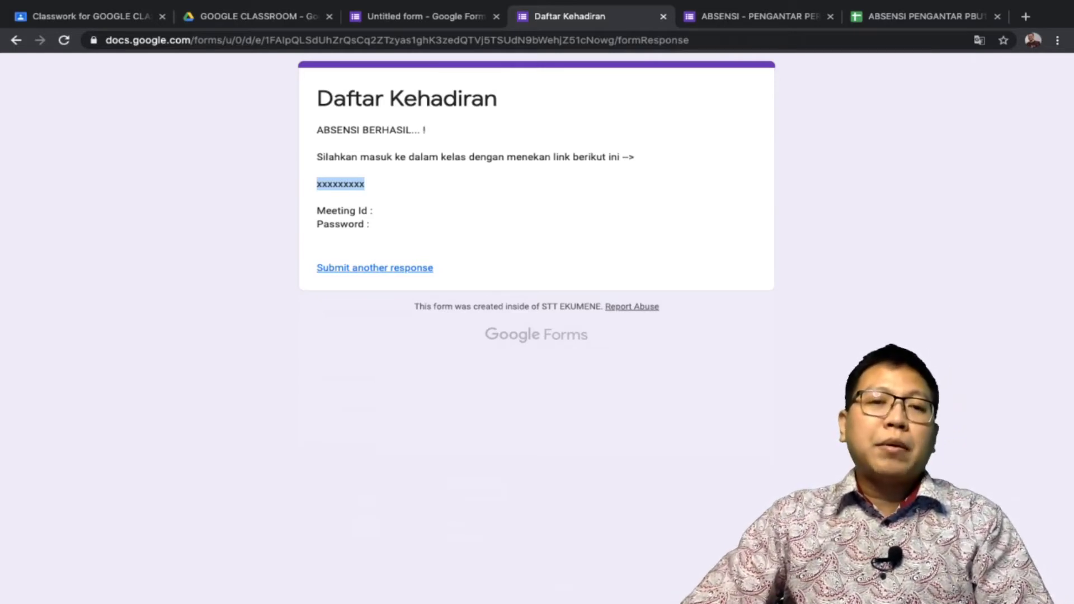
pyautogui.moveTo(317, 211); pyautogui.dragTo(370, 224)
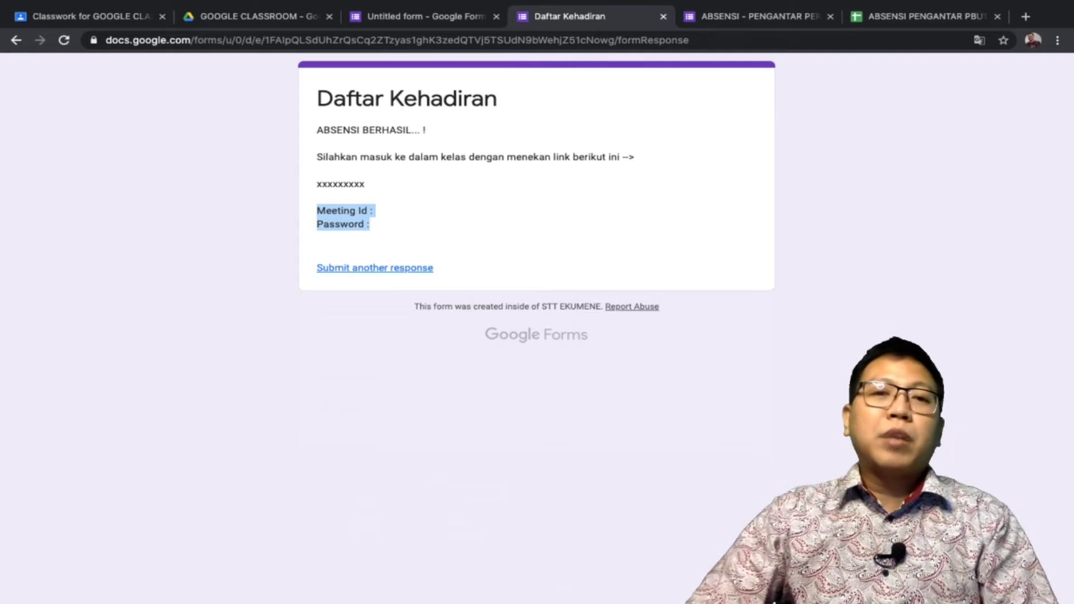
pyautogui.click(425, 16)
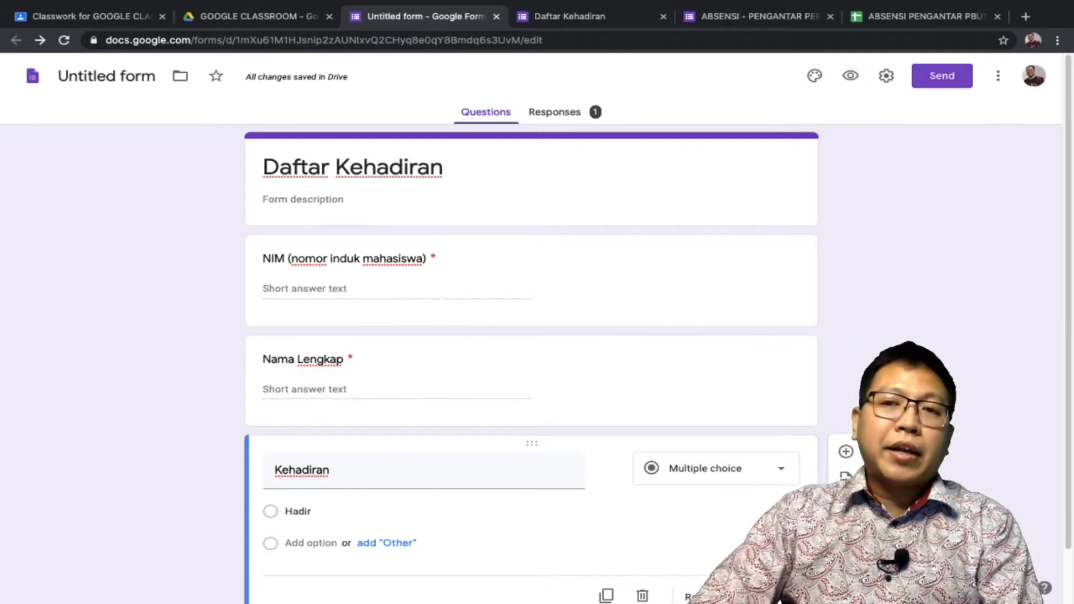
# Copy the form's shortened forms.gle link from the Send dialog, then switch to Classroom
pyautogui.click(942, 75)
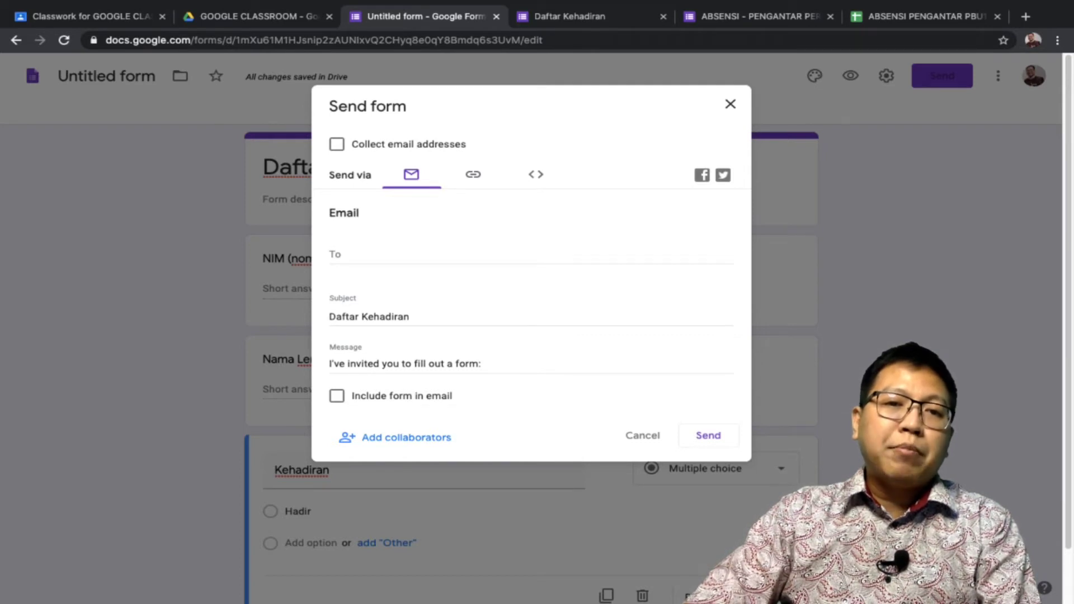
pyautogui.click(473, 174)
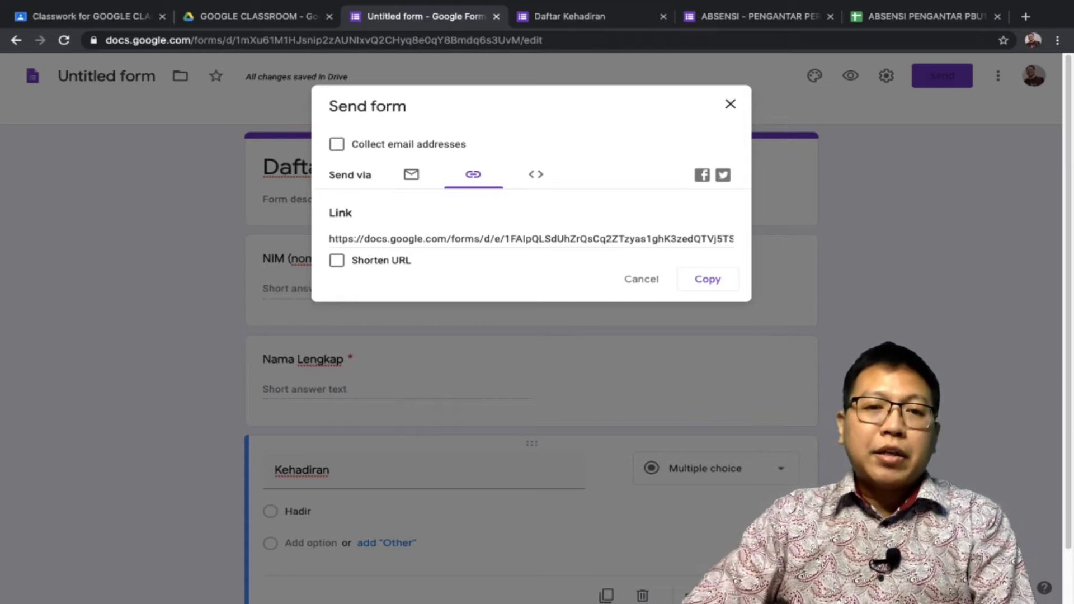
pyautogui.click(531, 239)
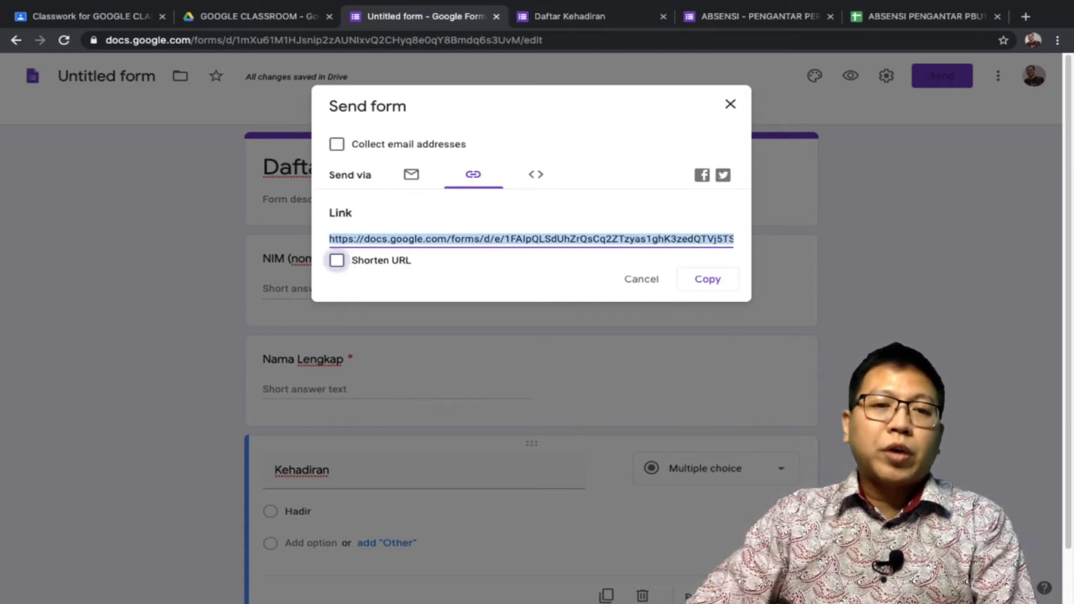
pyautogui.click(337, 260)
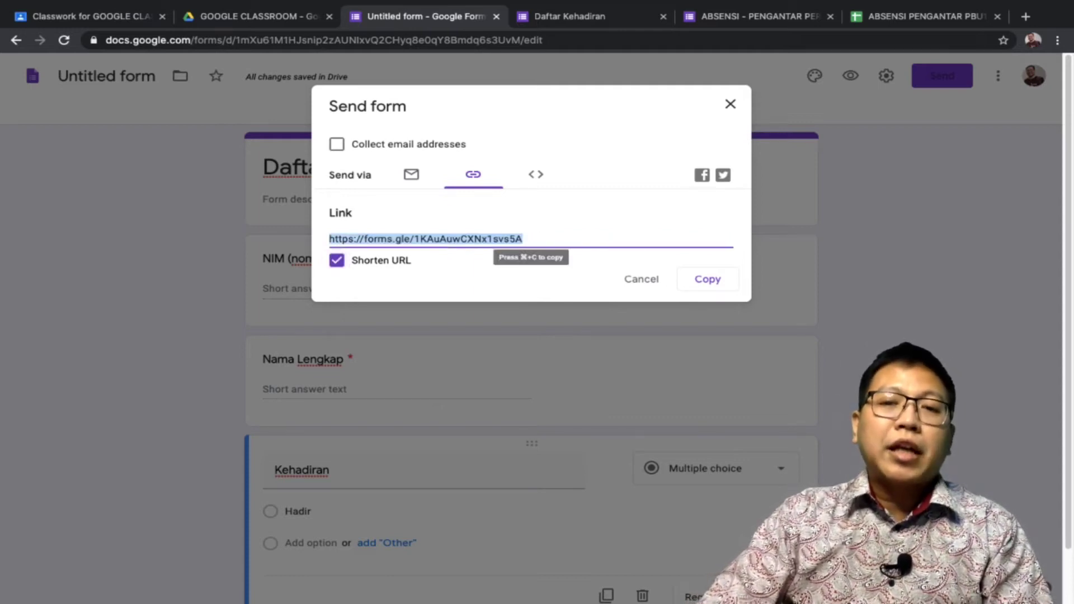
pyautogui.click(707, 280)
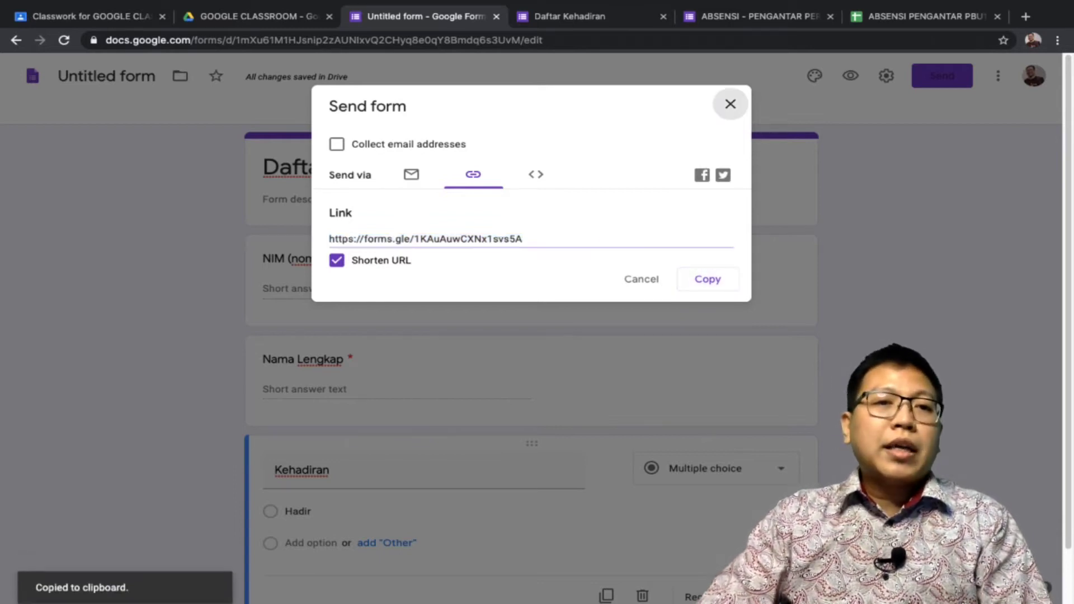
pyautogui.click(730, 104)
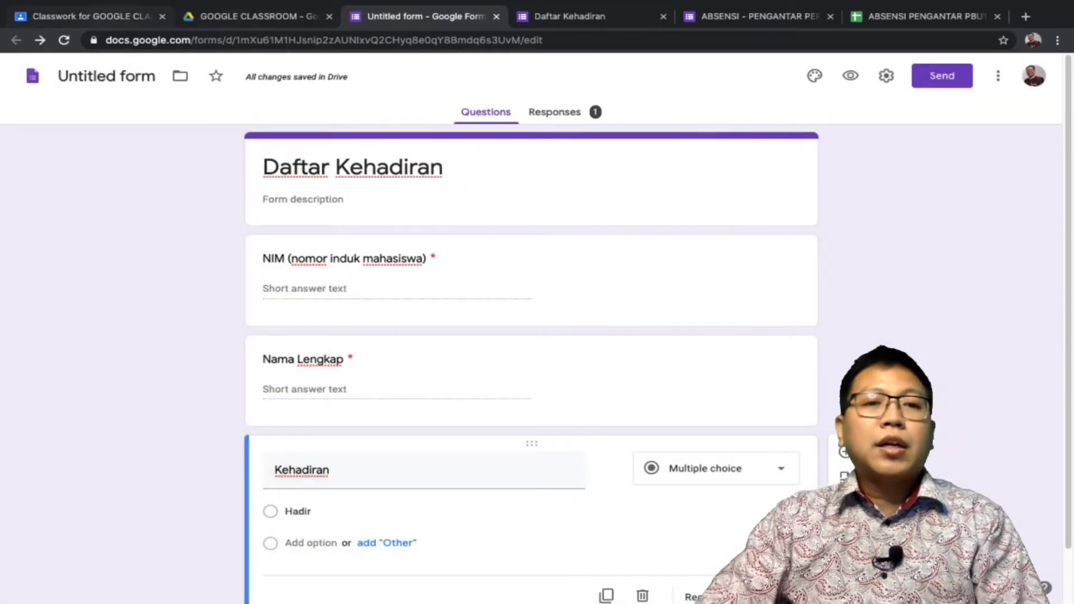
pyautogui.press('super+1')
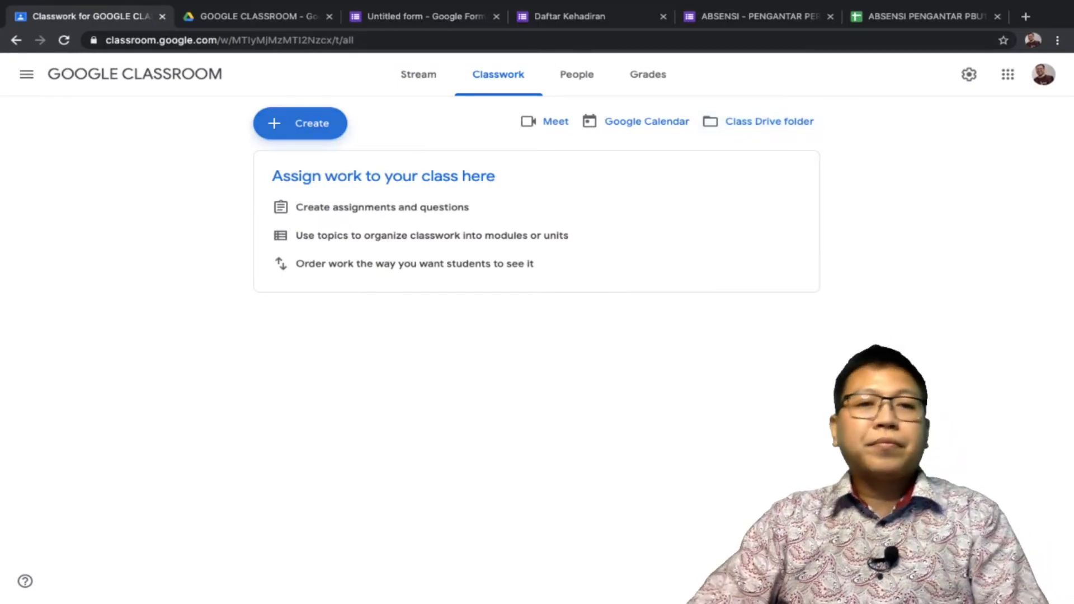
# Create an assignment titled 'Daftar Absensi' with instructions to fill in attendance before entering class
pyautogui.click(301, 123)
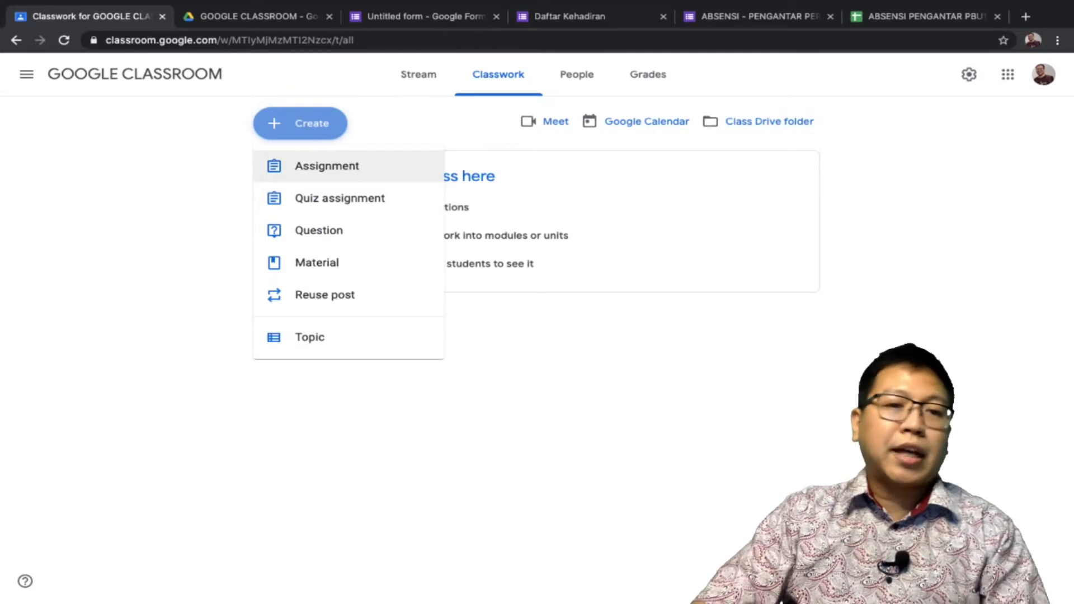
pyautogui.click(327, 165)
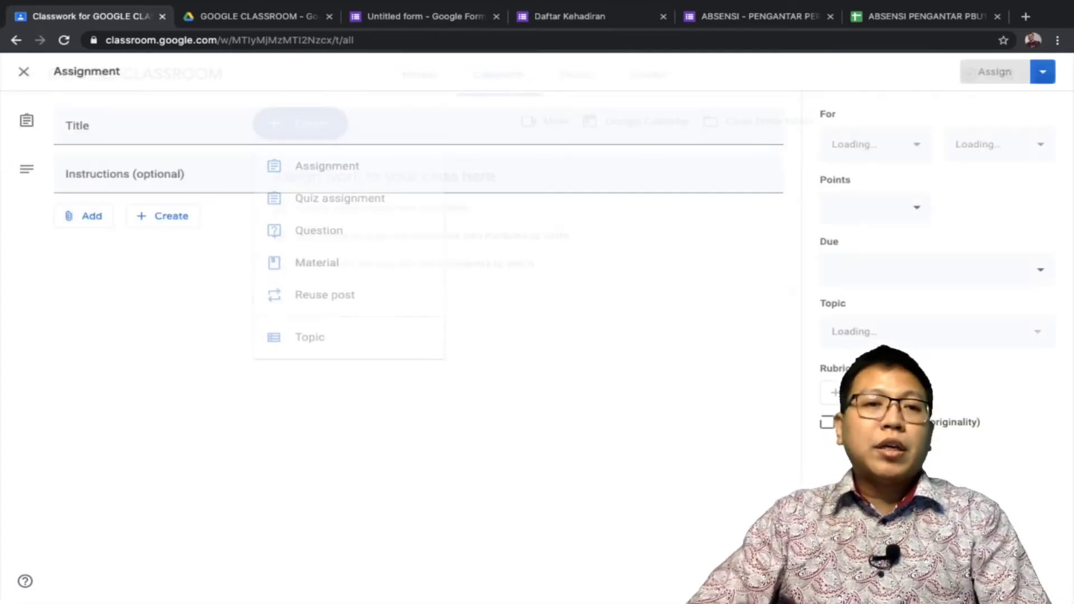
pyautogui.write('Daftar Absensi')
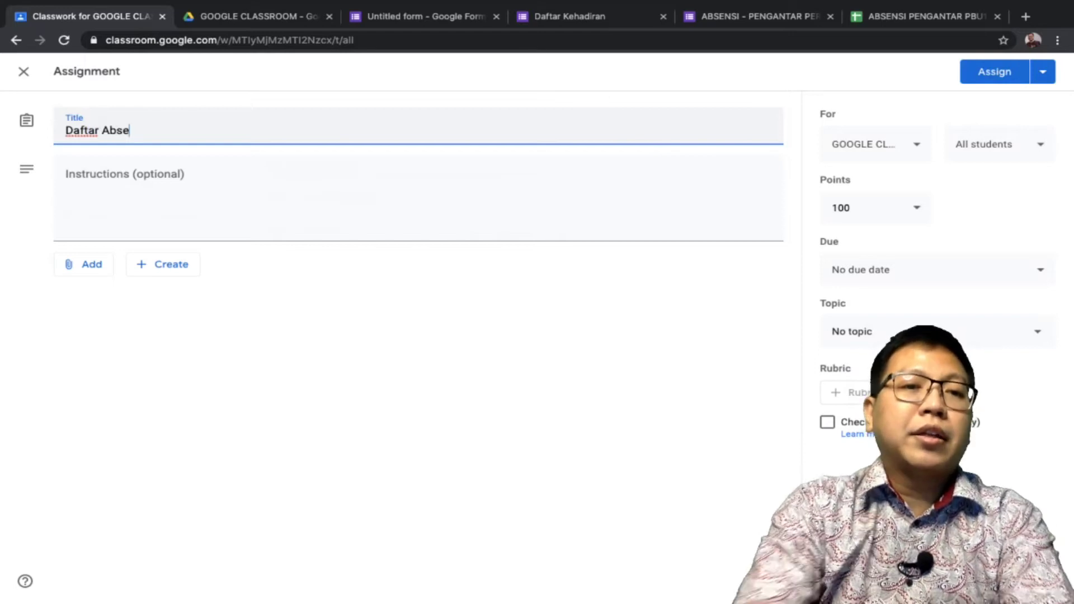
pyautogui.click(66, 179)
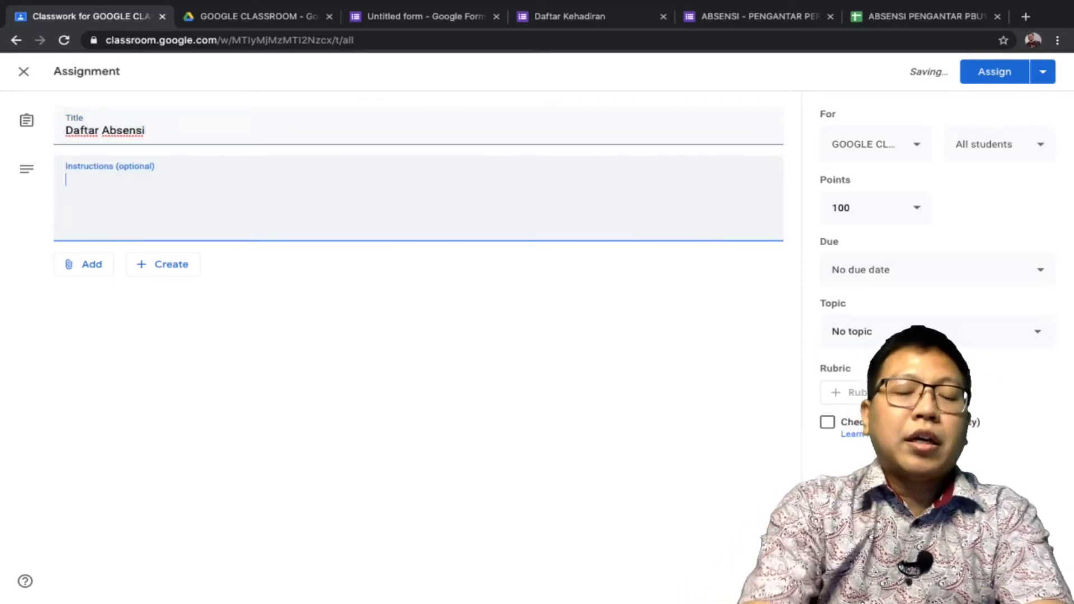
pyautogui.write('Setiap ma')
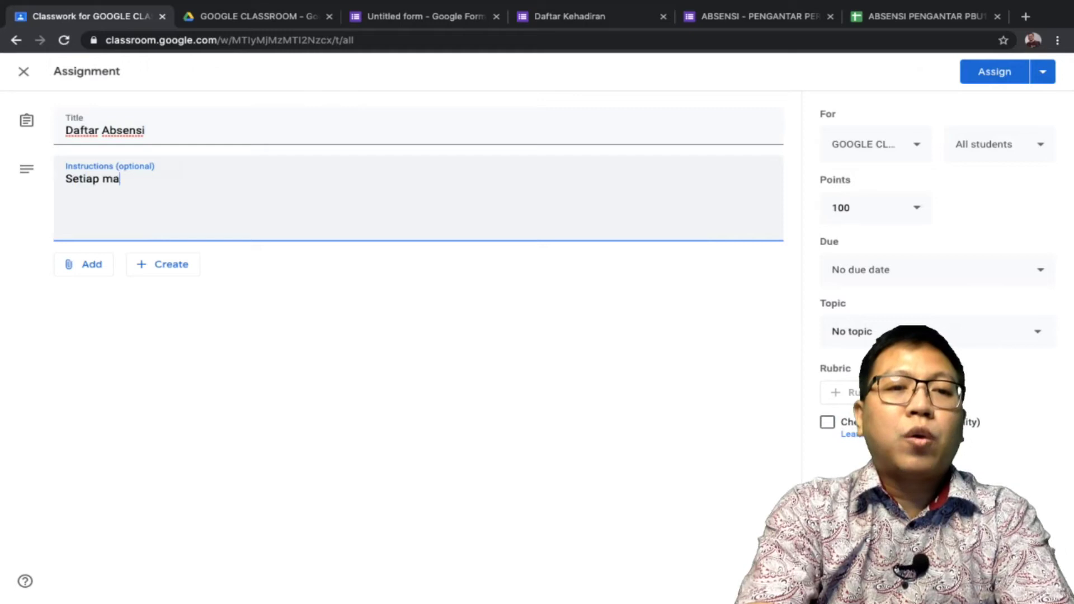
pyautogui.write('hasiswa/i ')
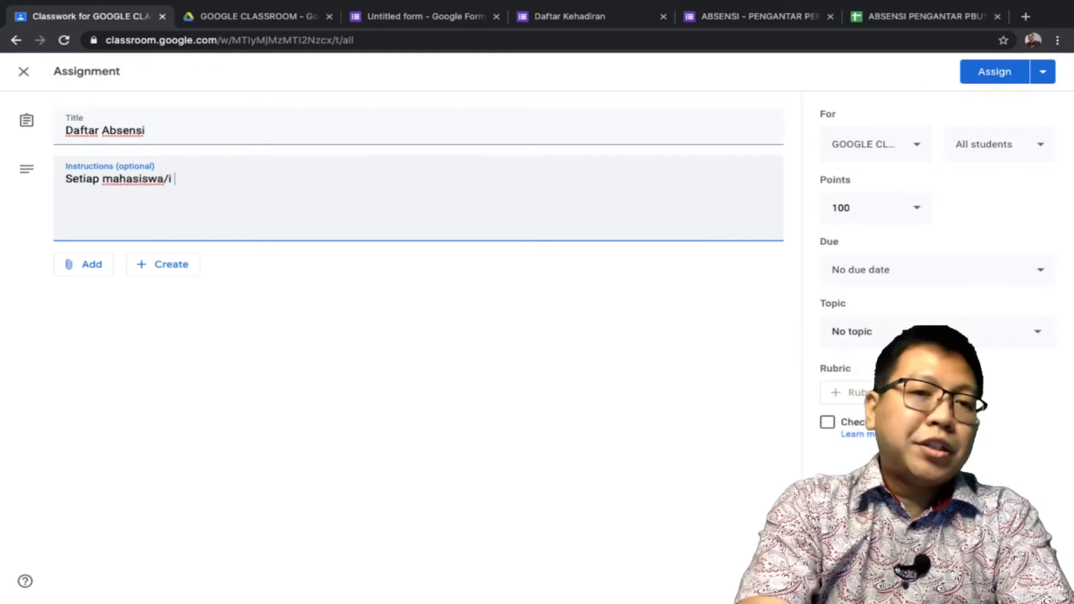
pyautogui.write('wajib terlebih ')
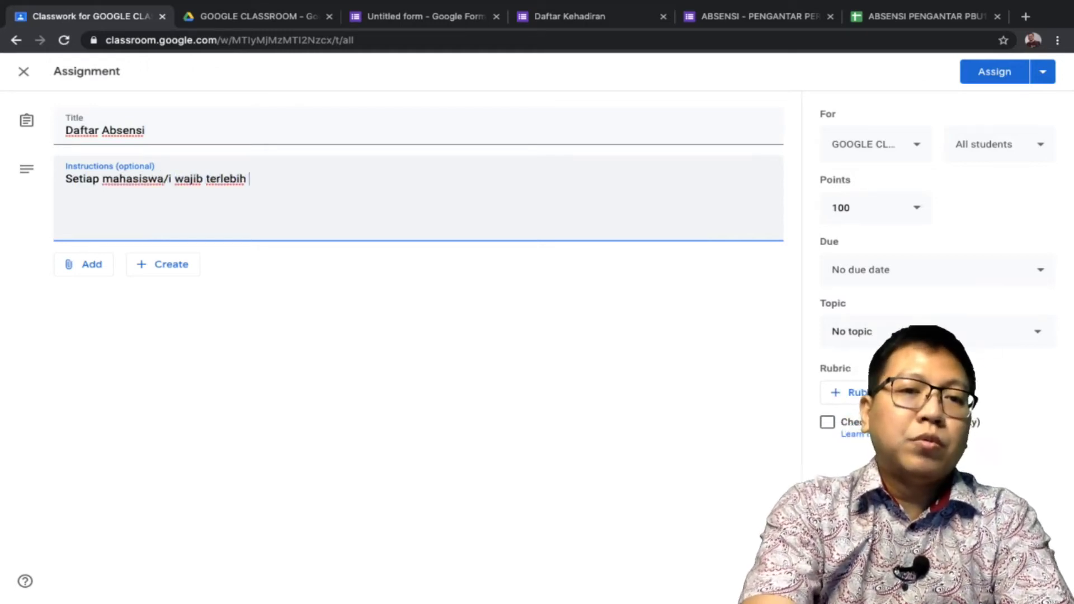
pyautogui.write('dahulu untuk m')
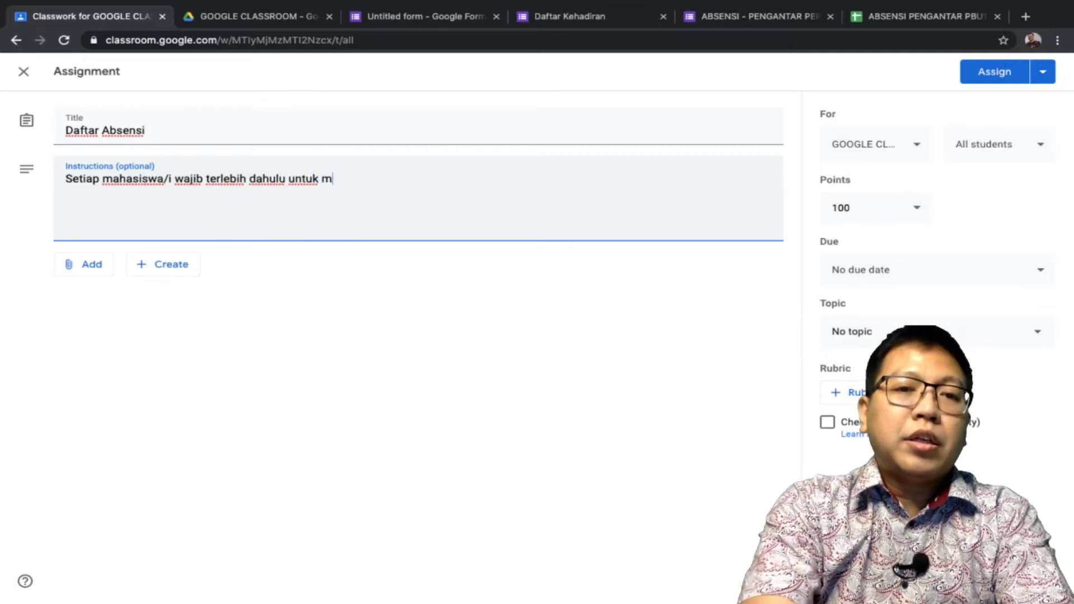
pyautogui.write('engisi absensi b')
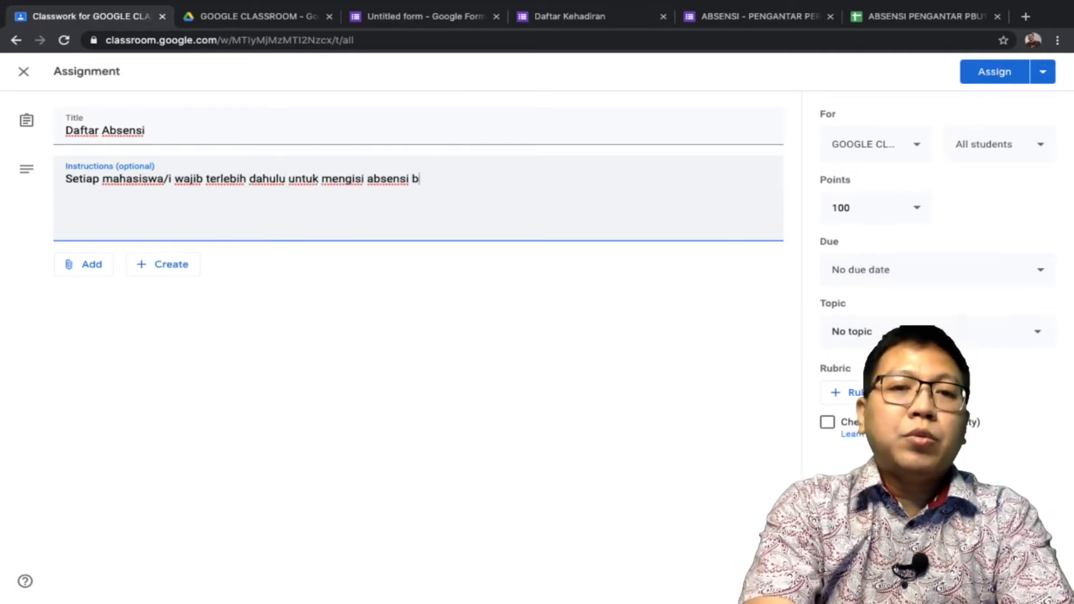
pyautogui.write('aru dipersilah')
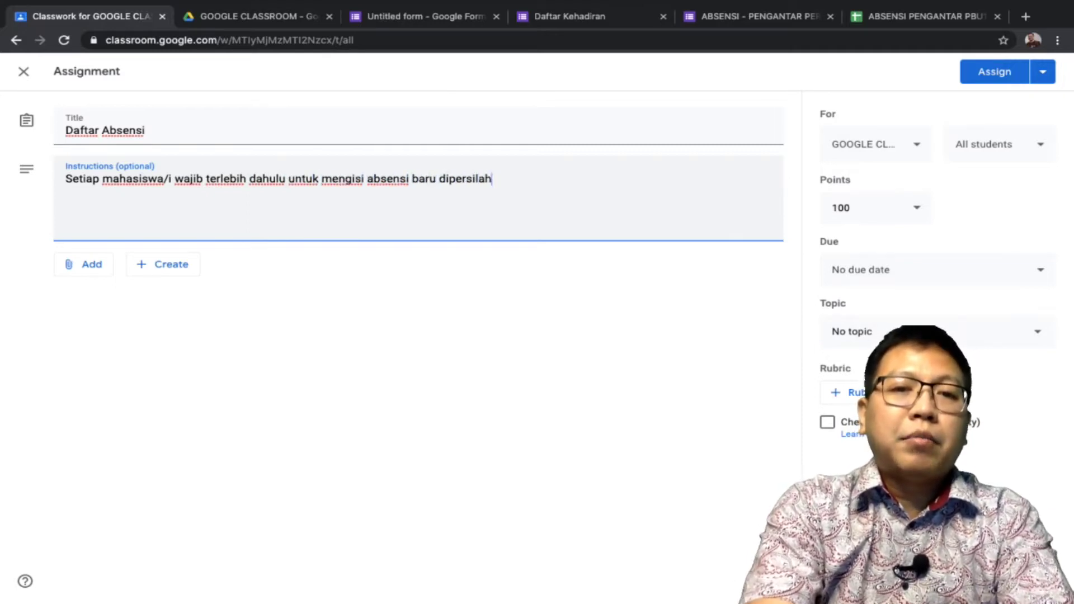
pyautogui.write('kan masuk ke dala')
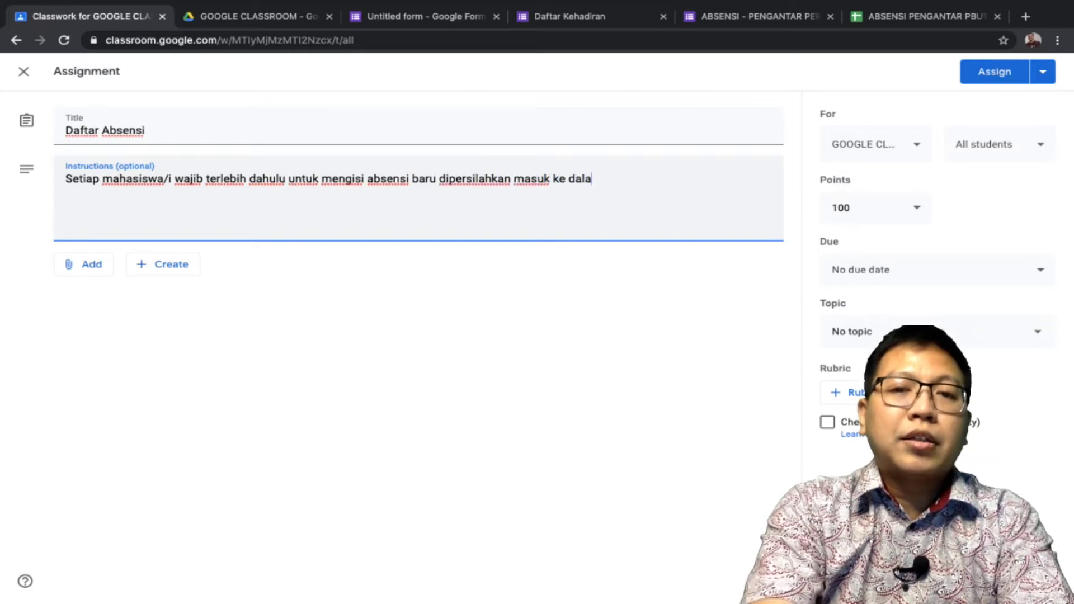
pyautogui.write('m kelas perkuliahan')
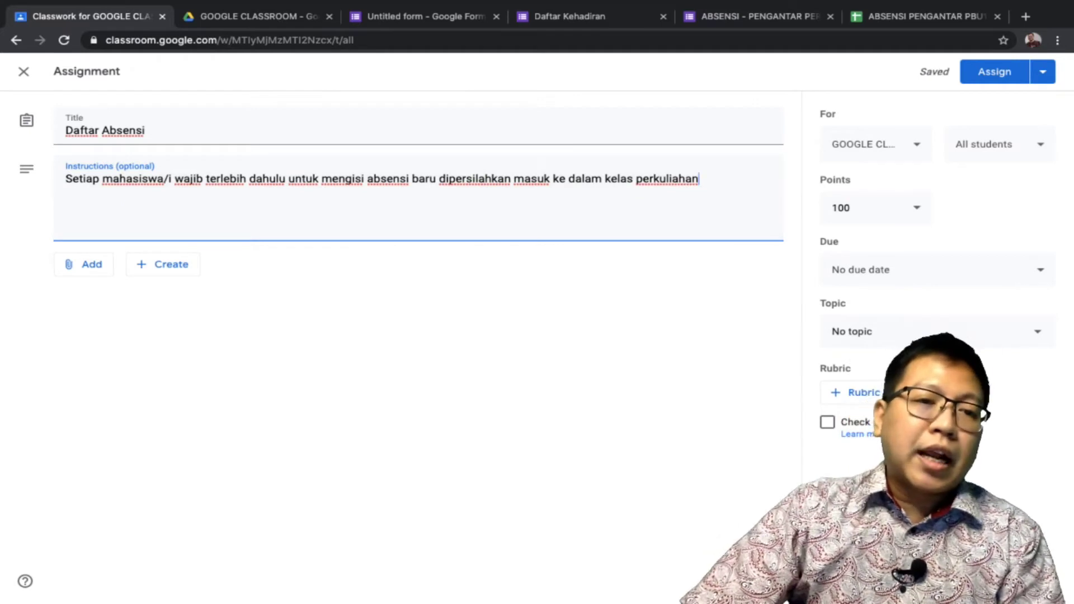
pyautogui.press('Tab')
# Attach the pasted forms.gle attendance form link to the Daftar Absensi assignment
pyautogui.press('Return')
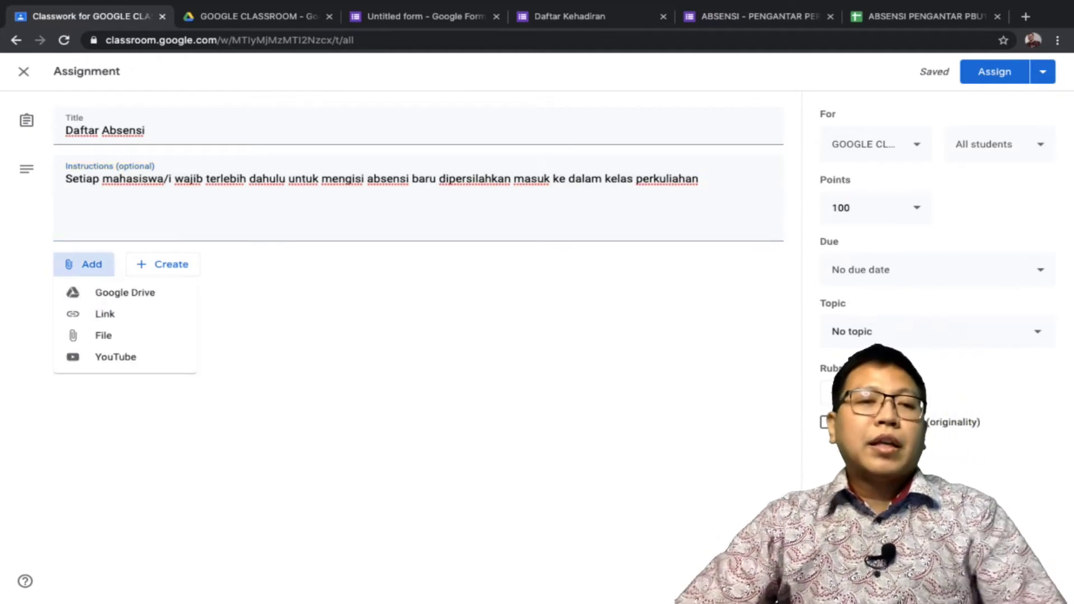
pyautogui.press('Down')
pyautogui.press('Down')
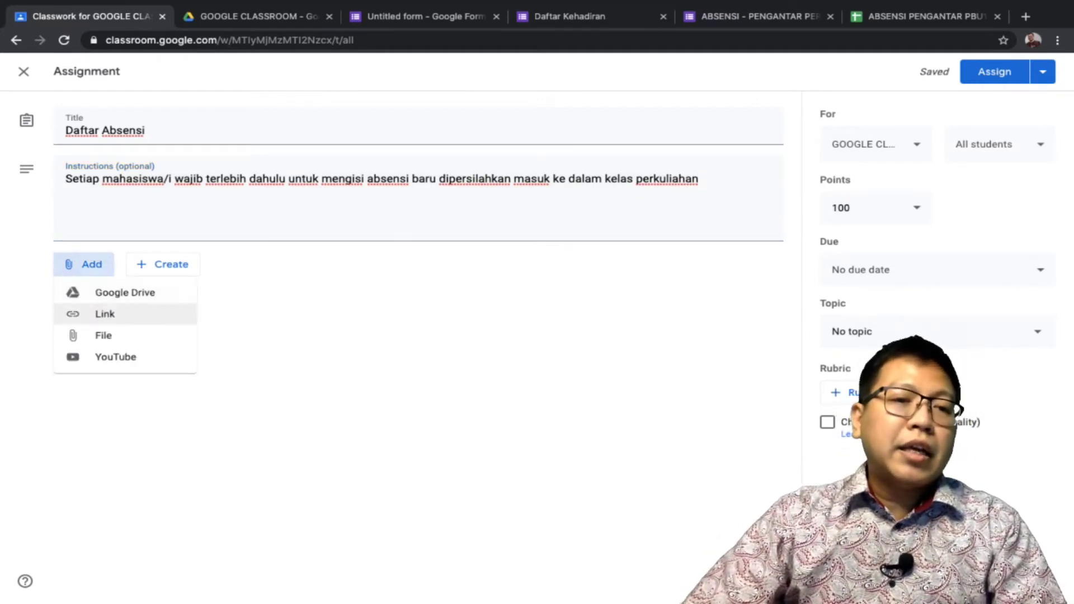
pyautogui.press('Return')
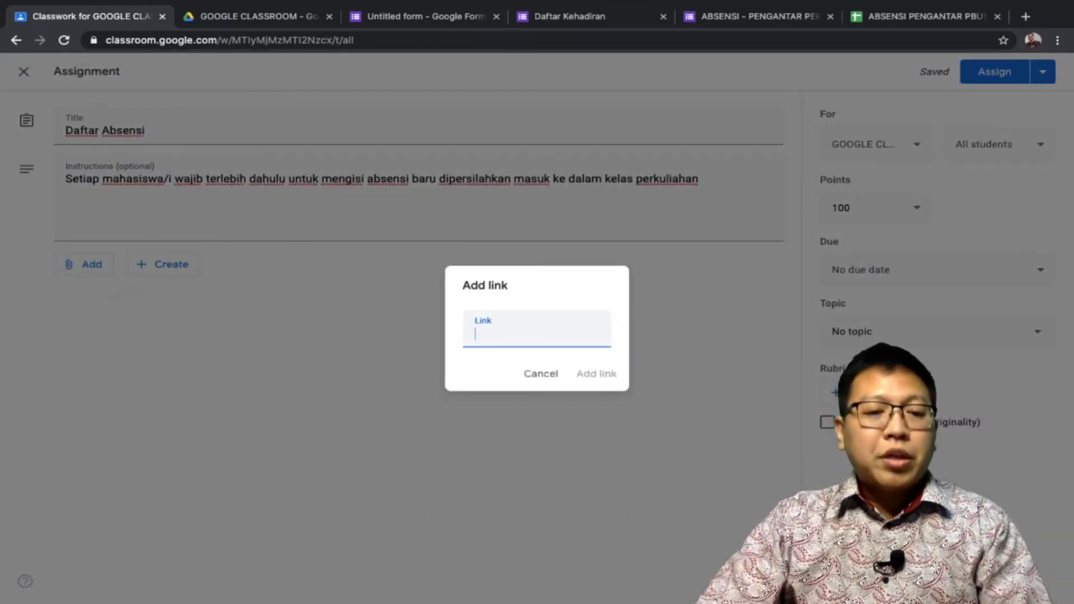
pyautogui.hotkey('ctrl', 'v')
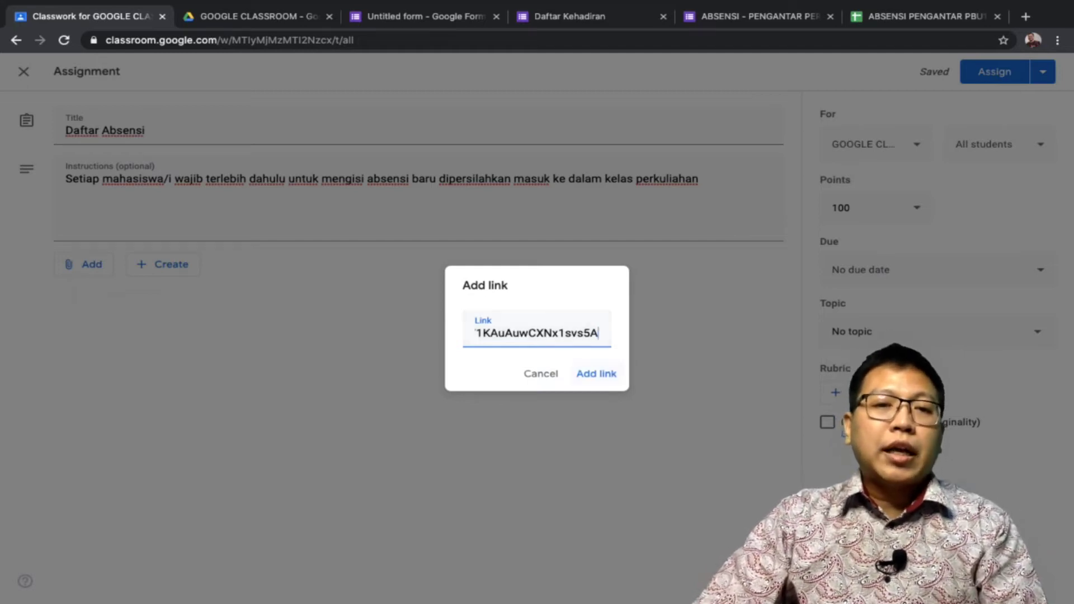
pyautogui.press('Return')
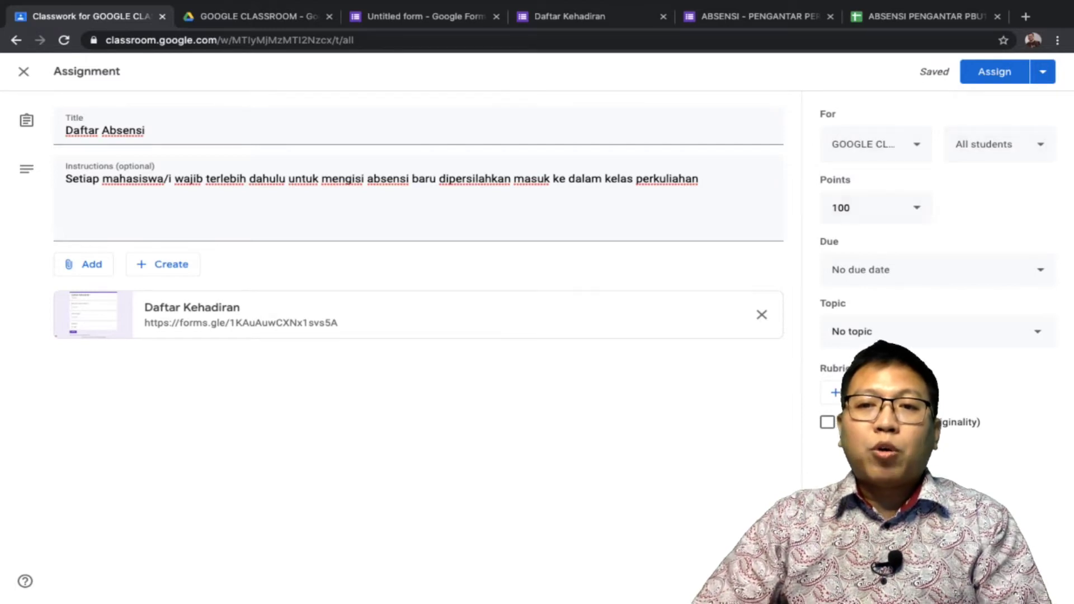
# Make the assignment Ungraded and leave its topic as No topic
pyautogui.click(850, 207)
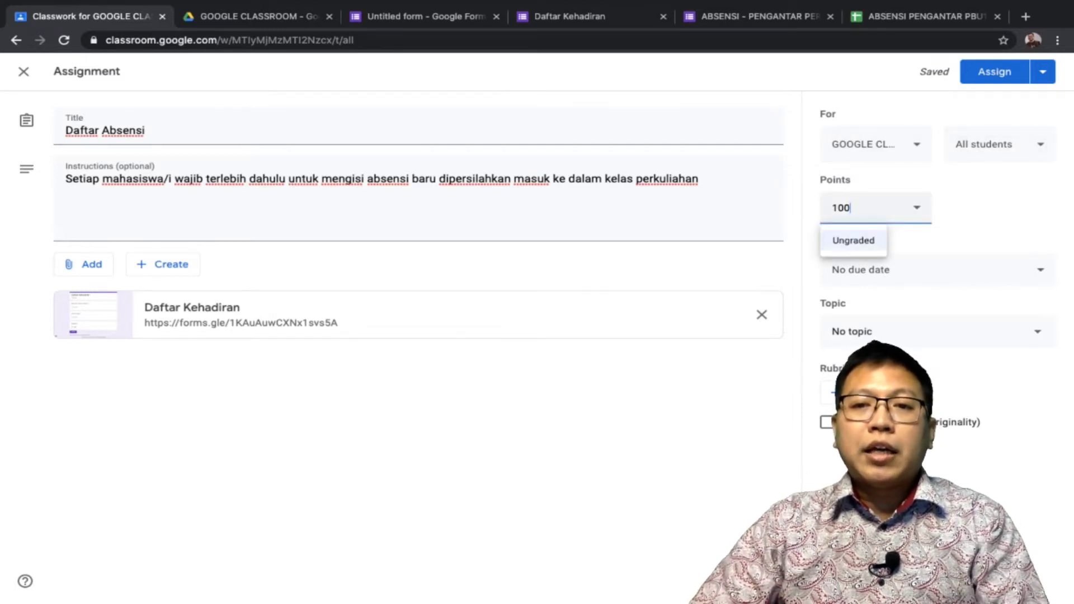
pyautogui.click(853, 239)
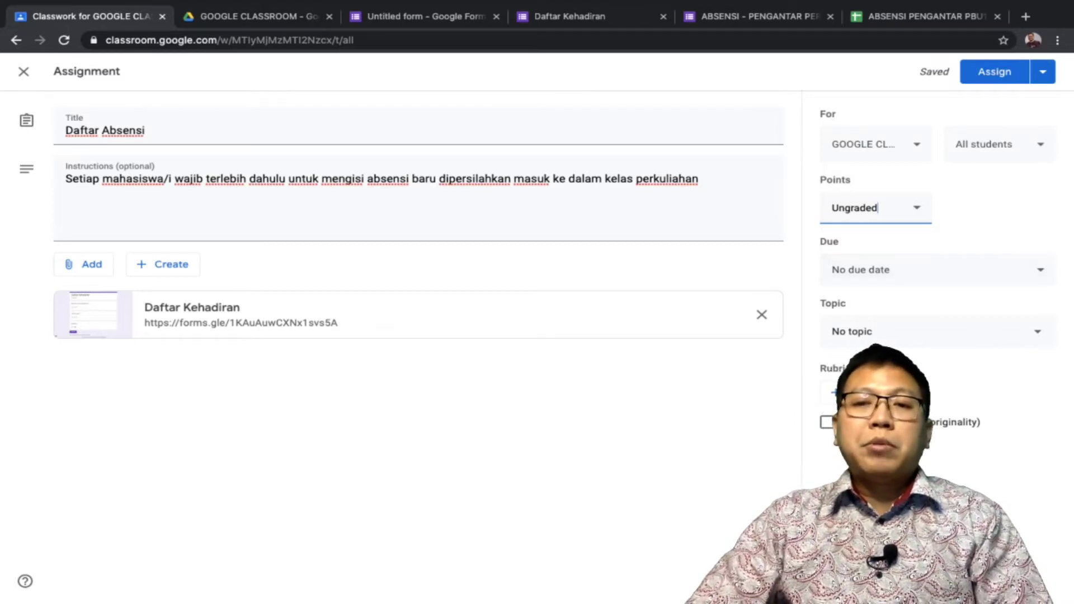
pyautogui.click(939, 331)
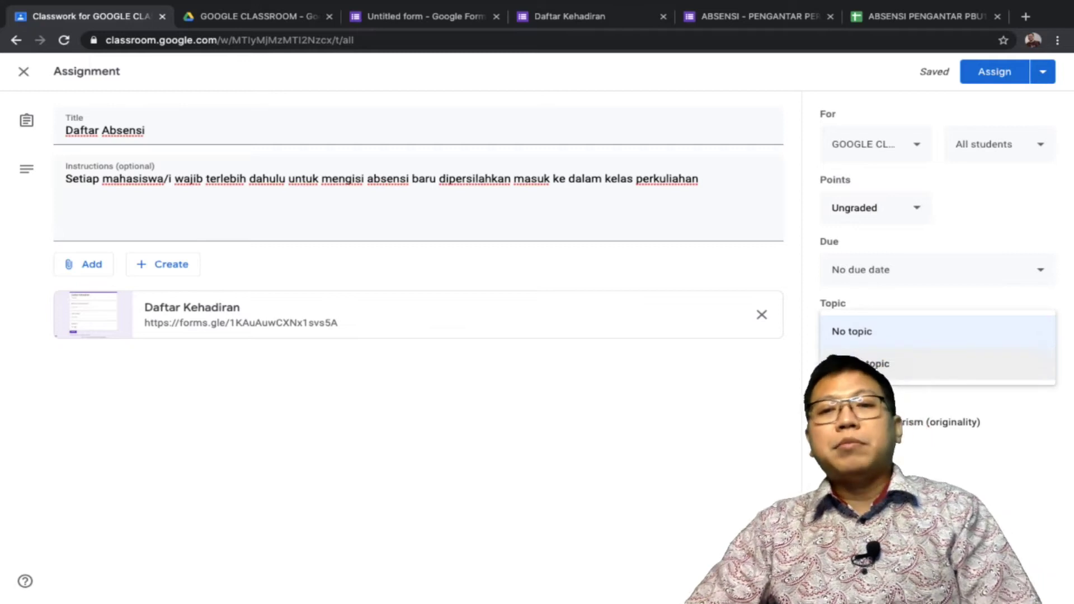
pyautogui.press('Escape')
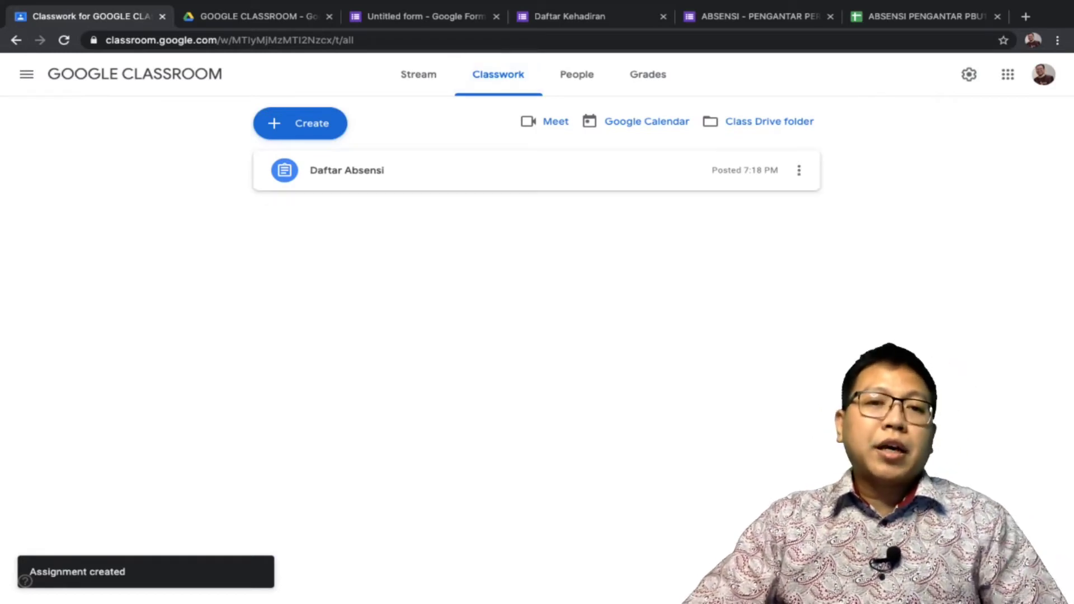
# Open the form from the posted assignment and submit a student number, name and Hadir
pyautogui.click(347, 170)
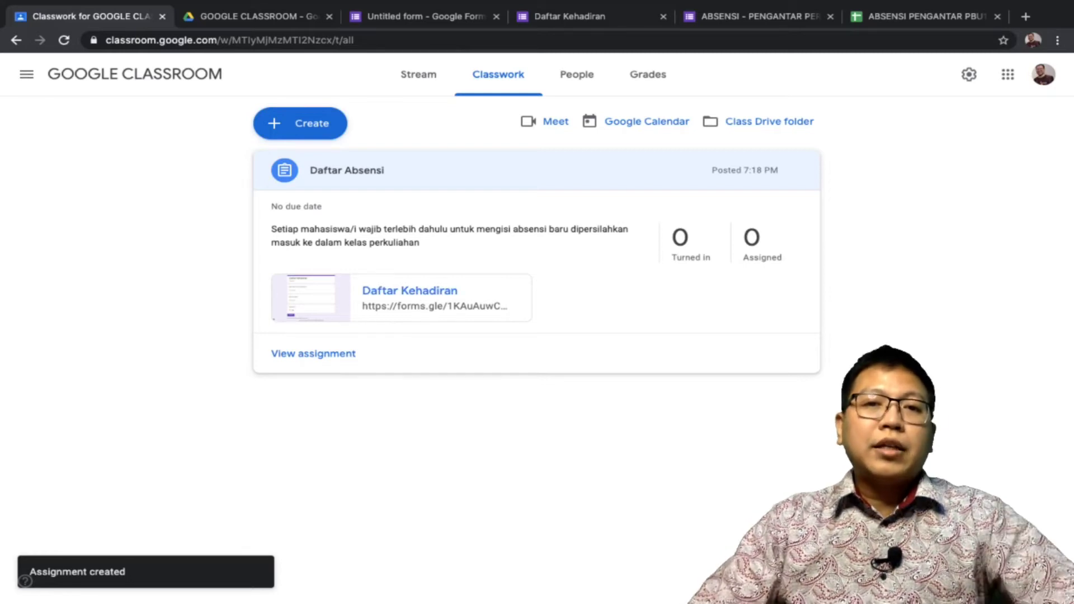
pyautogui.click(409, 290)
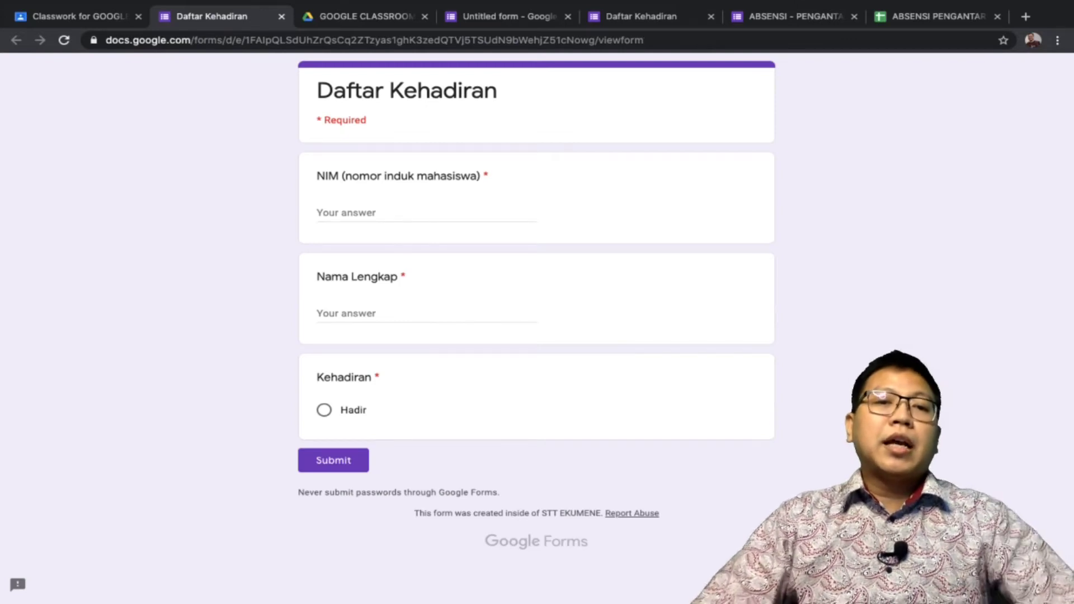
pyautogui.click(391, 213)
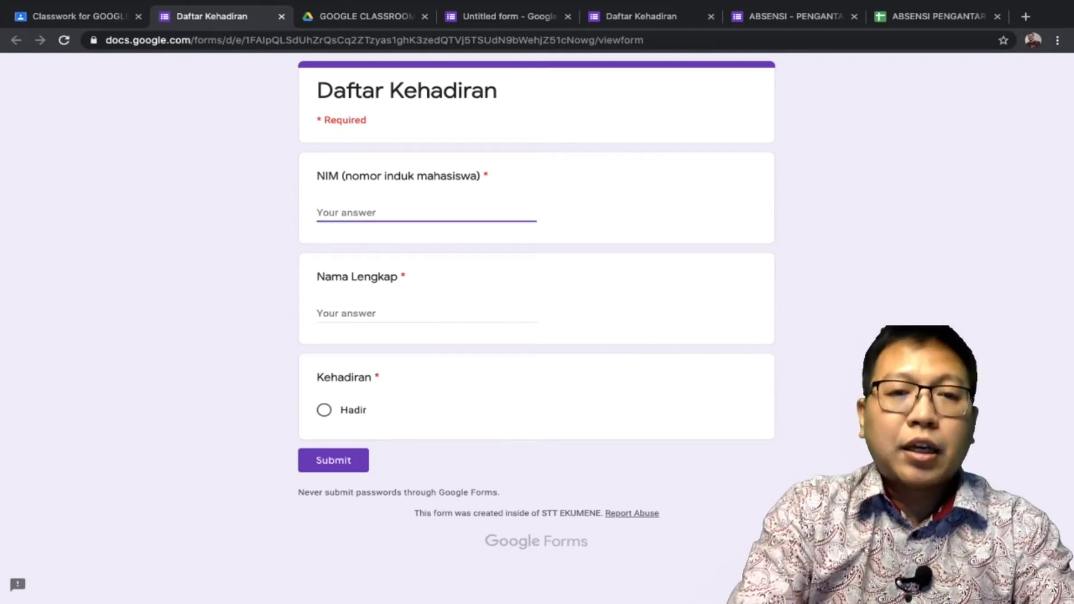
pyautogui.write('1002')
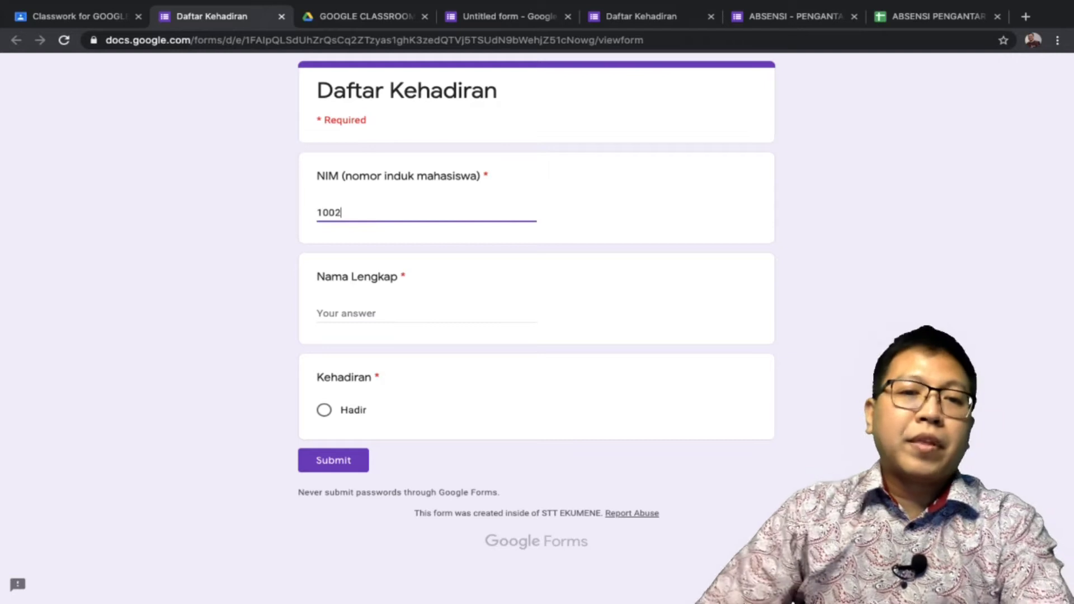
pyautogui.click(392, 313)
pyautogui.write('Amin')
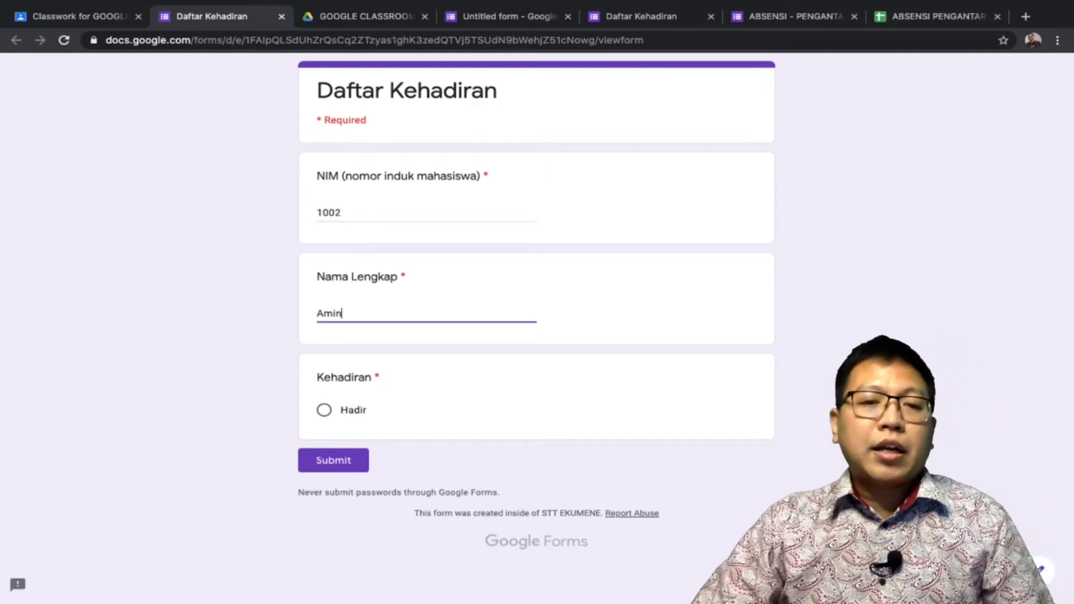
pyautogui.click(323, 410)
pyautogui.click(334, 460)
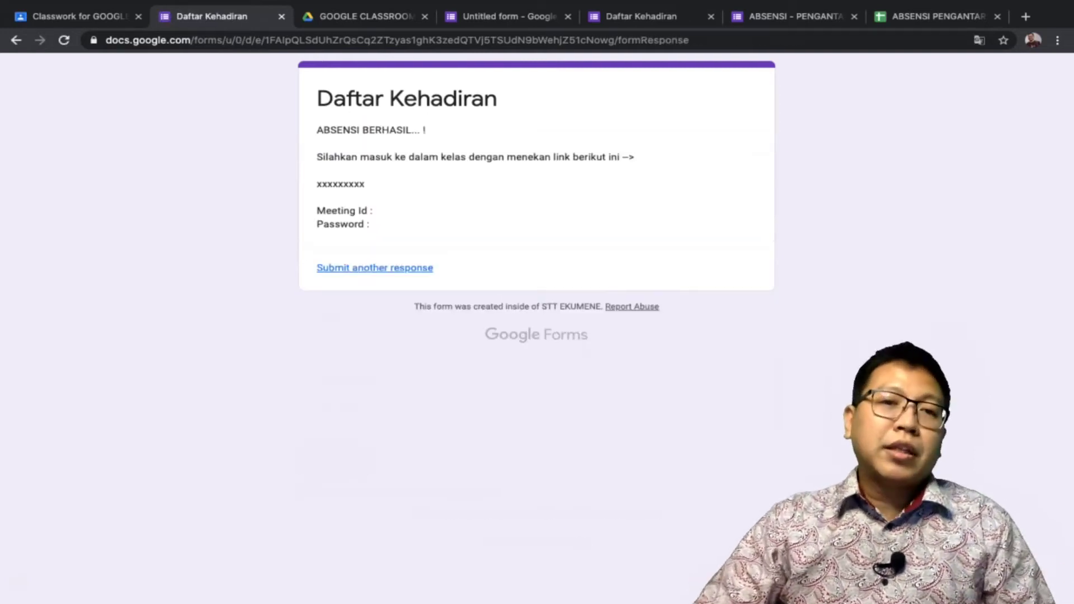
pyautogui.moveTo(316, 130); pyautogui.dragTo(371, 224)
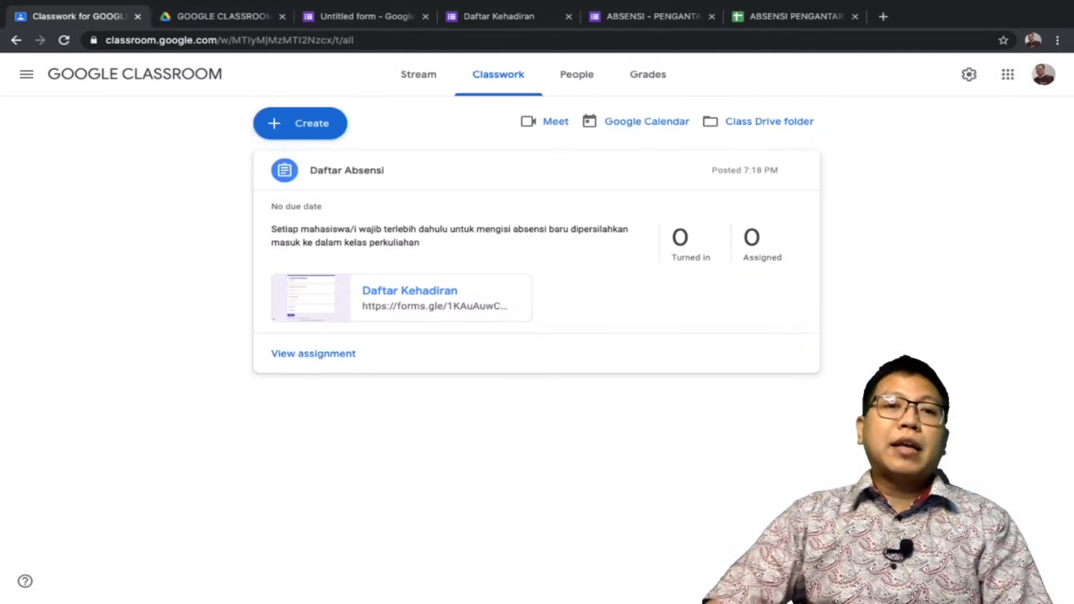
# Return to the Daftar Kehadiran form editor and view its 2 collected responses
pyautogui.click(281, 16)
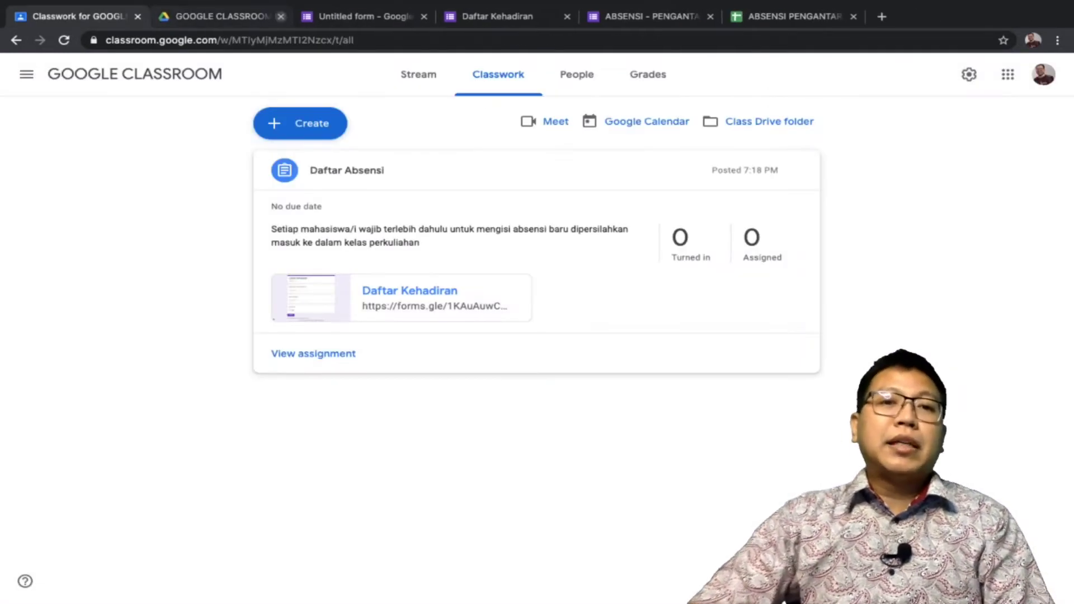
pyautogui.click(358, 17)
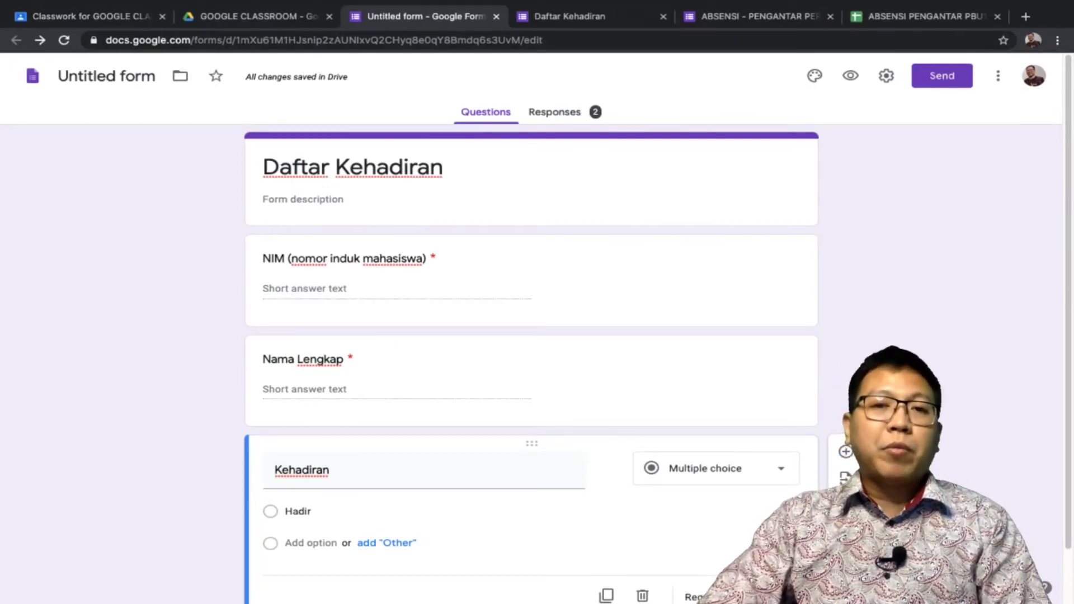
pyautogui.click(554, 112)
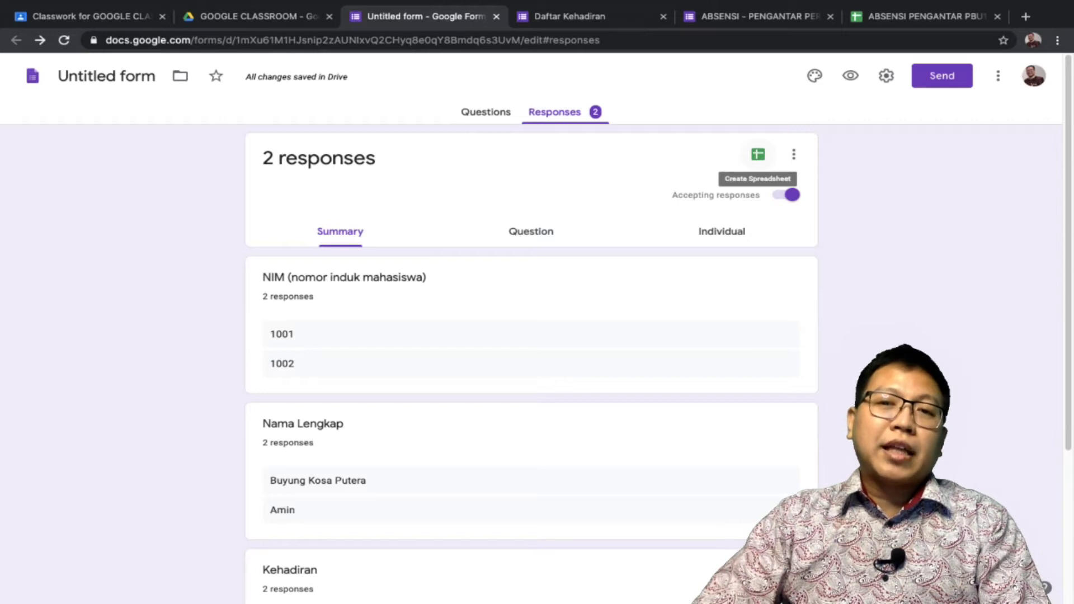
# Link the form responses to a new spreadsheet, Untitled form (Responses)
pyautogui.click(758, 155)
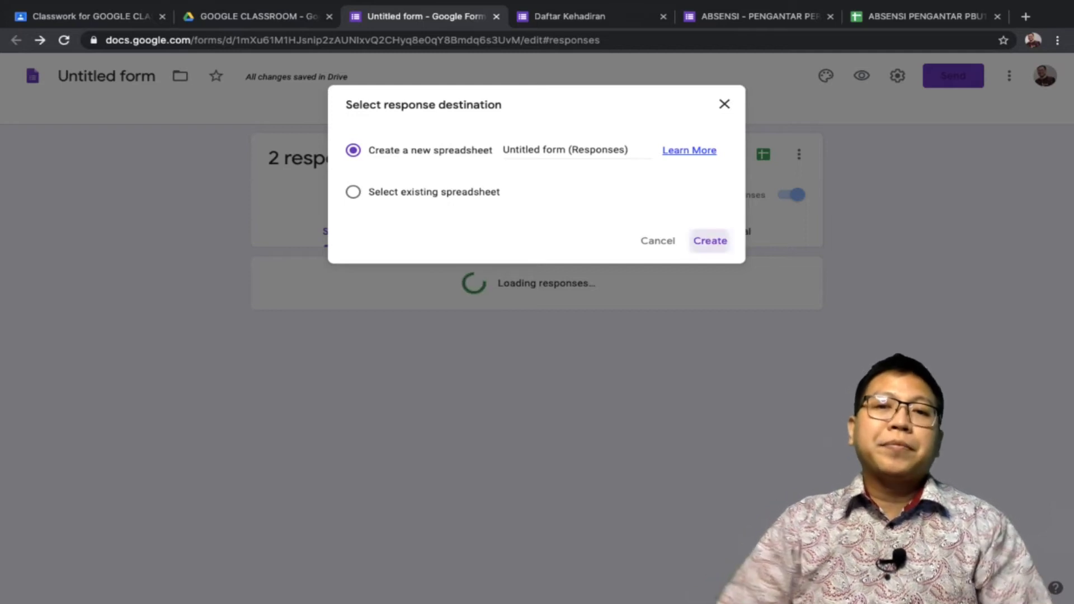
pyautogui.click(710, 240)
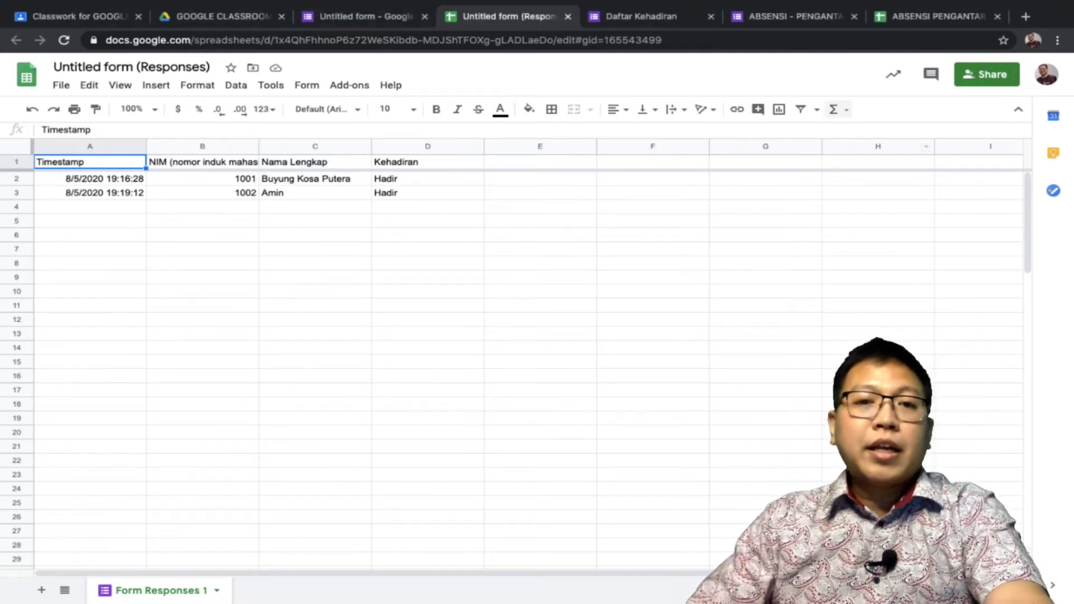
# Put the TANGGAL DAFTAR arrayformula in E1, showing timestamps as DD/MM/YYYY dates like 05/08/2020
pyautogui.click(540, 161)
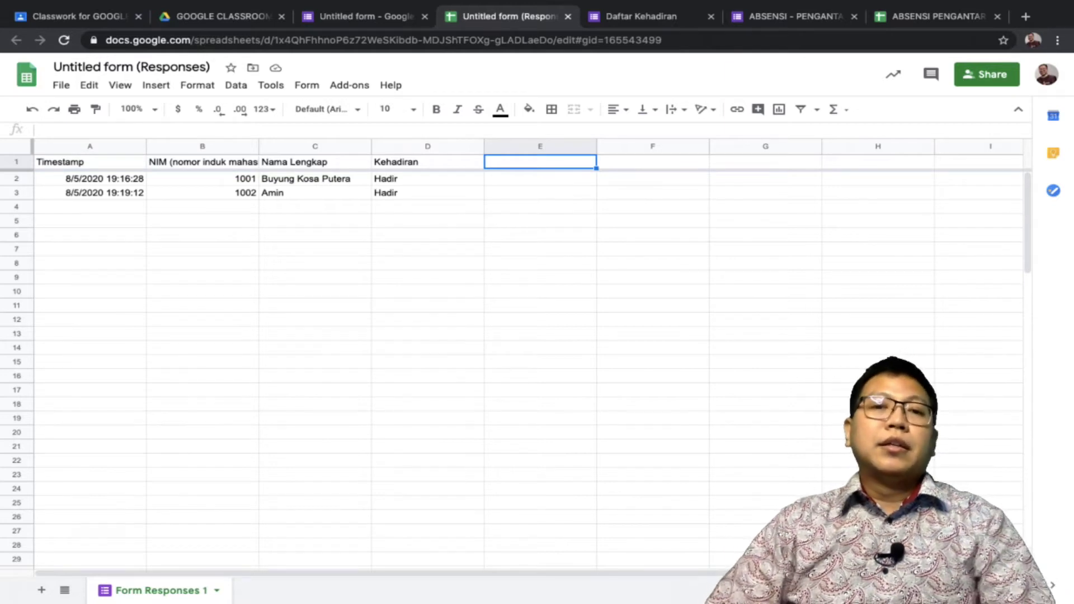
pyautogui.write('=arrayformula(if(row(A:A)=1,"TANGGAL DAFTAR",ARRAYFORMULA(IF((A:A)="","",TEXT(A:A,"DD/MM/YYYY")))))')
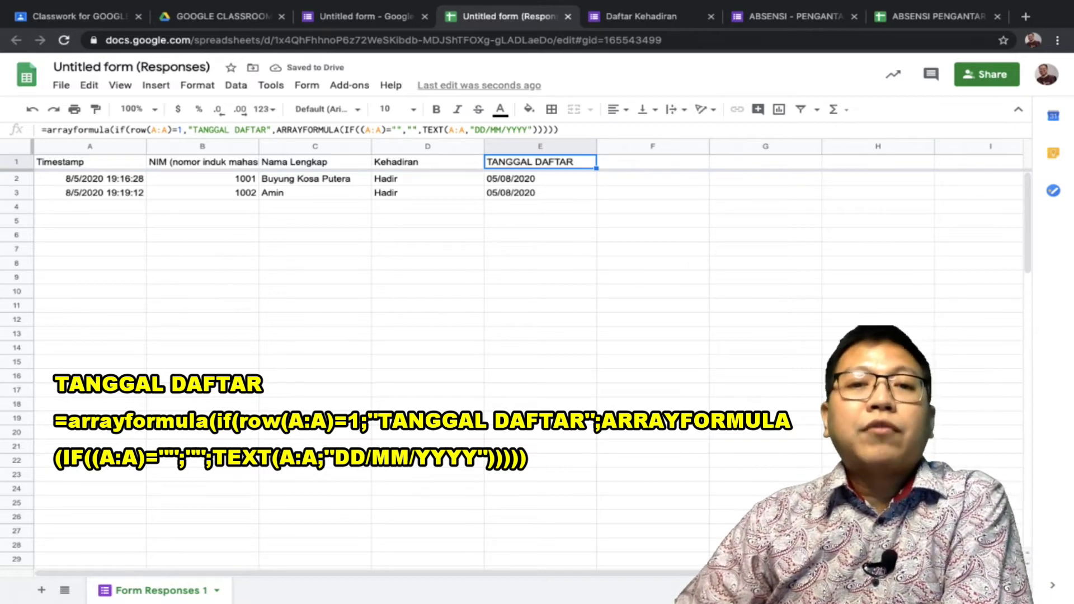
pyautogui.press('Return')
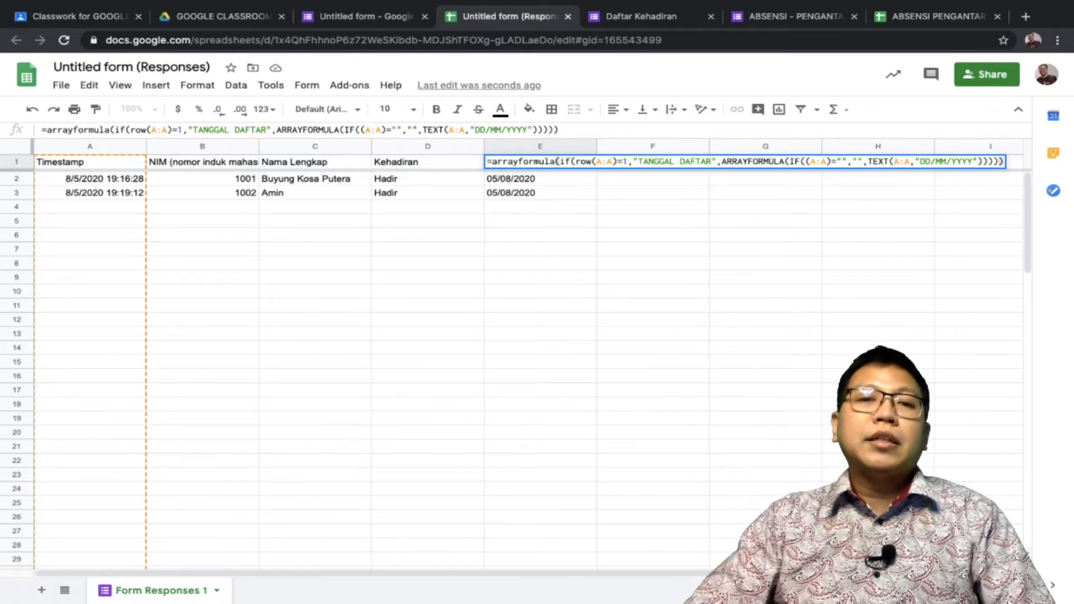
pyautogui.click(540, 206)
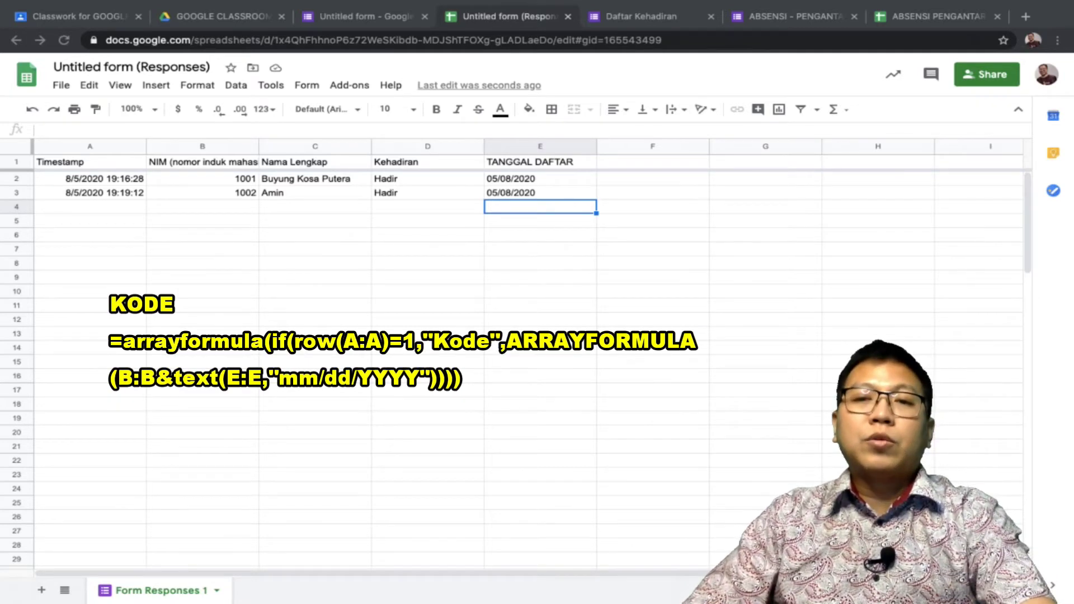
# Enter the Kode arrayformula in F1 joining NIM and date, giving 100105/08/2020 and 100205/08/2020
pyautogui.click(653, 162)
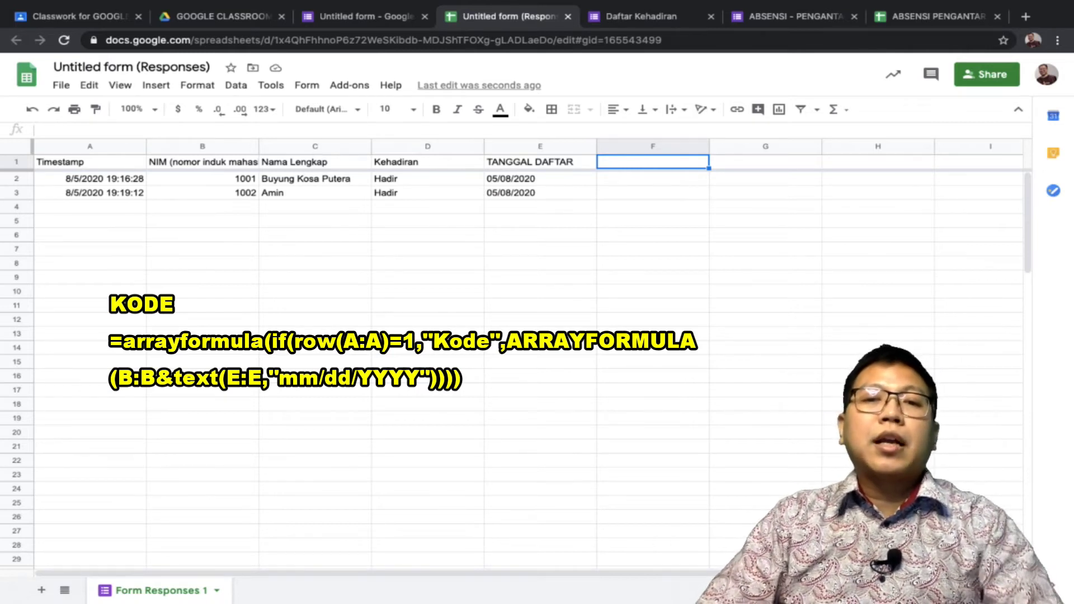
pyautogui.write('=arrayformula(if(row(A:A)=1,"Kode",ARRAYFORMULA(B:B&text(E:E,"mm/dd/YYYY"))))')
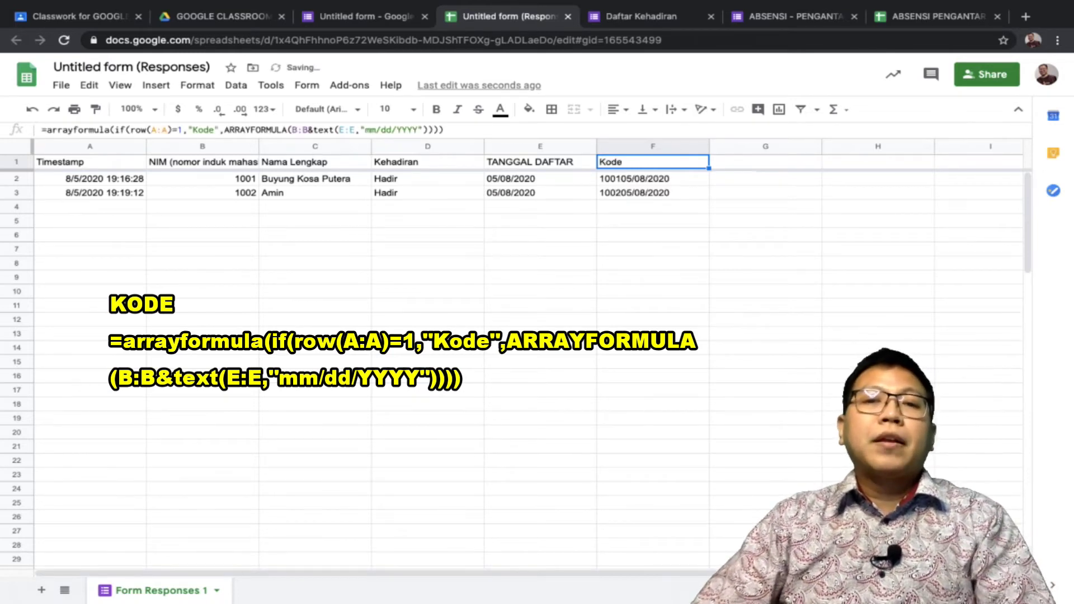
pyautogui.press('Return')
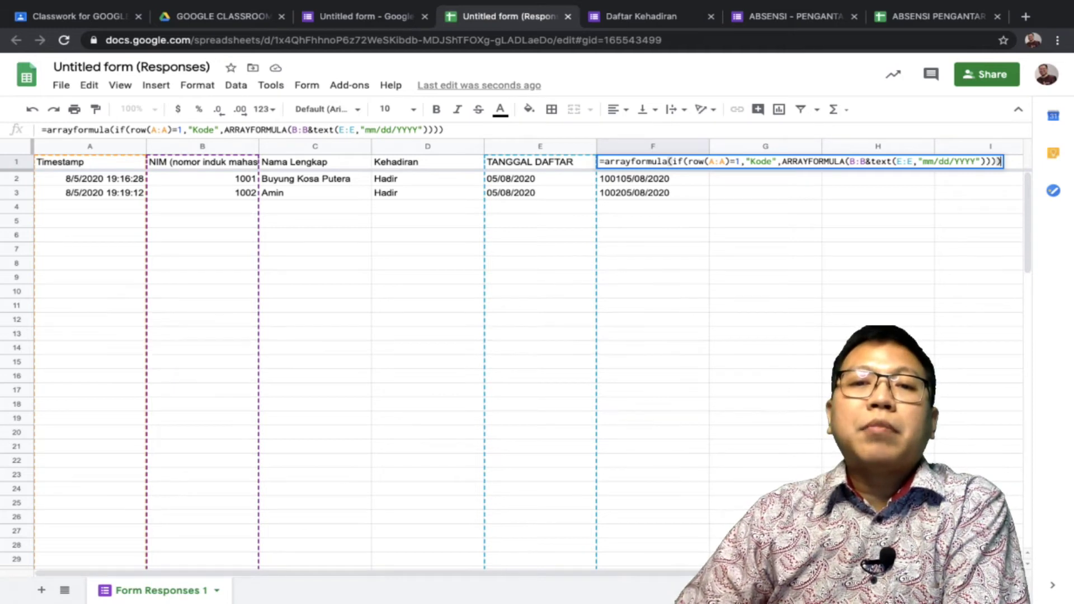
pyautogui.click(652, 207)
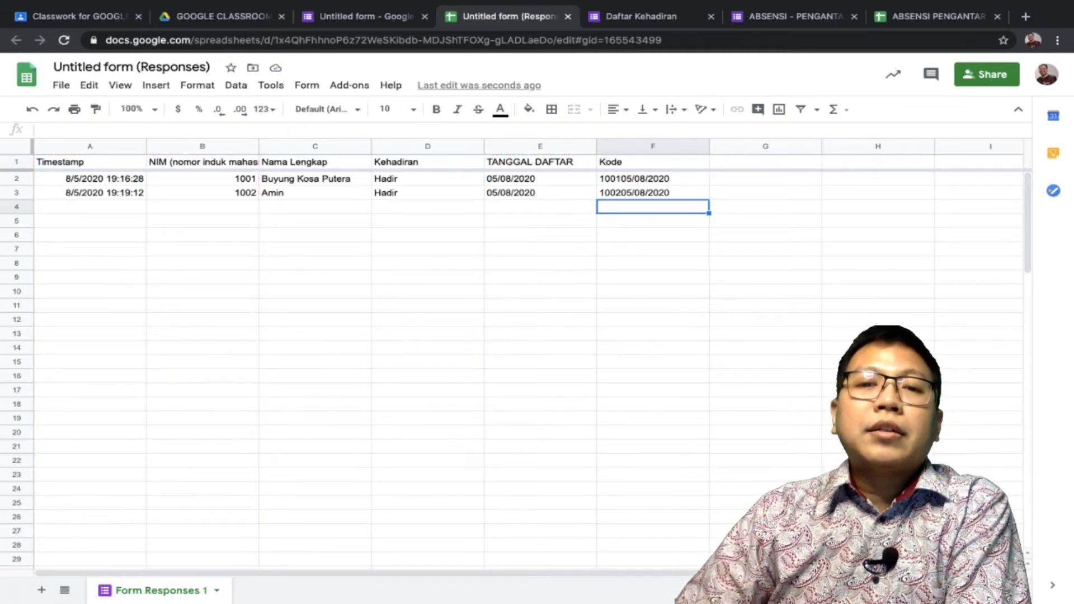
pyautogui.click(653, 179)
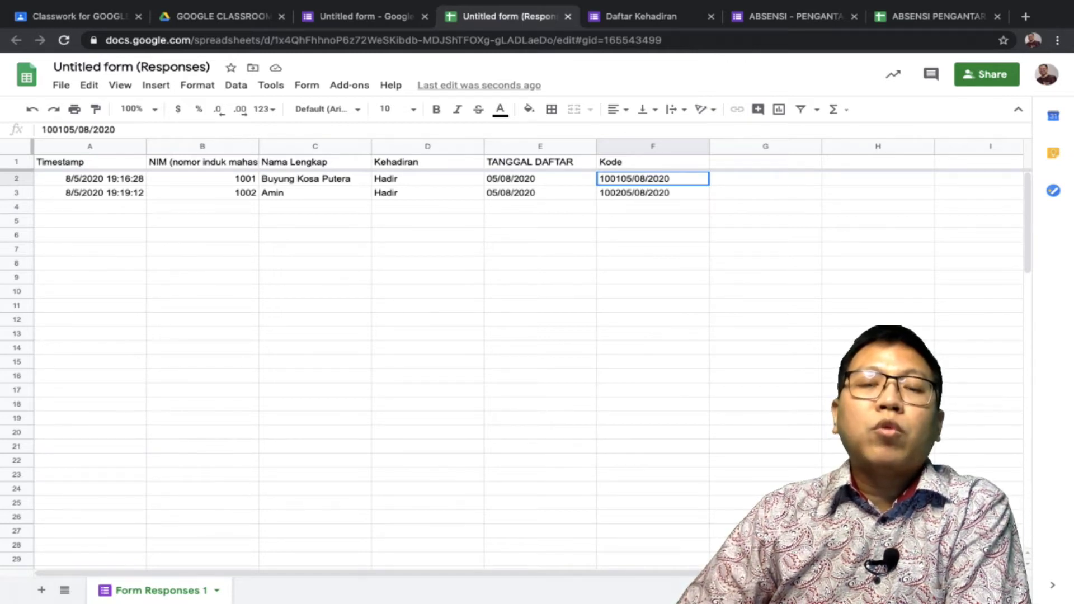
pyautogui.click(652, 235)
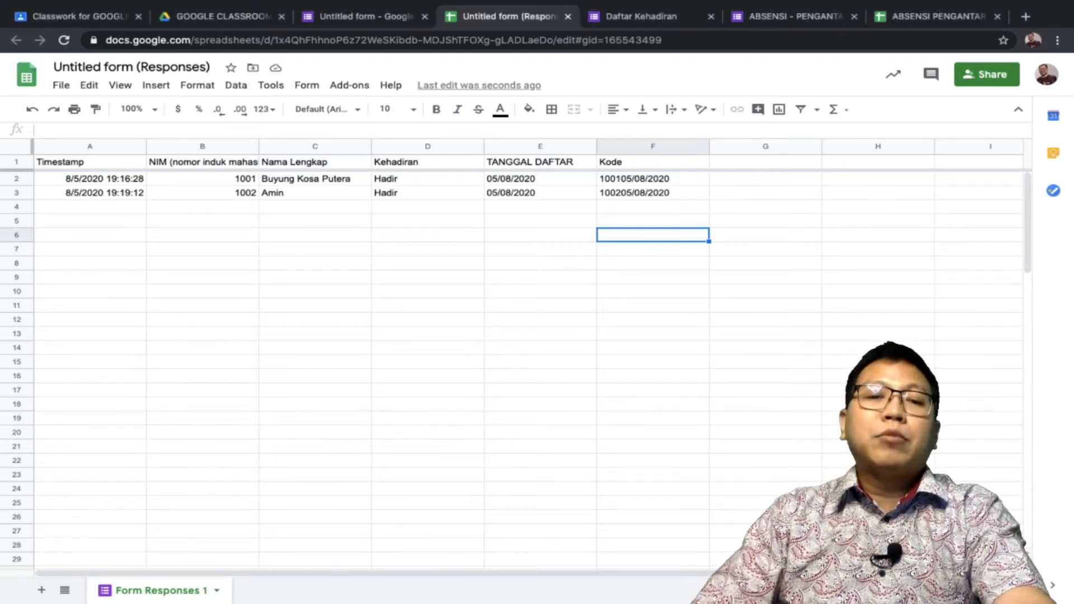
# Enter the Kehadiran arrayformula in G1 copying column D, showing Hadir for both responses
pyautogui.click(765, 161)
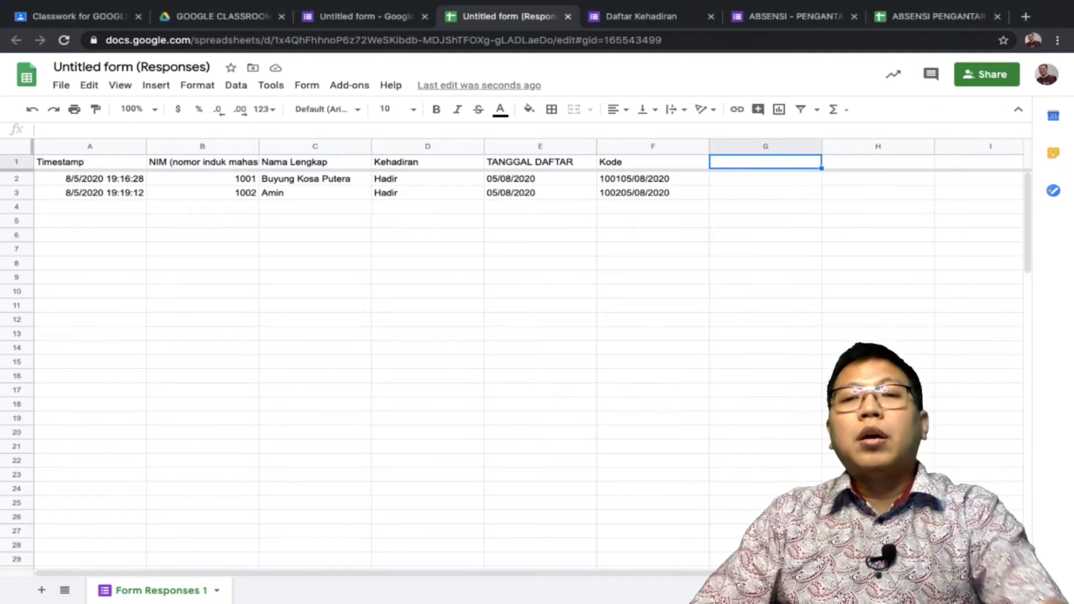
pyautogui.write('=arrayformula(if(row(A:A)=1,"Kehadiran",D:D))')
pyautogui.press('Return')
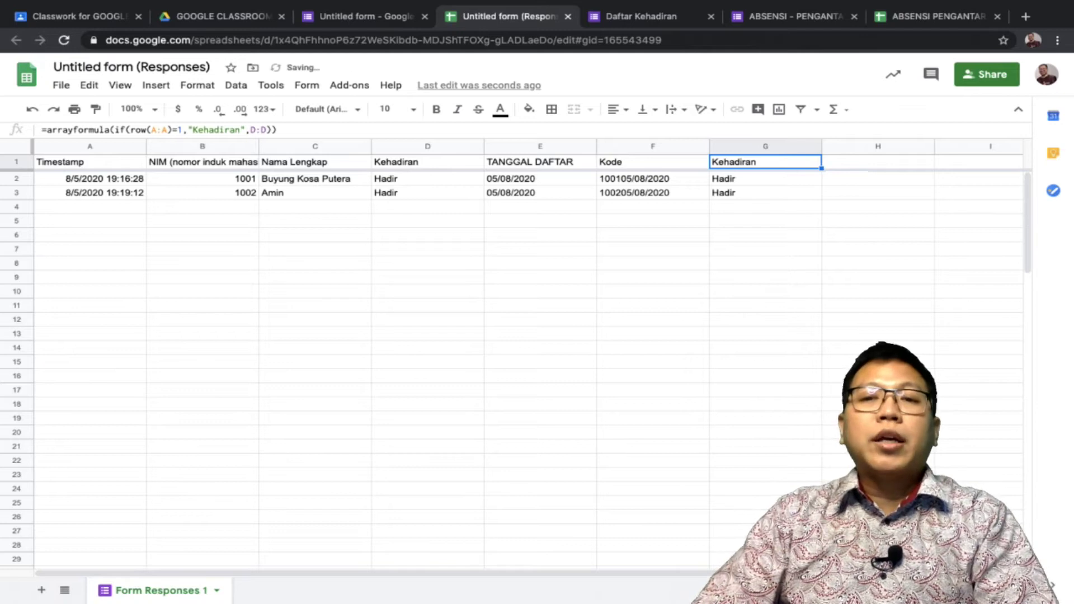
pyautogui.press('Return')
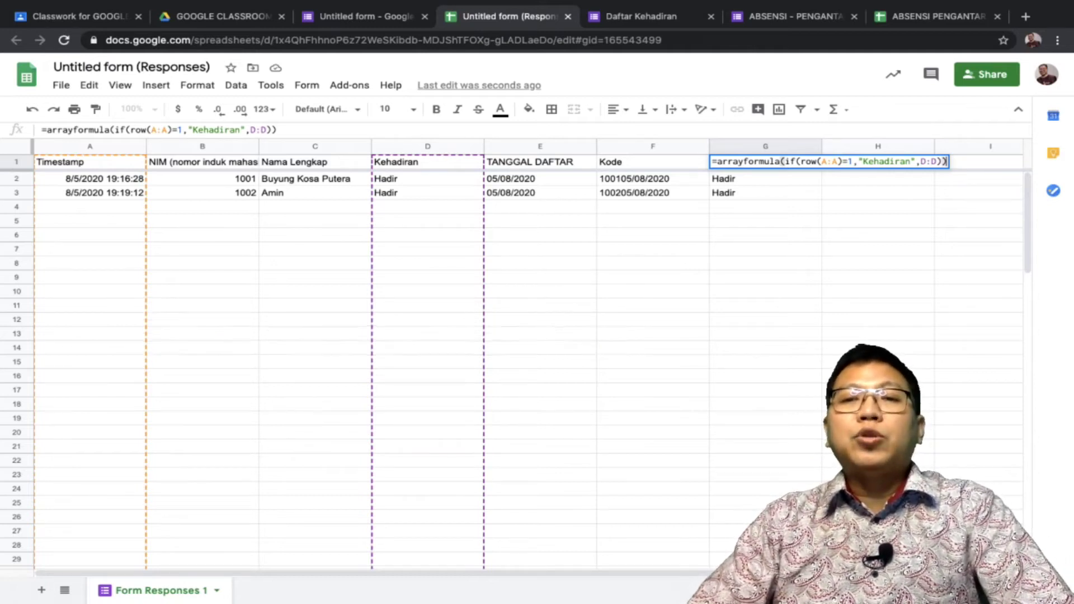
pyautogui.click(765, 235)
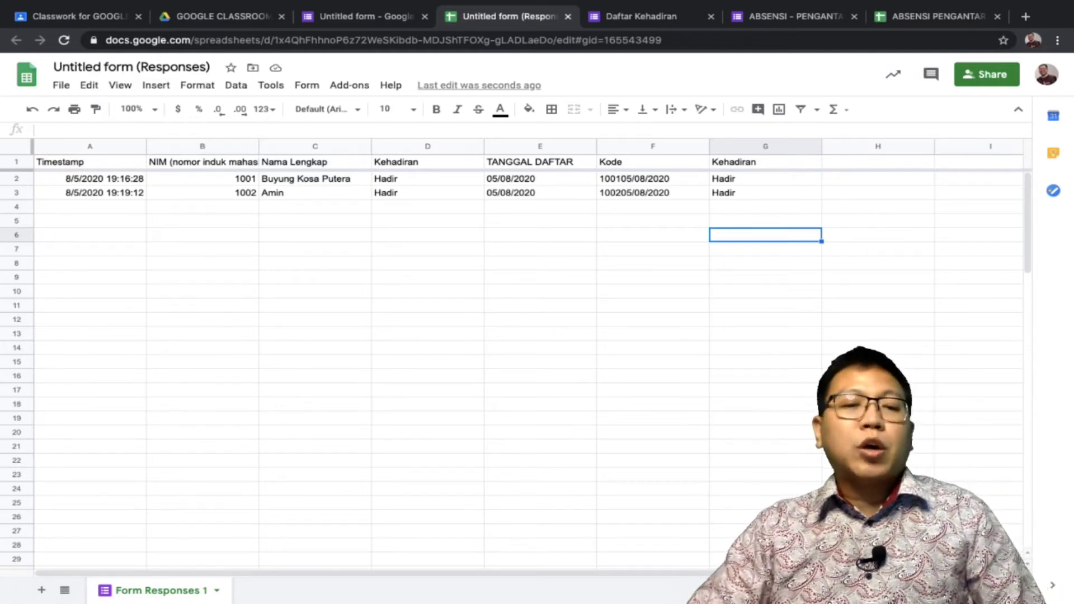
# Rename Form Responses 1 to RESPON and add a blank Sheet2
pyautogui.click(216, 590)
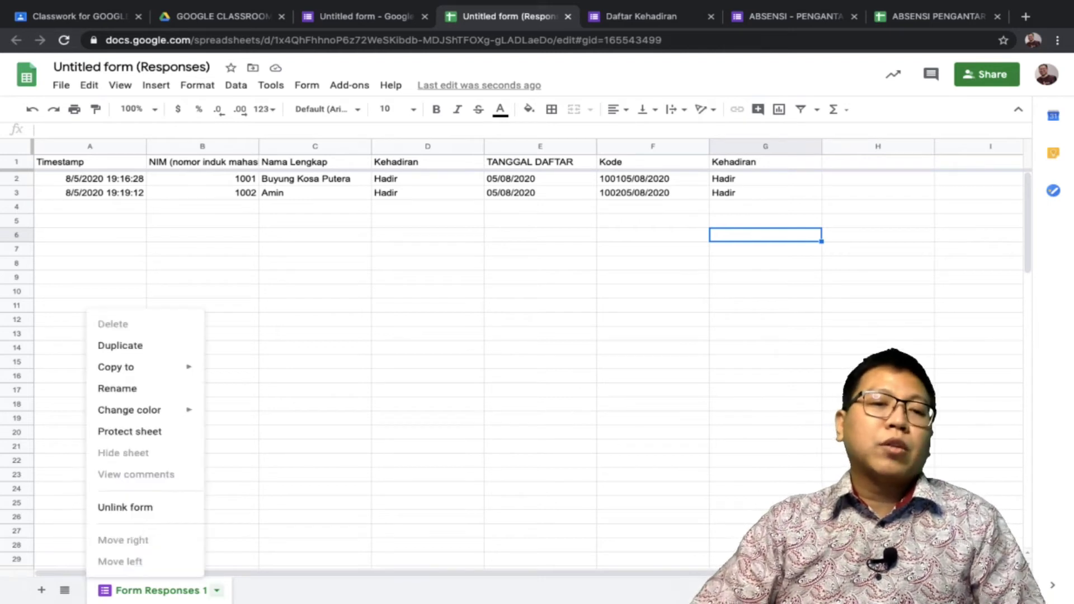
pyautogui.click(117, 388)
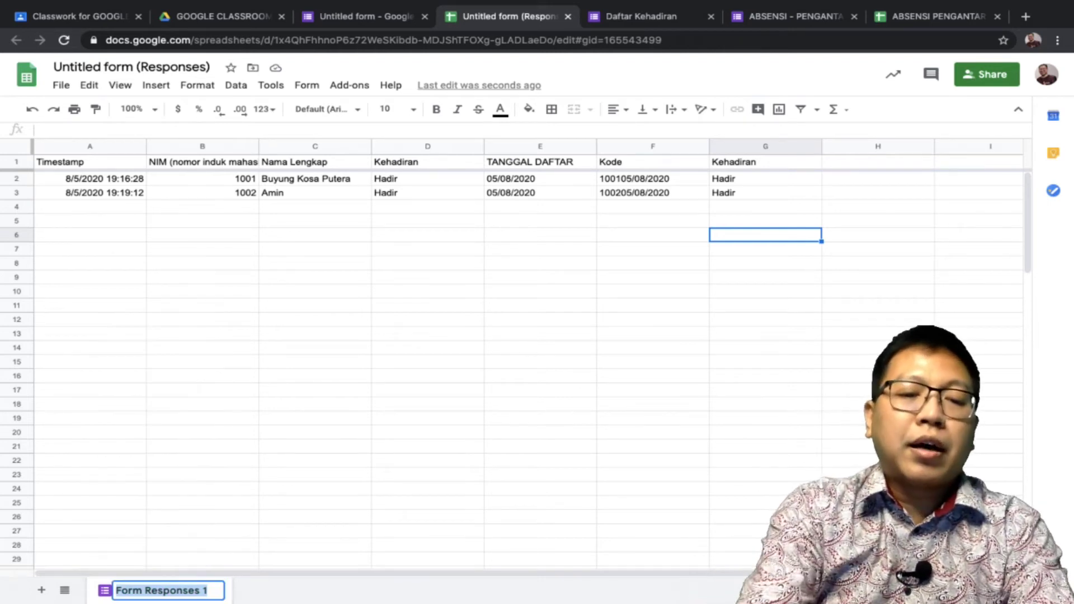
pyautogui.write('RESPON')
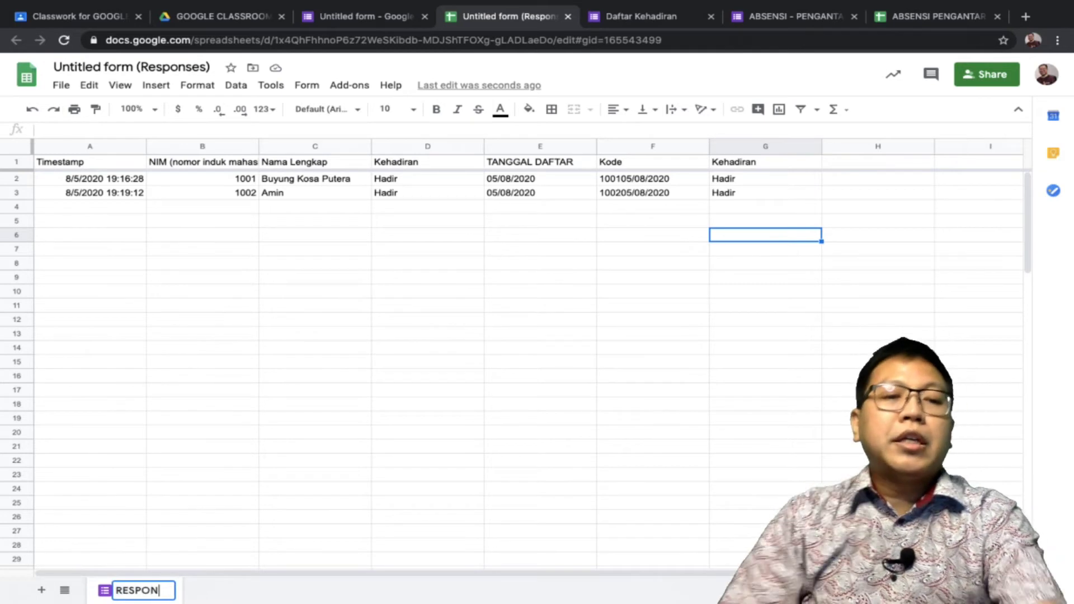
pyautogui.press('Return')
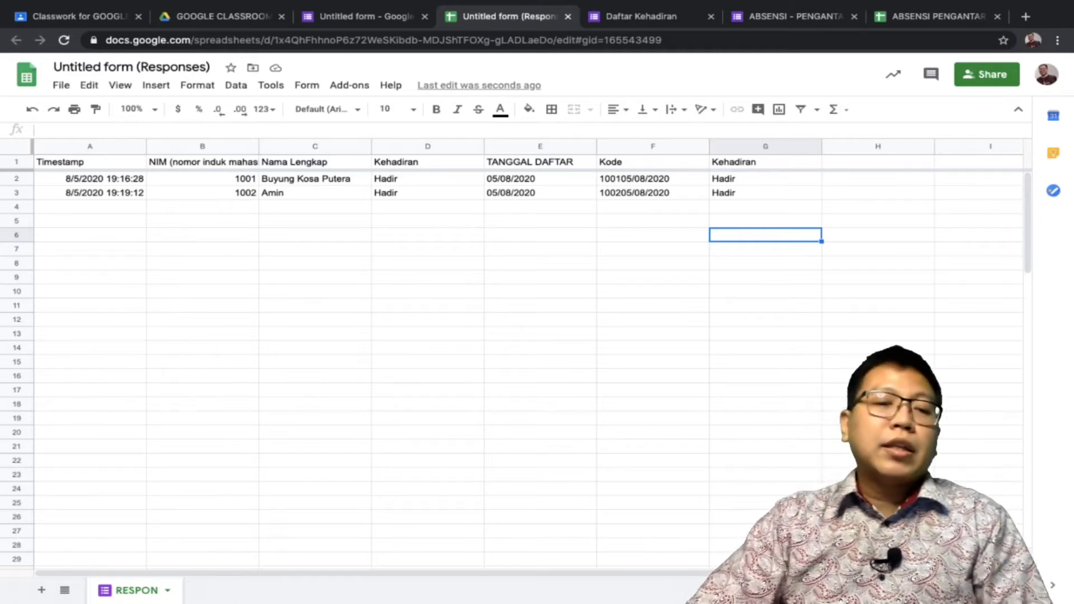
pyautogui.click(42, 590)
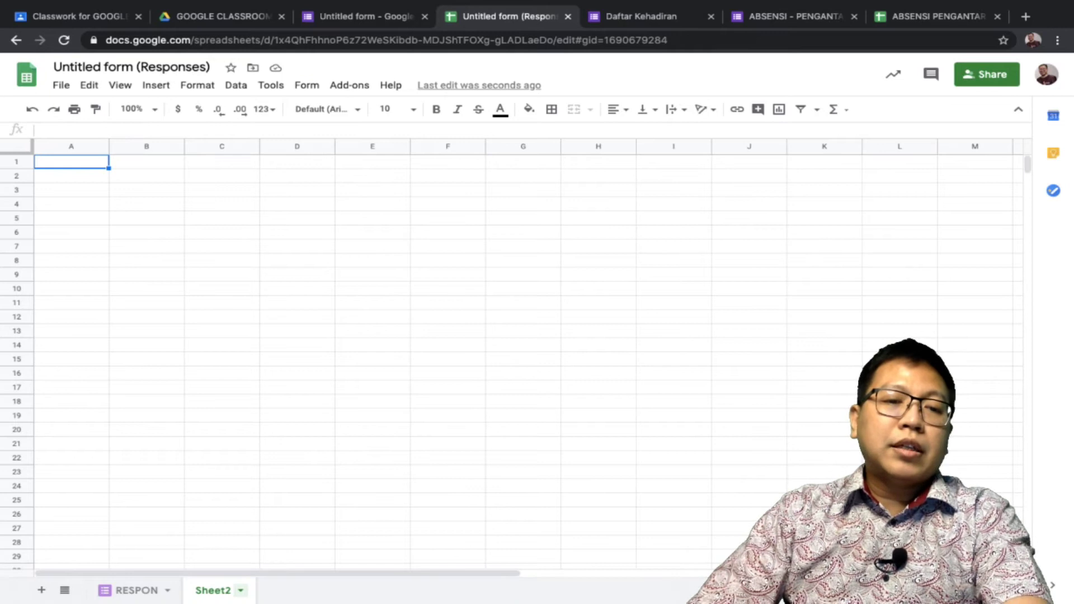
# Rename Sheet2 to REKAP, then select the whole ABSENSI PENGANTAR PBU1 attendance sheet
pyautogui.click(241, 590)
pyautogui.click(214, 421)
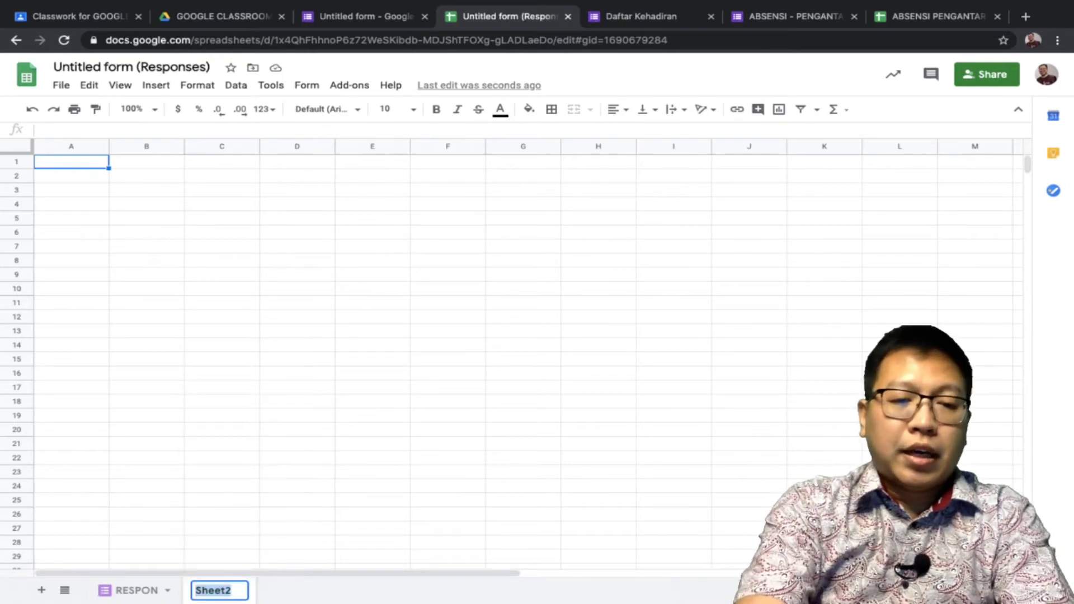
pyautogui.write('REKAP')
pyautogui.press('Return')
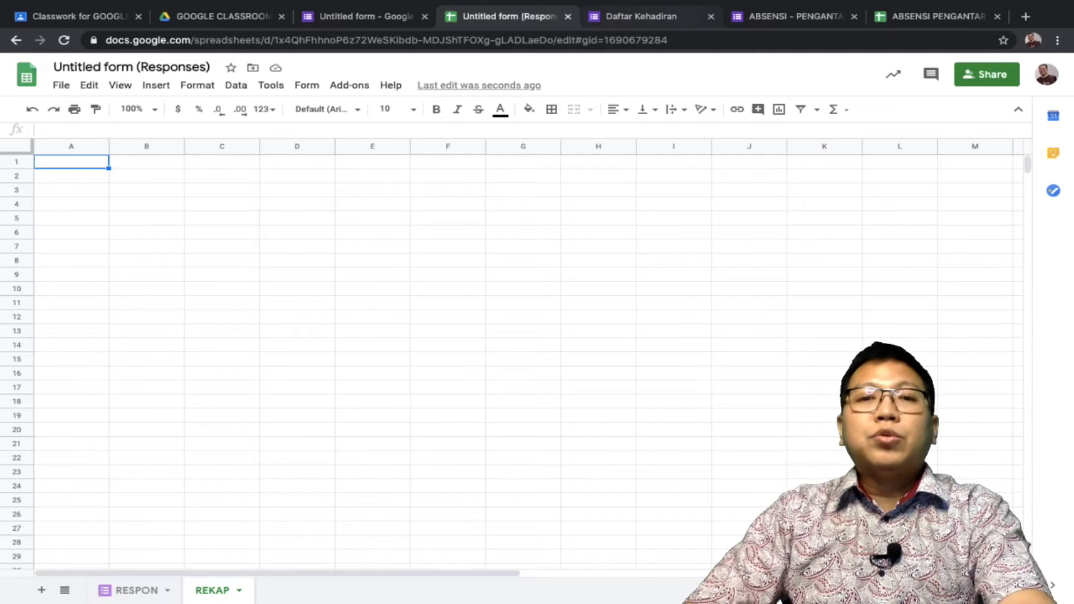
pyautogui.hotkey('ctrl', '9')
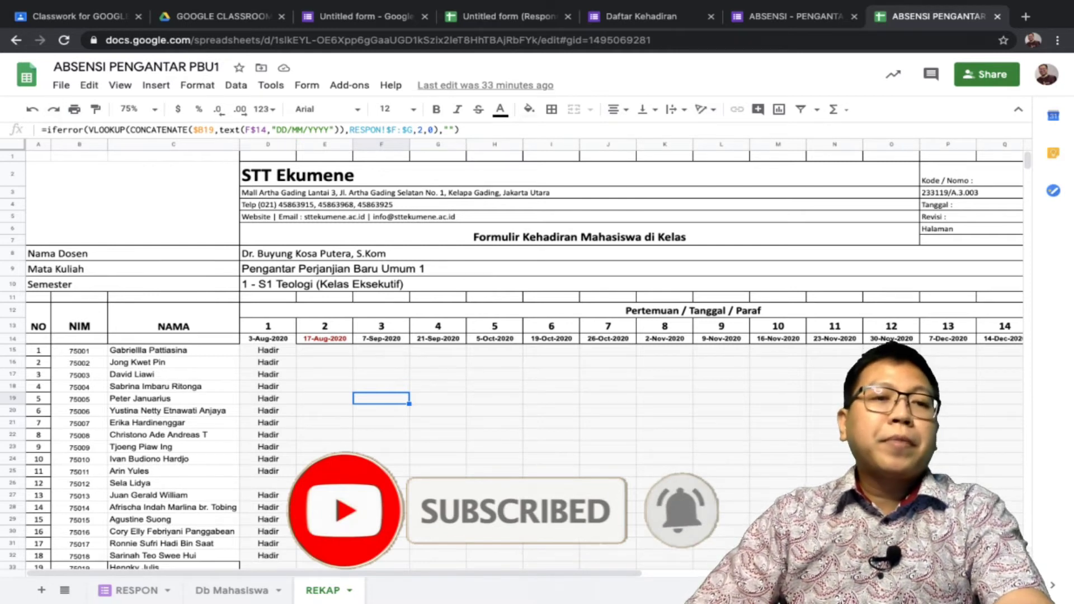
pyautogui.hotkey('ctrl', 'a')
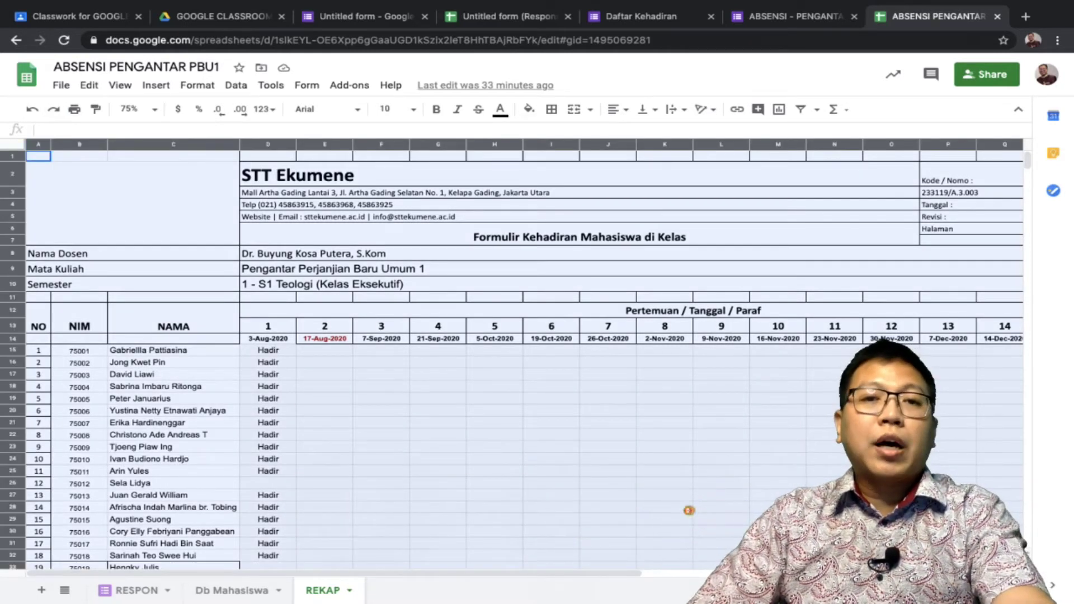
# Paste the copied attendance form into REKAP and add a blank Sheet3
pyautogui.click(506, 16)
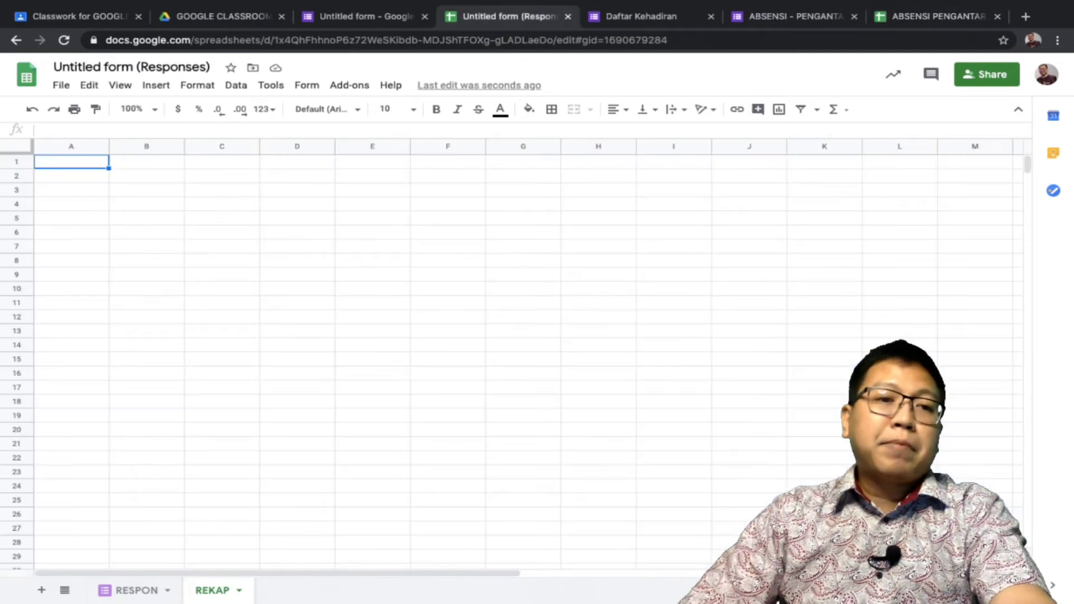
pyautogui.hotkey('ctrl', 'v')
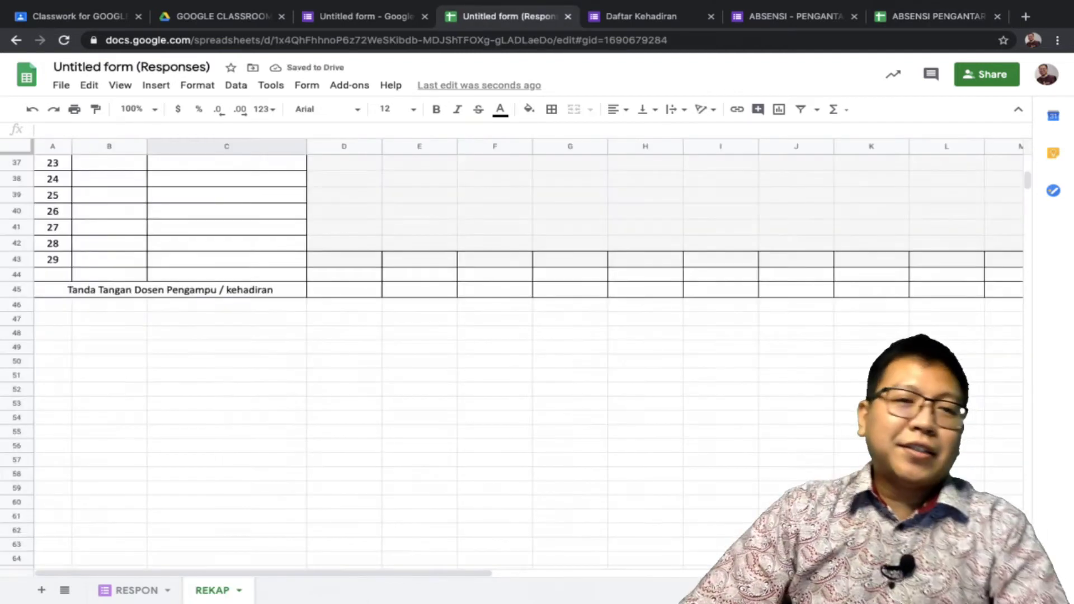
pyautogui.scroll(5, 504, 358)
pyautogui.click(227, 386)
pyautogui.scroll(1, 511, 363)
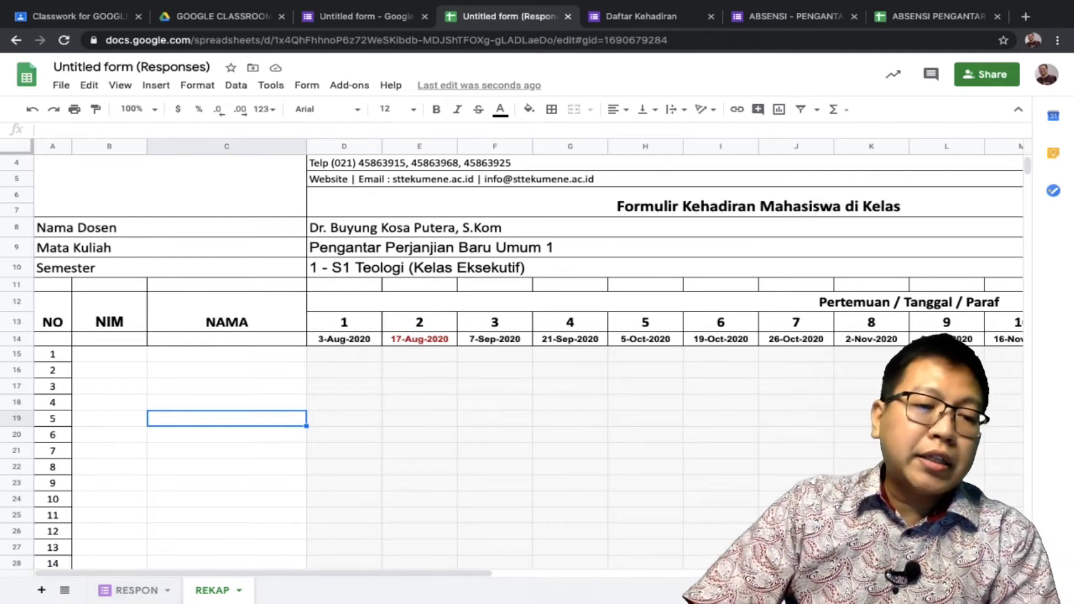
pyautogui.click(42, 589)
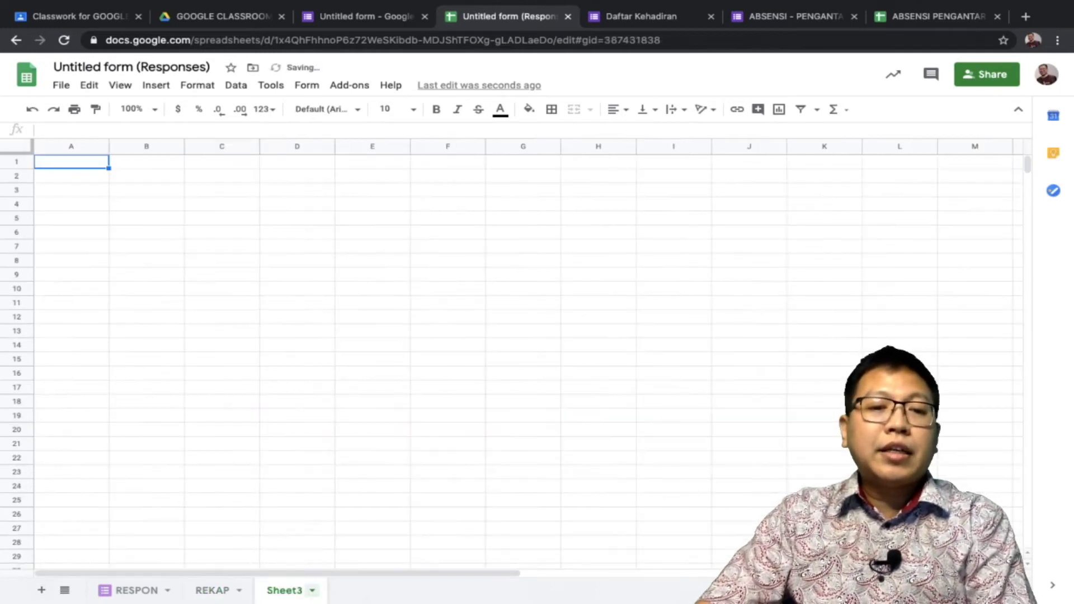
# Rename Sheet3 to DBMAHASISWA
pyautogui.rightClick(284, 590)
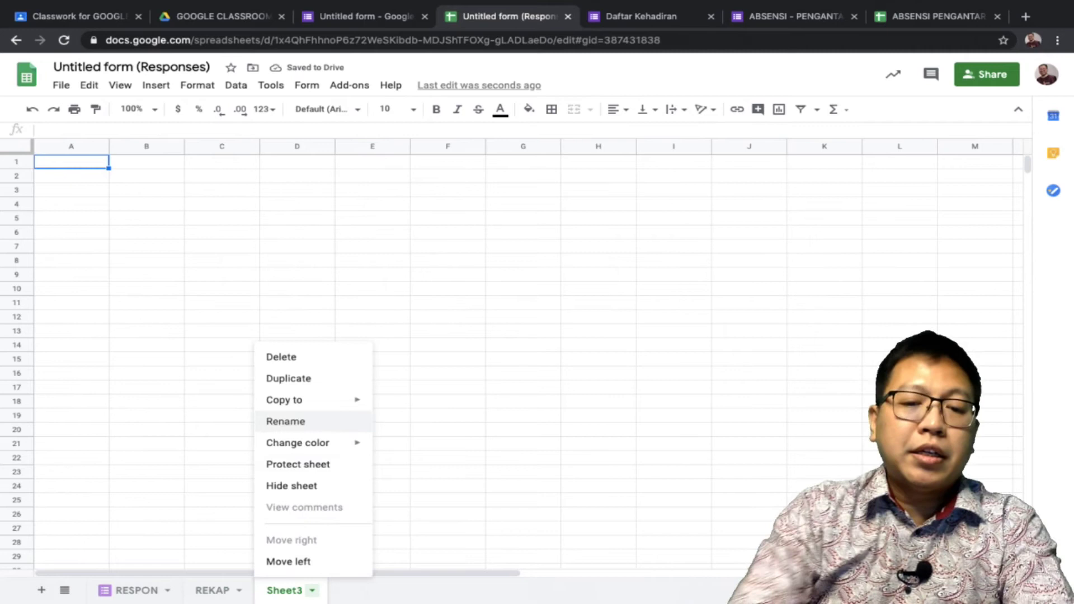
pyautogui.click(291, 421)
pyautogui.write('DB')
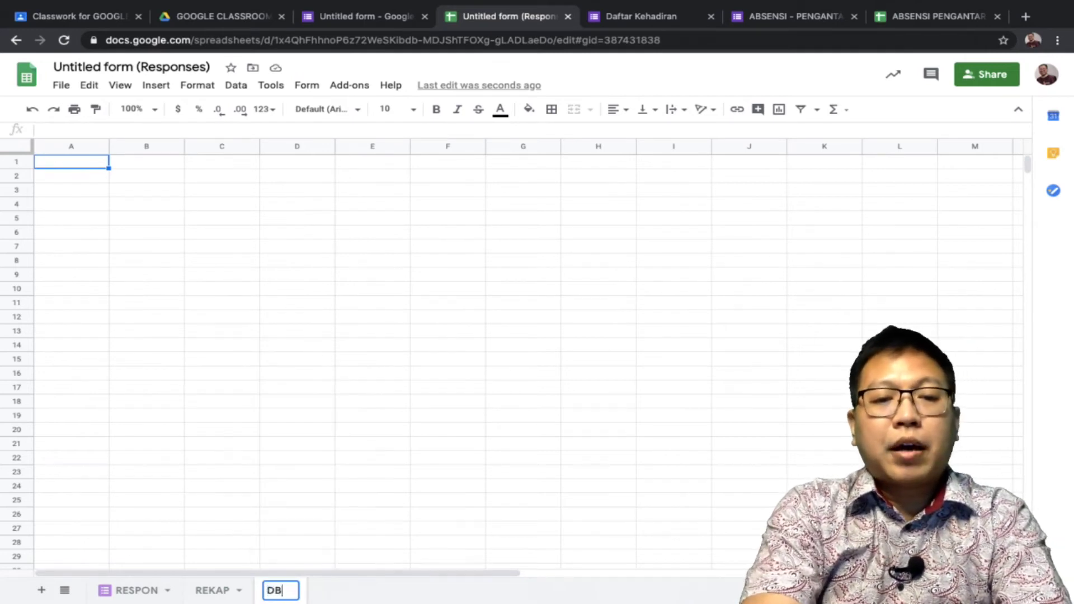
pyautogui.write('MAHASISWA')
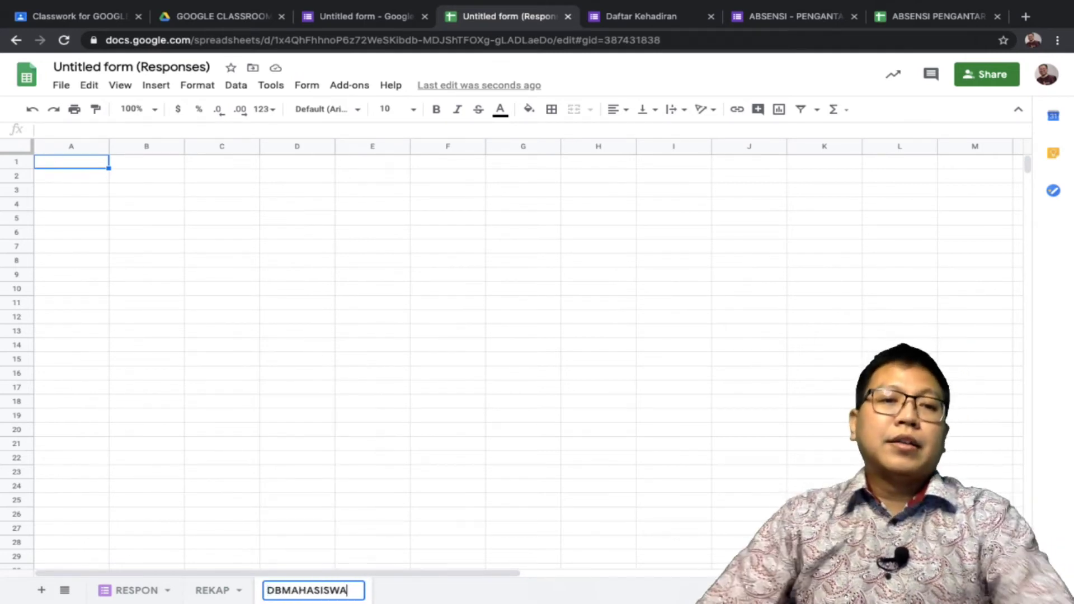
pyautogui.press('Return')
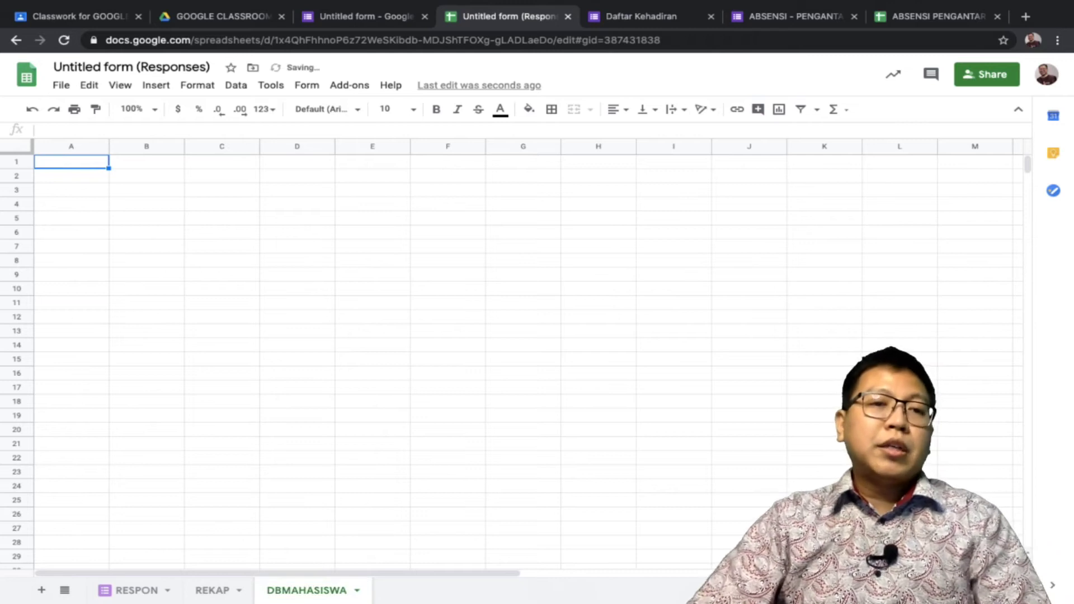
pyautogui.click(71, 176)
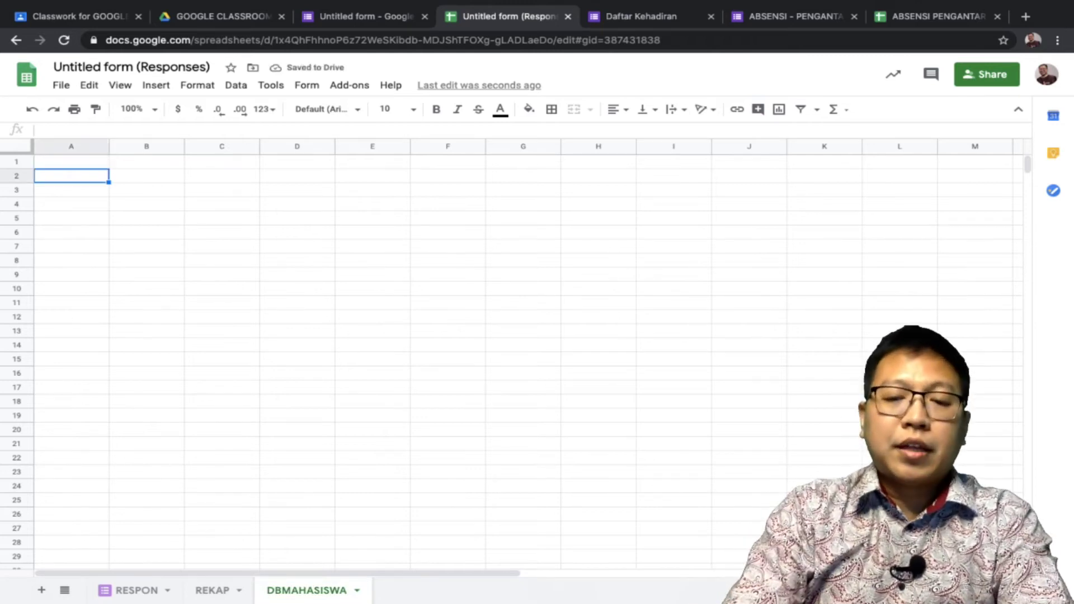
pyautogui.click(71, 161)
pyautogui.write('100')
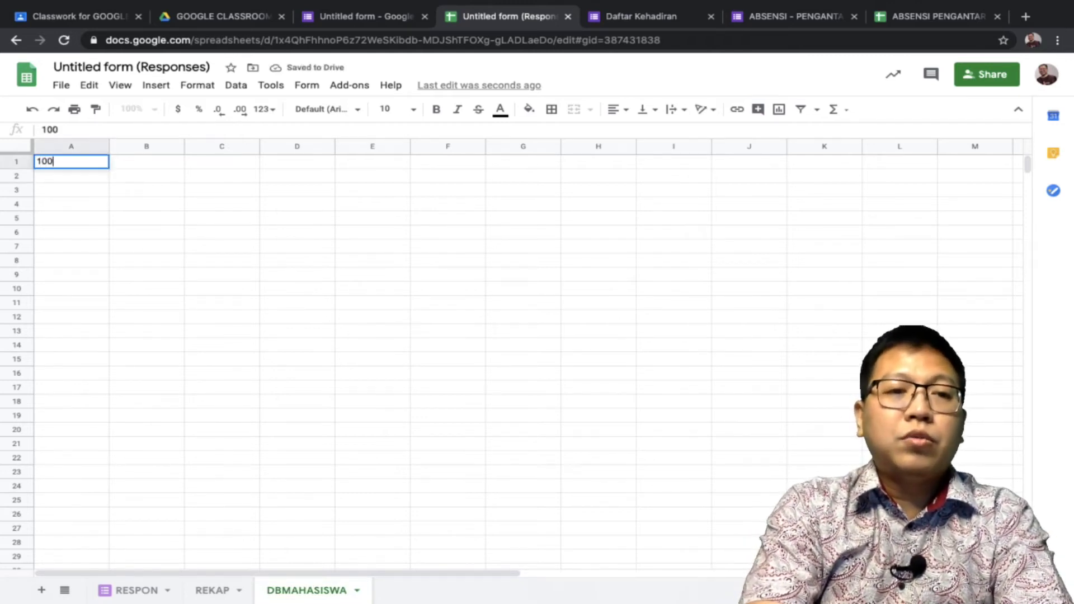
pyautogui.write('1')
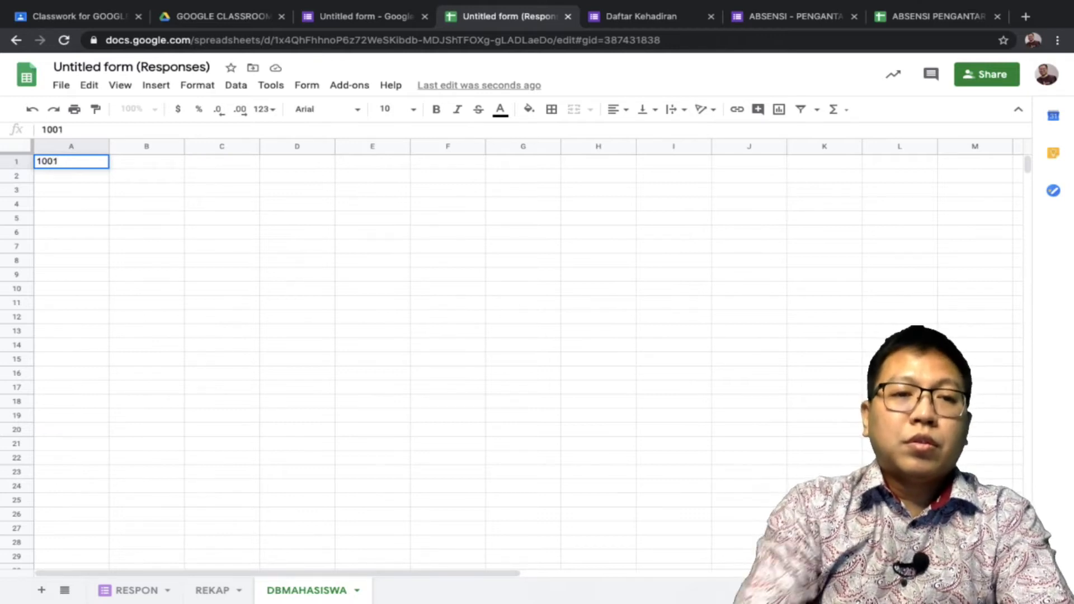
pyautogui.press('Return')
pyautogui.click(71, 161)
pyautogui.click(146, 162)
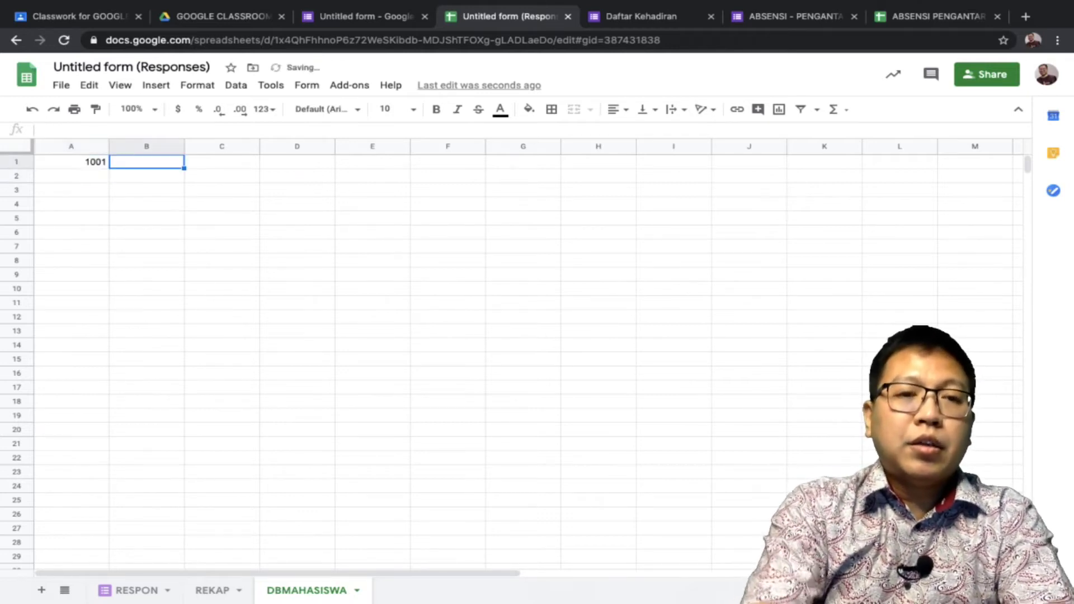
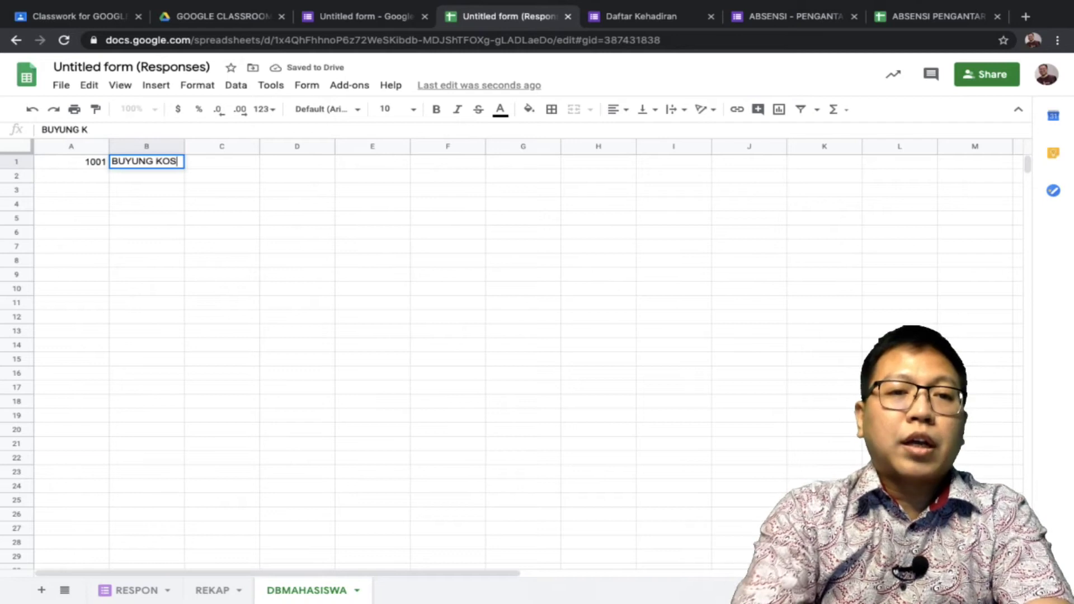
pyautogui.press('Return')
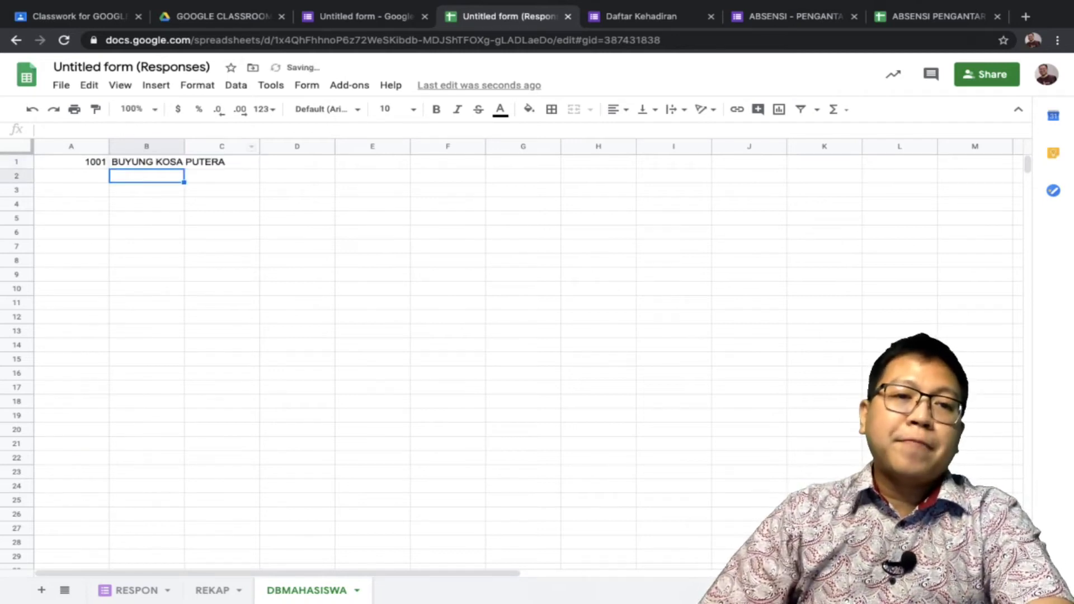
pyautogui.click(222, 146)
pyautogui.moveTo(221, 145); pyautogui.dragTo(267, 146)
pyautogui.click(71, 176)
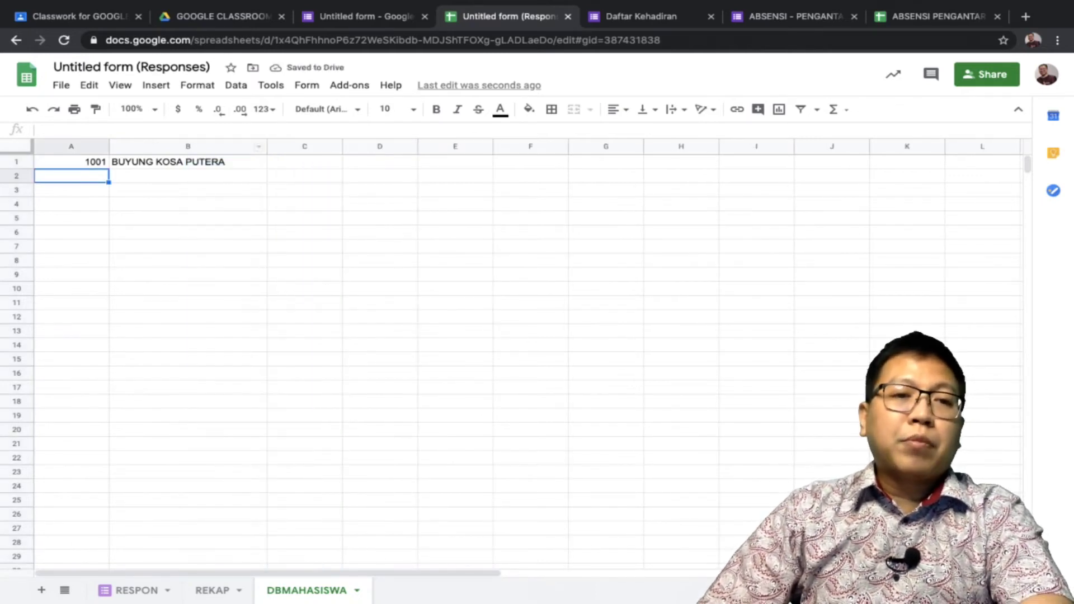
pyautogui.click(188, 162)
pyautogui.click(72, 161)
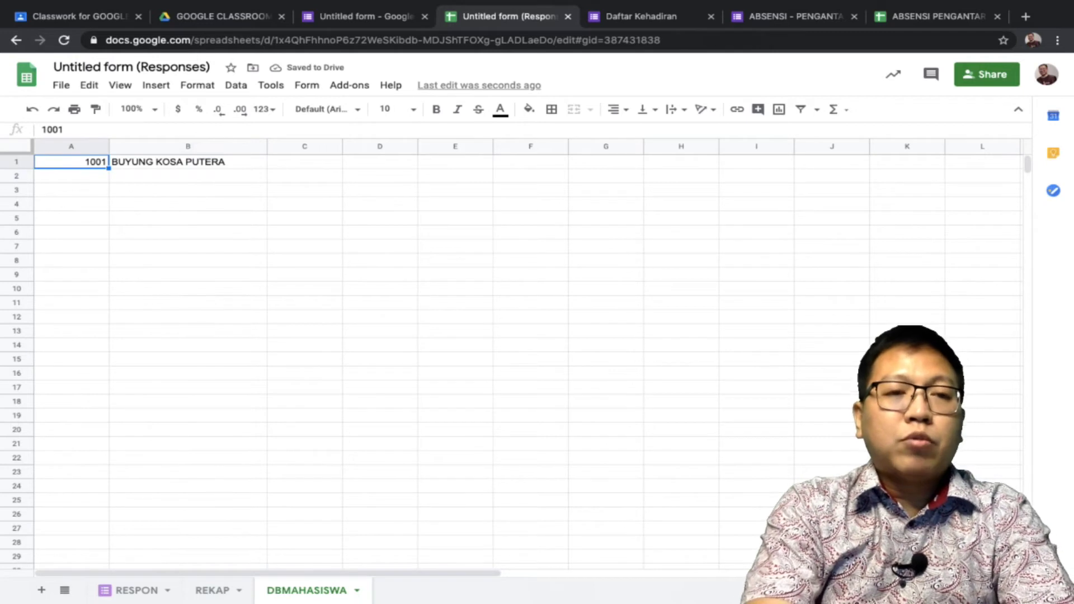
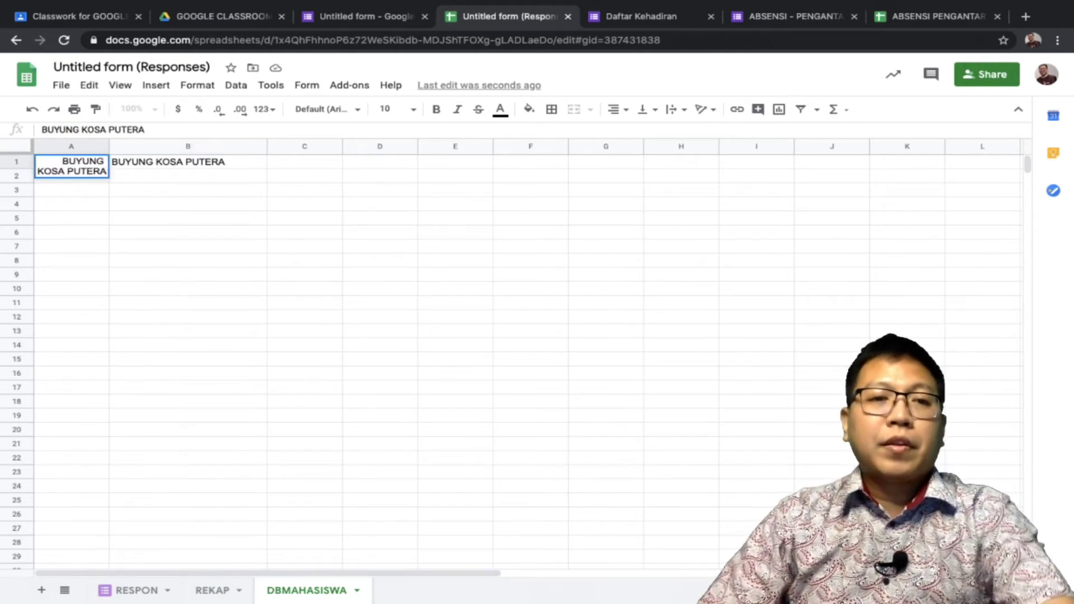
pyautogui.press('Return')
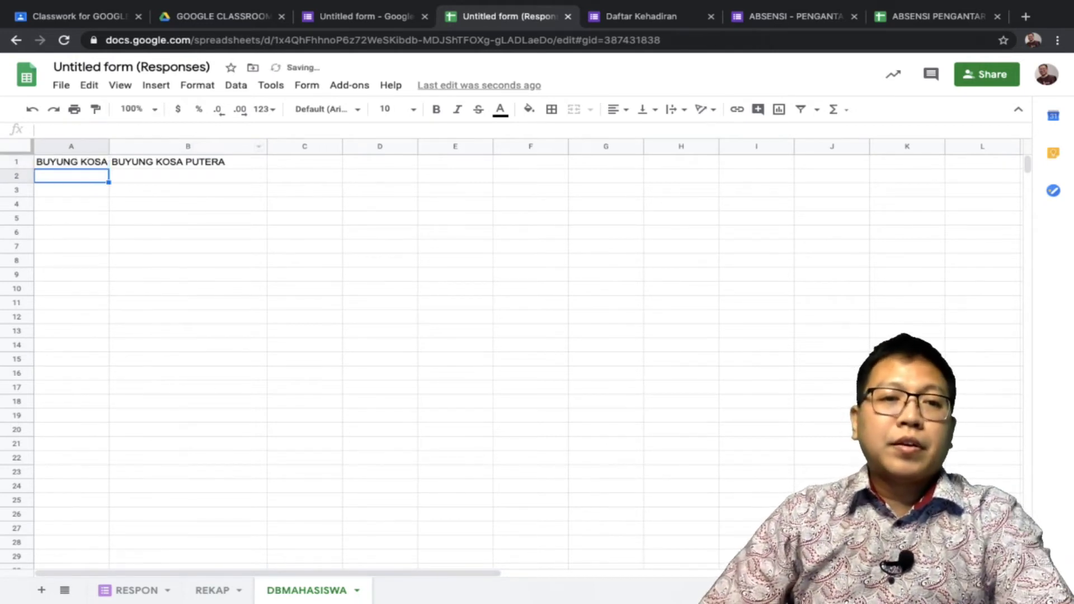
pyautogui.moveTo(108, 146); pyautogui.dragTo(152, 146)
# Replace B1 with ID 1001, narrow column B and centre-align it
pyautogui.click(213, 162)
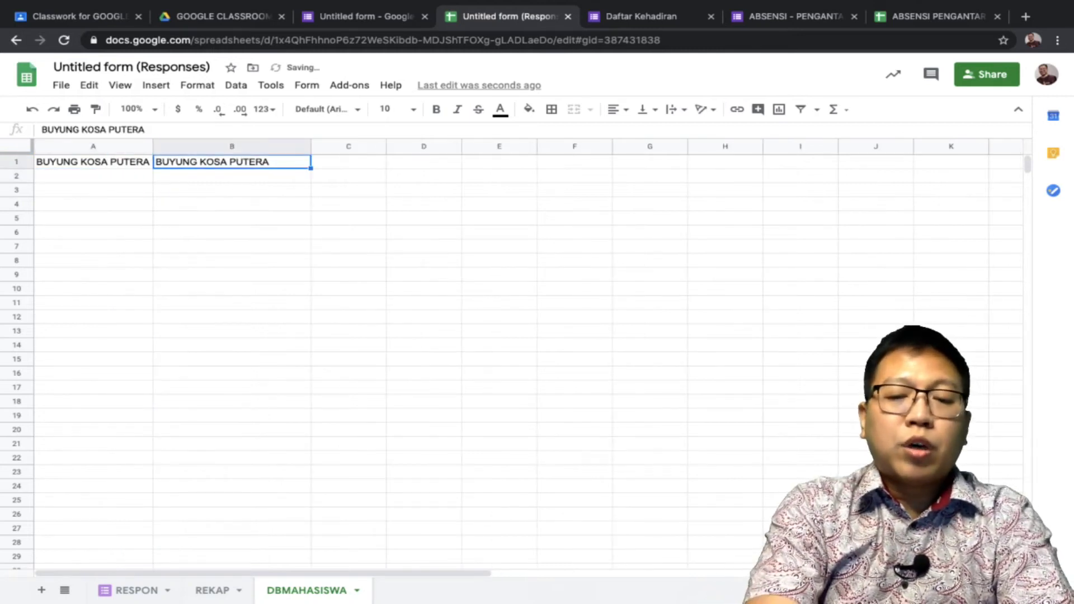
pyautogui.press('BackSpace')
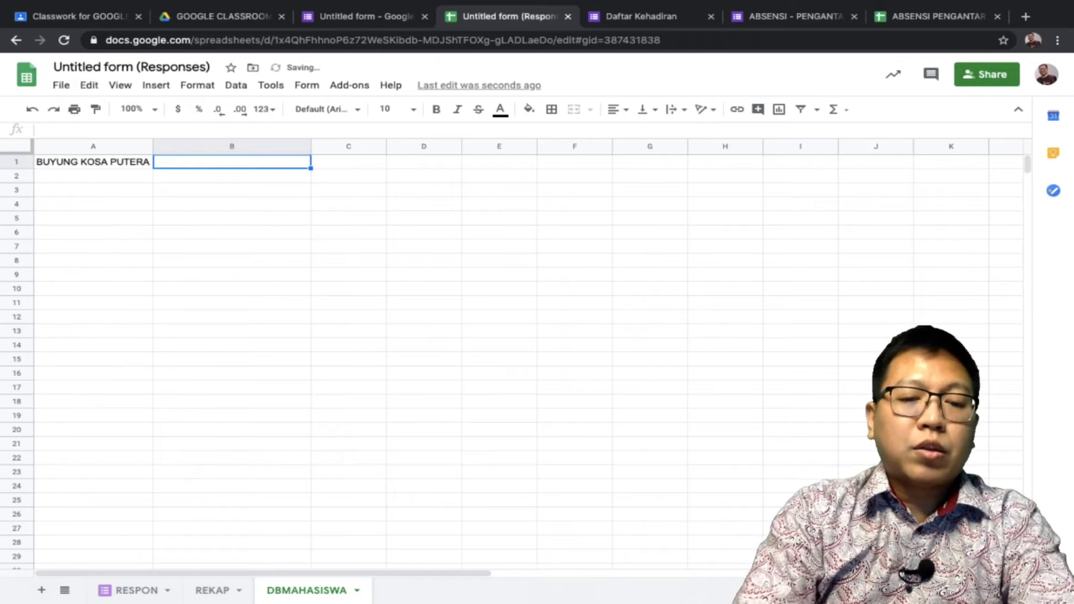
pyautogui.write('1001')
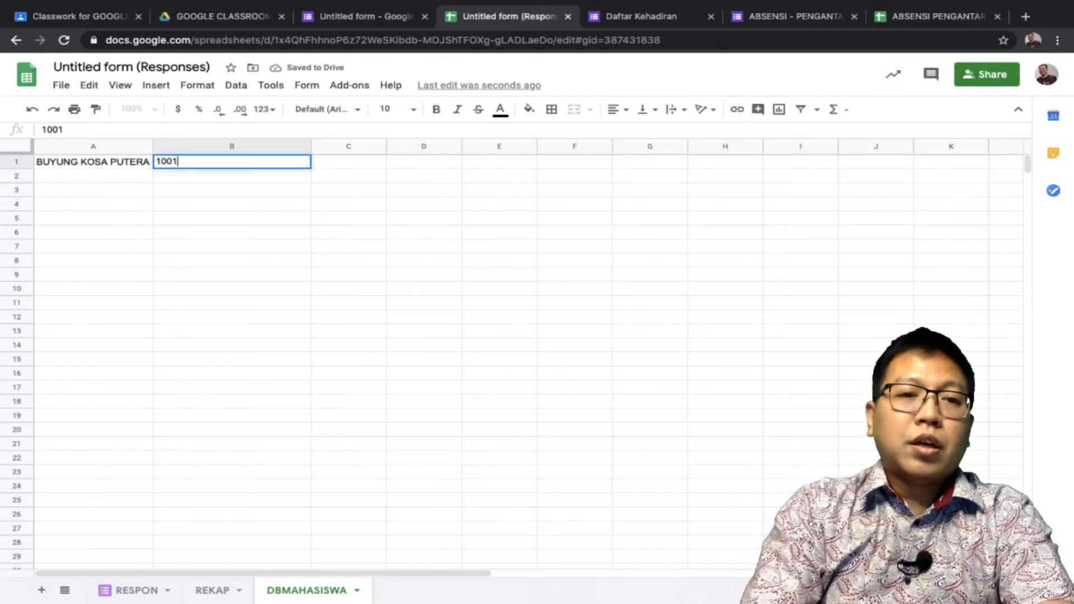
pyautogui.press('Return')
pyautogui.click(92, 176)
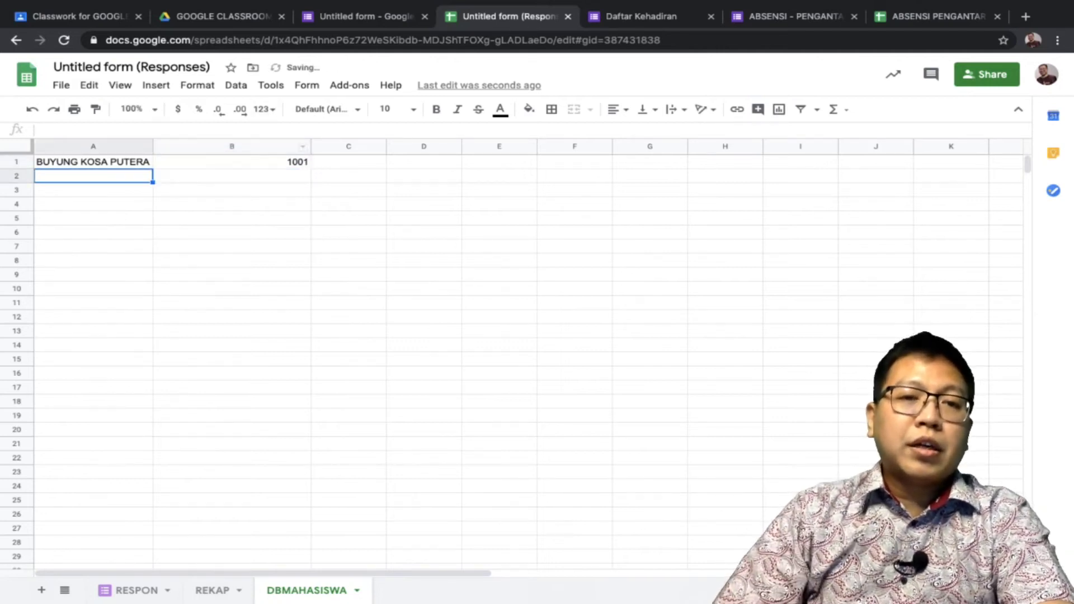
pyautogui.moveTo(309, 146); pyautogui.dragTo(246, 146)
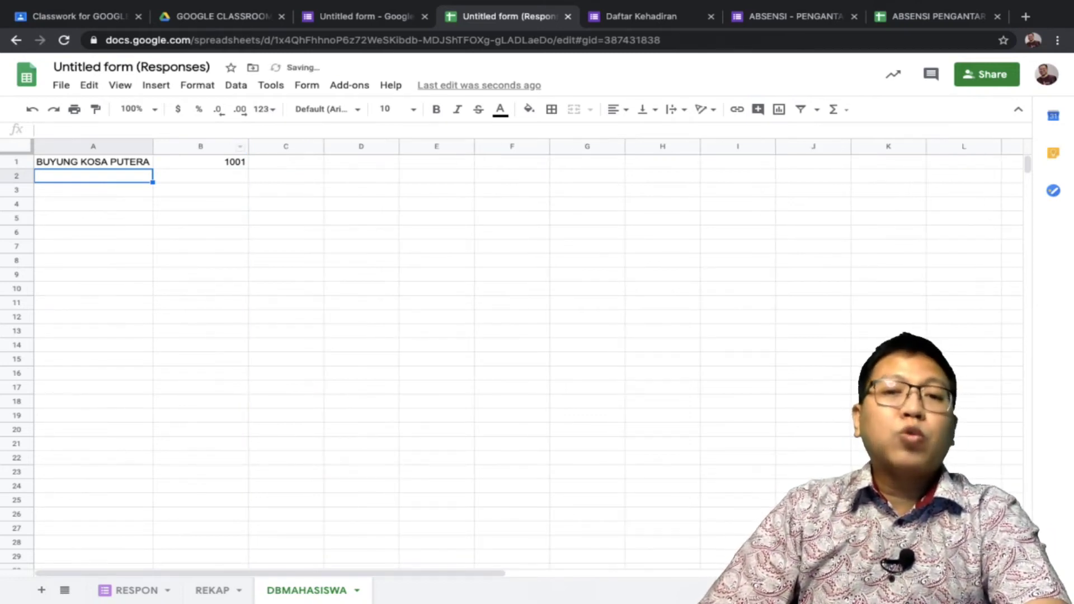
pyautogui.click(229, 147)
pyautogui.click(618, 109)
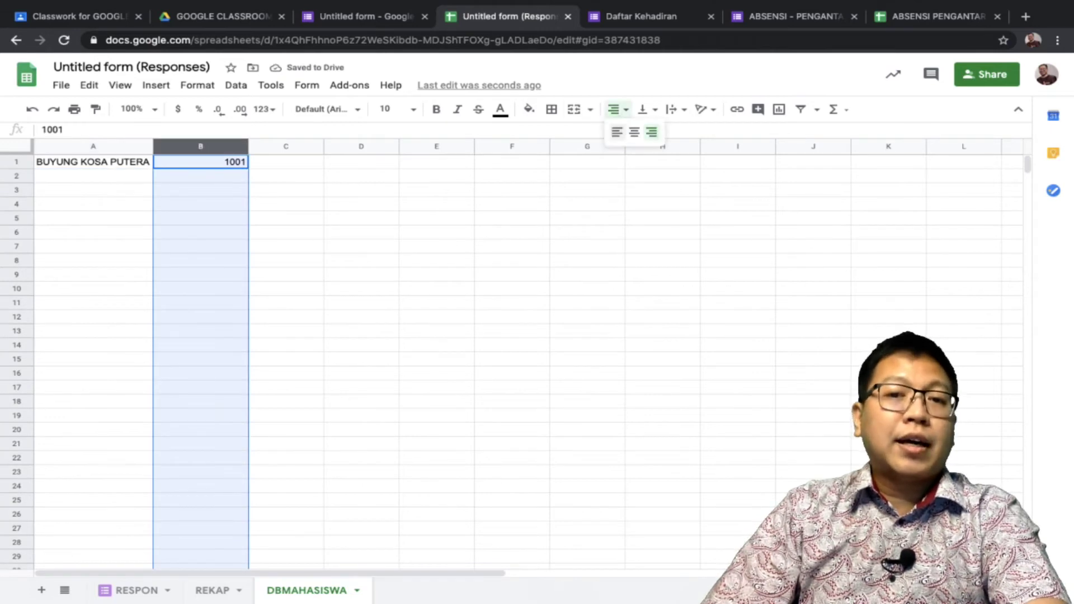
pyautogui.click(634, 132)
# List AMIN 1002, UCOK 1003, ALIBABA 1004 and BUDI 1005 in rows 2–5
pyautogui.click(92, 175)
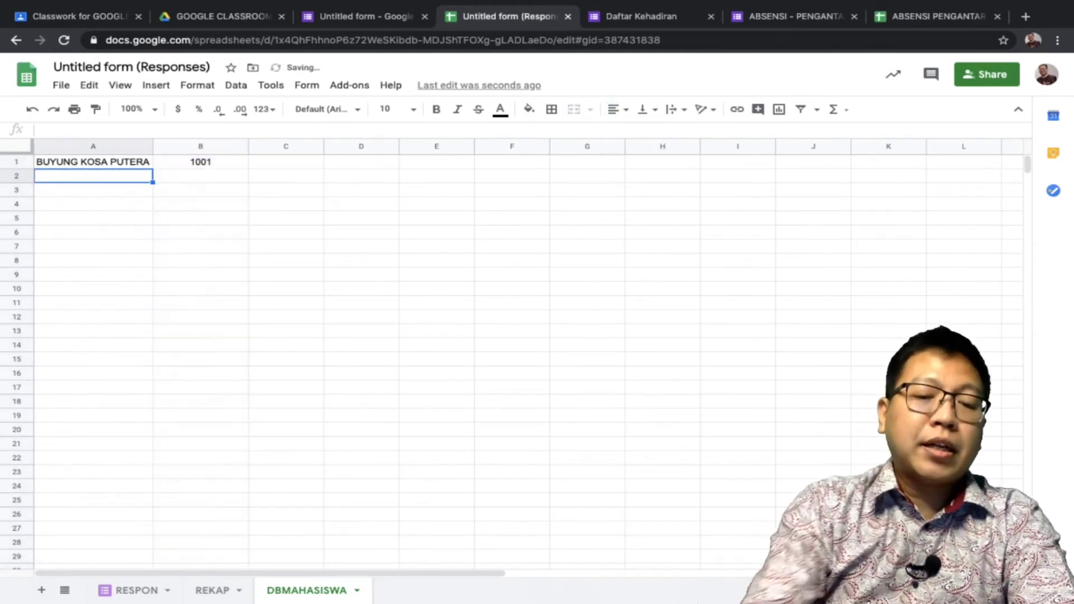
pyautogui.write('AMIN')
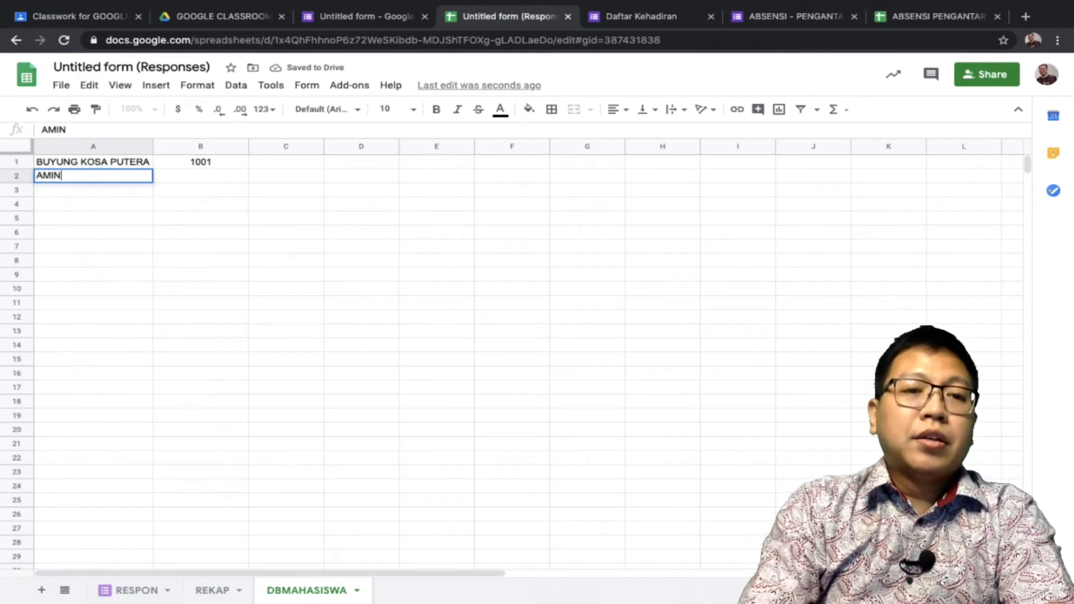
pyautogui.press('Tab')
pyautogui.write('1002')
pyautogui.press('Return')
pyautogui.click(93, 190)
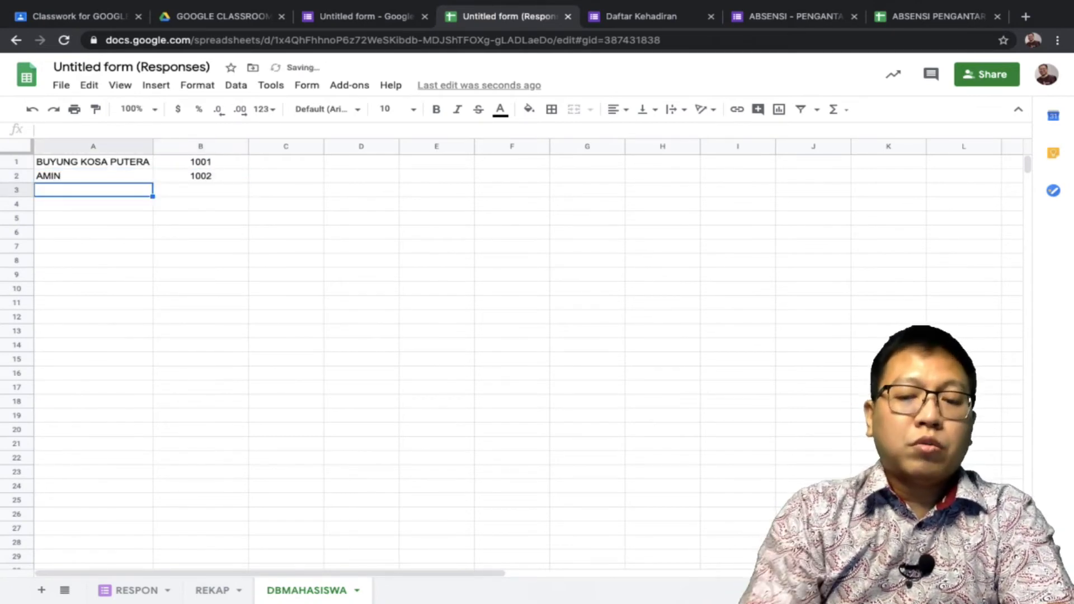
pyautogui.write('UCOK')
pyautogui.press('Tab')
pyautogui.write('1003')
pyautogui.press('Return')
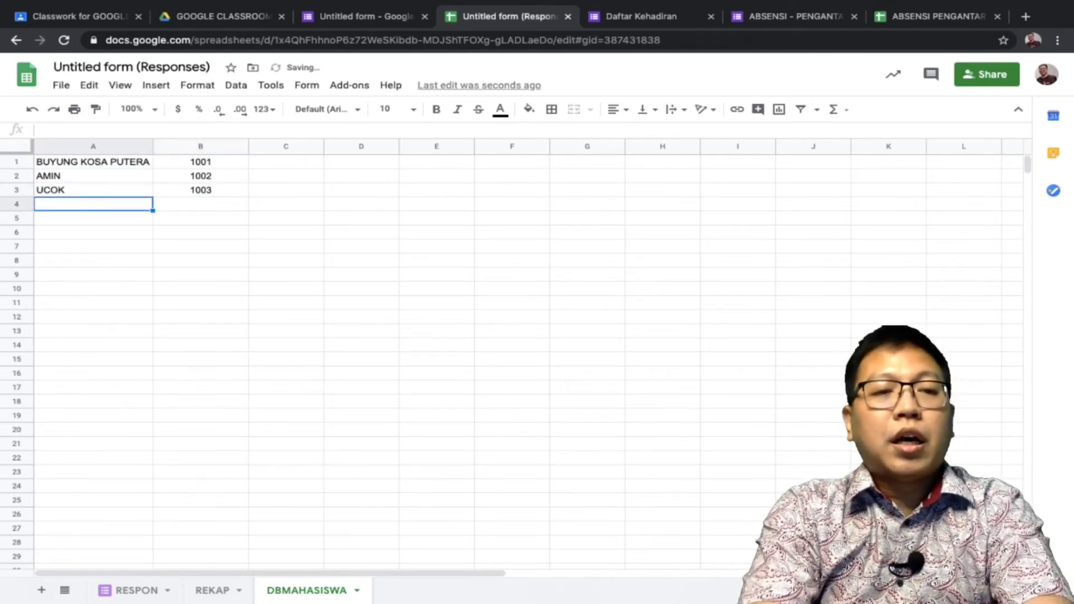
pyautogui.write('ALI')
pyautogui.press('BackSpace')
pyautogui.press('BackSpace')
pyautogui.press('BackSpace')
pyautogui.write('ALIBABA')
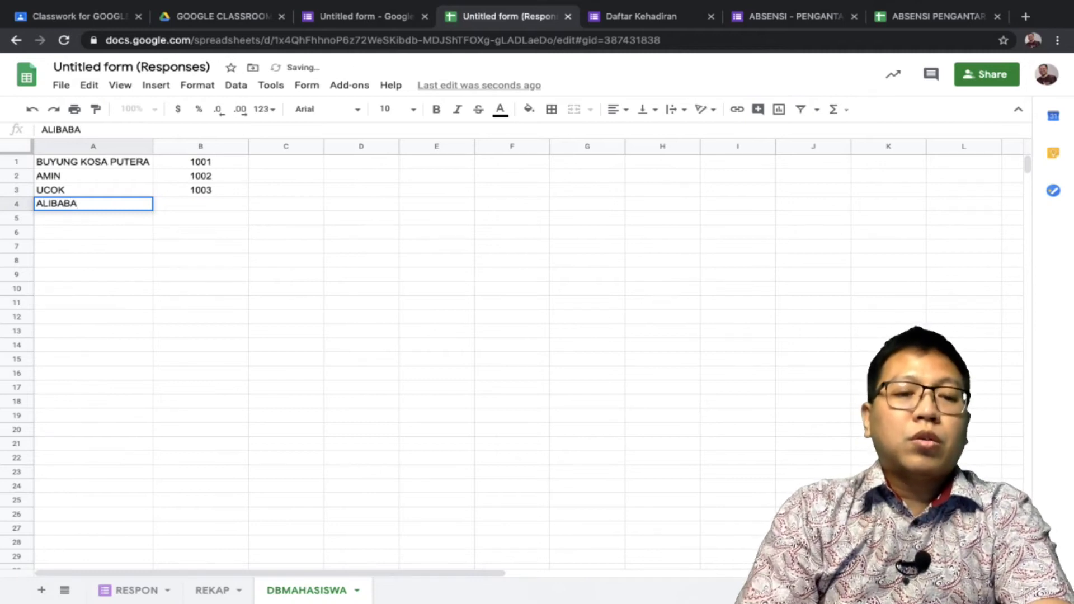
pyautogui.press('Tab')
pyautogui.write('1')
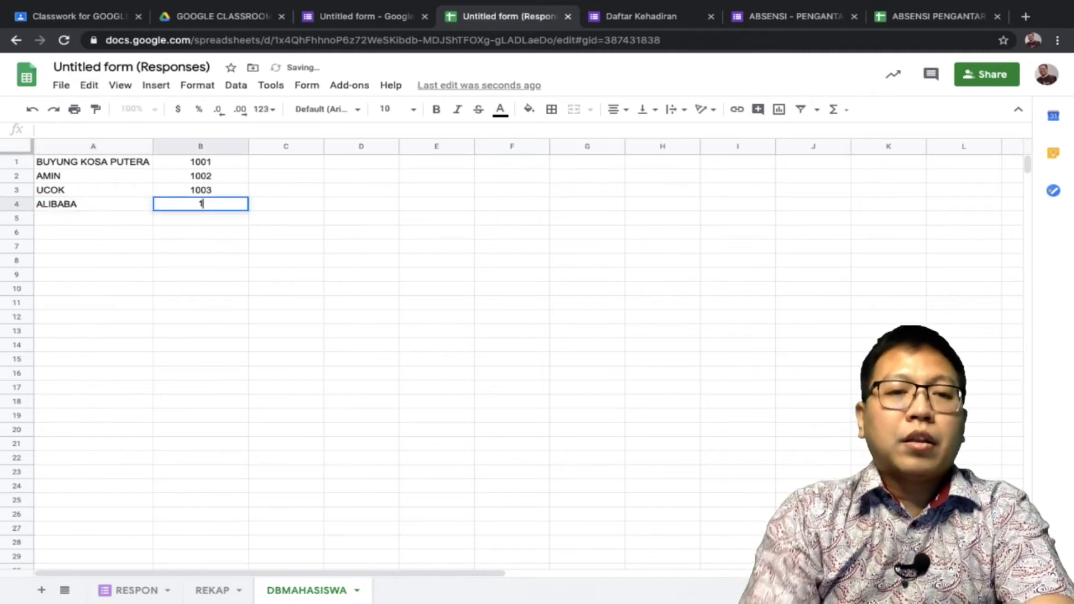
pyautogui.write('004')
pyautogui.press('Return')
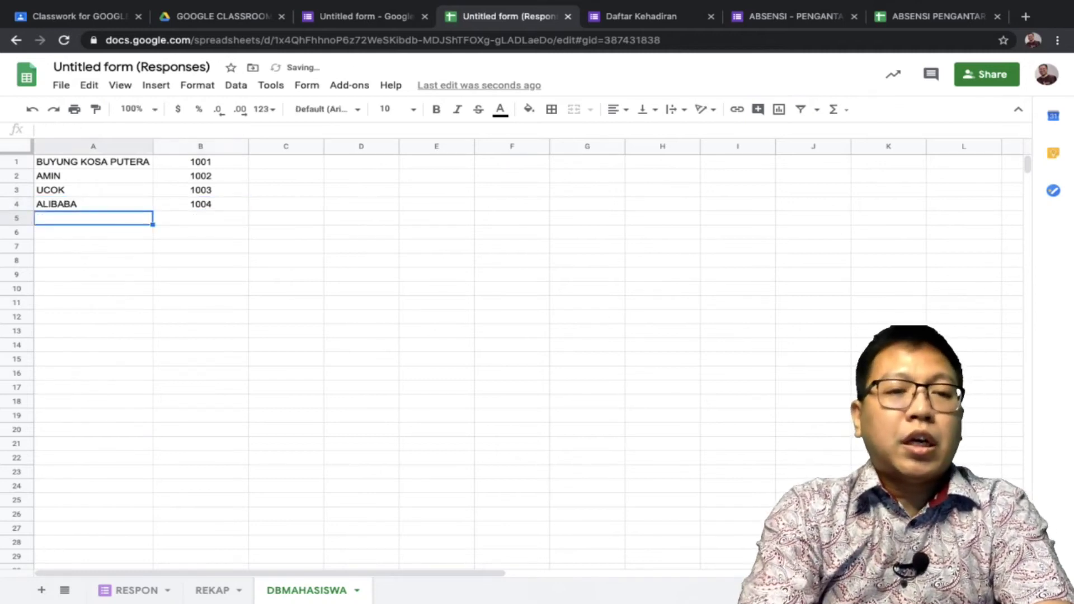
pyautogui.write('BUDI')
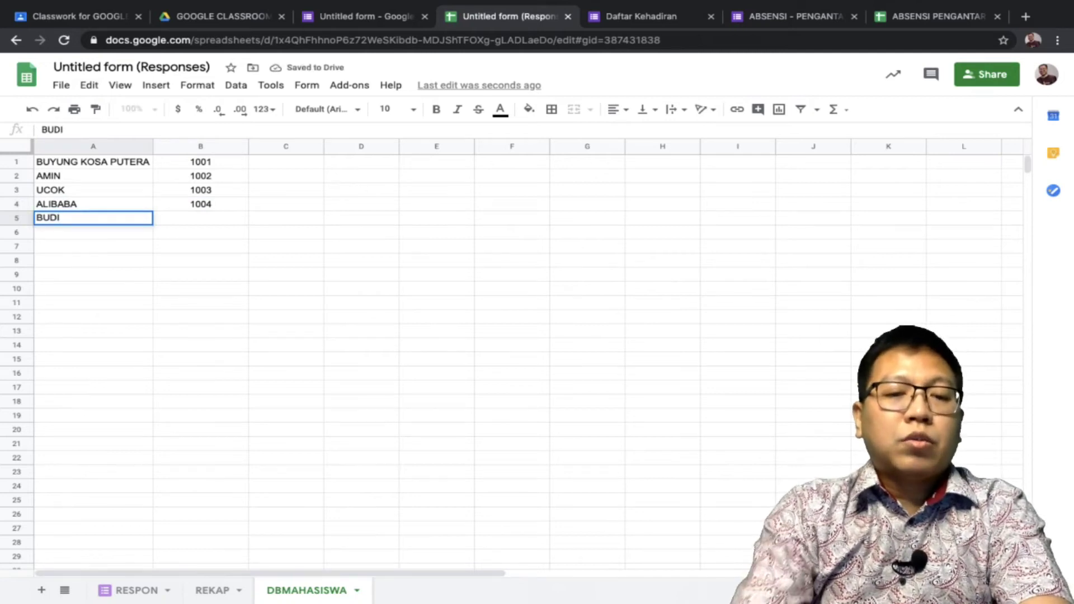
pyautogui.press('Tab')
pyautogui.write('1005')
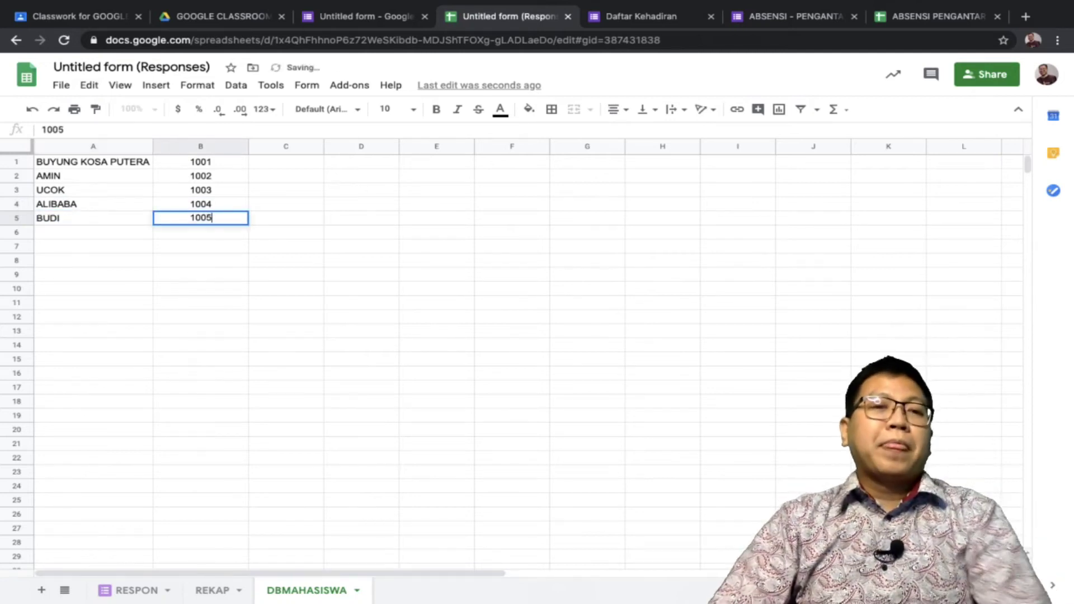
pyautogui.click(286, 161)
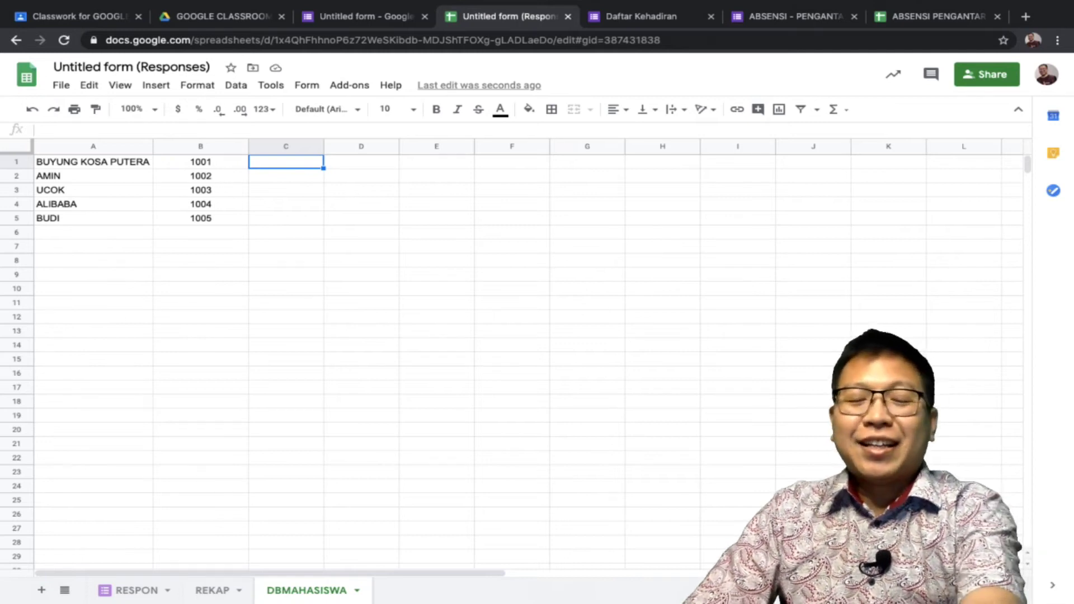
# Set C1 to =B1 and C2 to =C1&" | "&B2, joining the IDs 1001 and 1002
pyautogui.write('=')
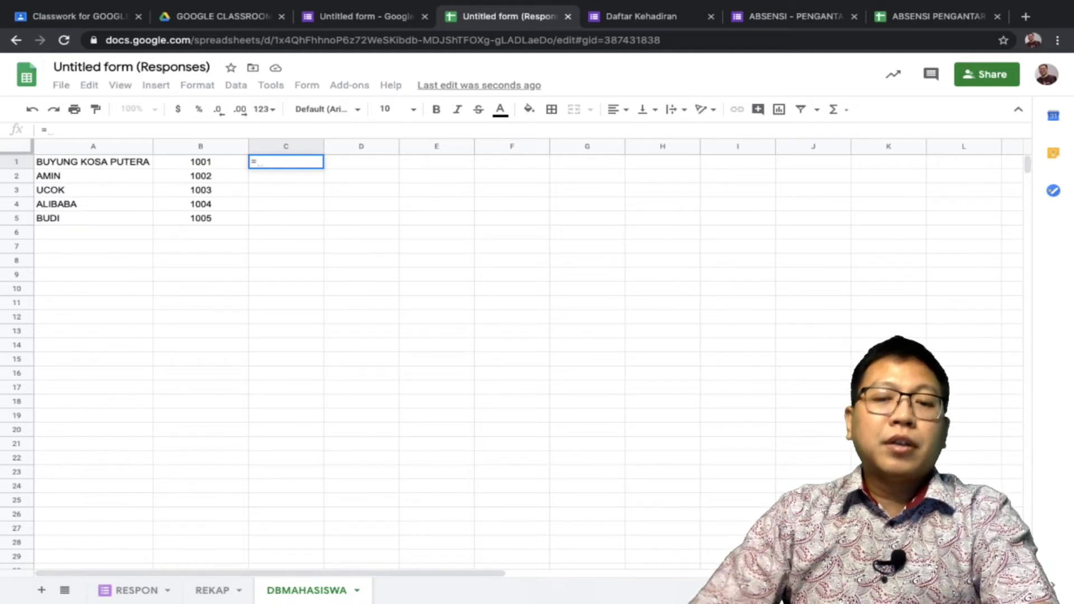
pyautogui.write('B1')
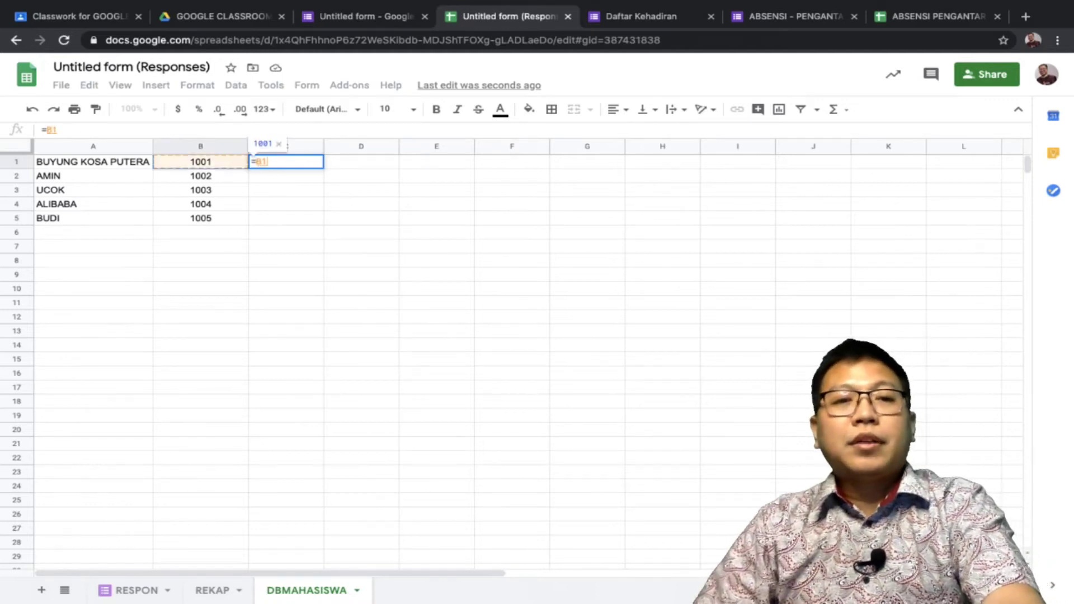
pyautogui.press('Return')
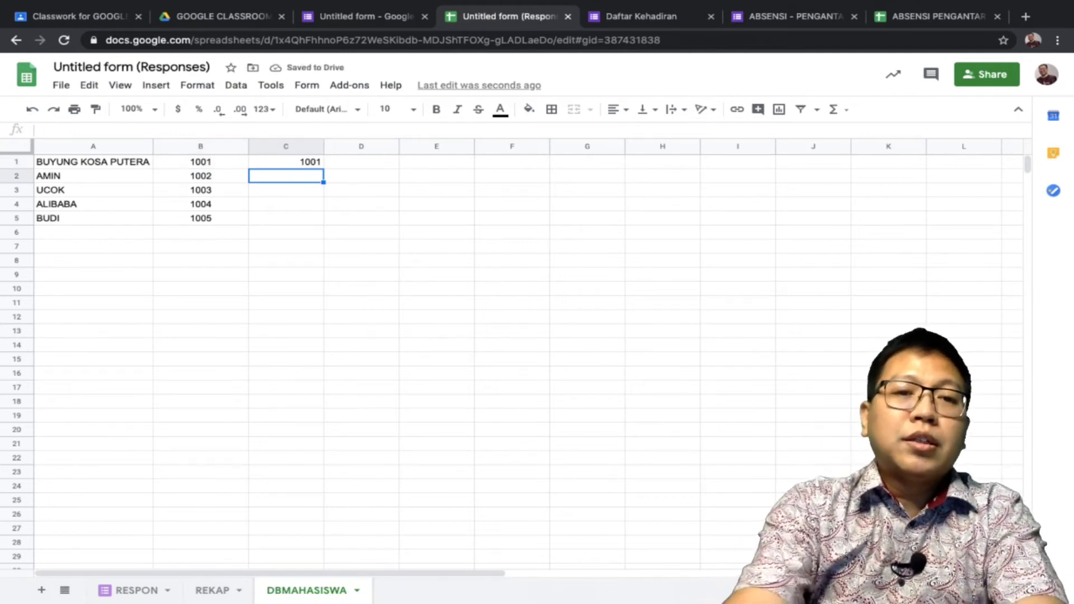
pyautogui.write('=')
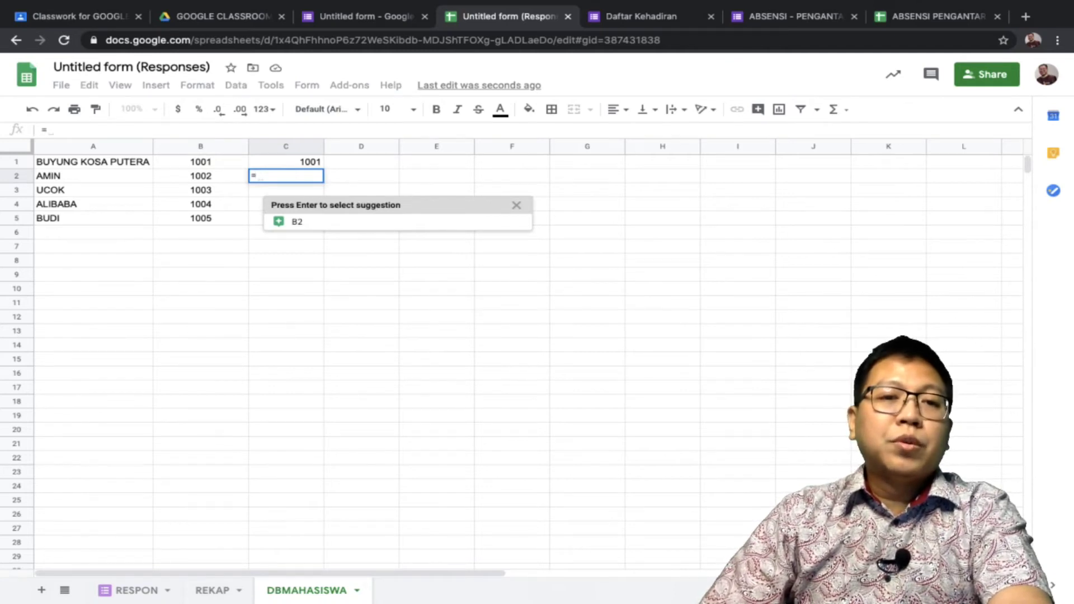
pyautogui.press('Up')
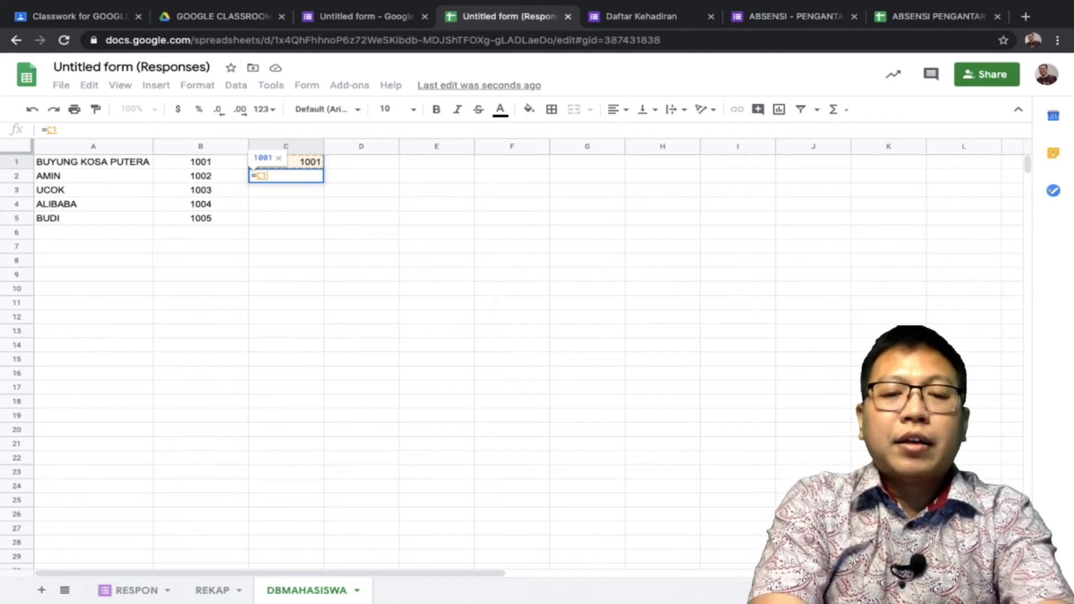
pyautogui.write('&')
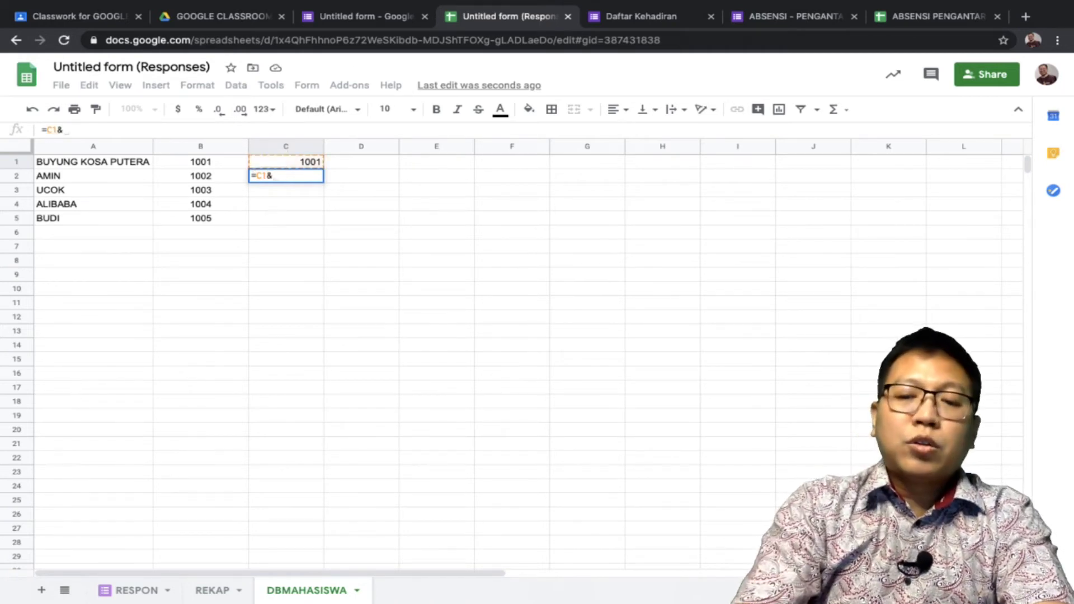
pyautogui.write('"')
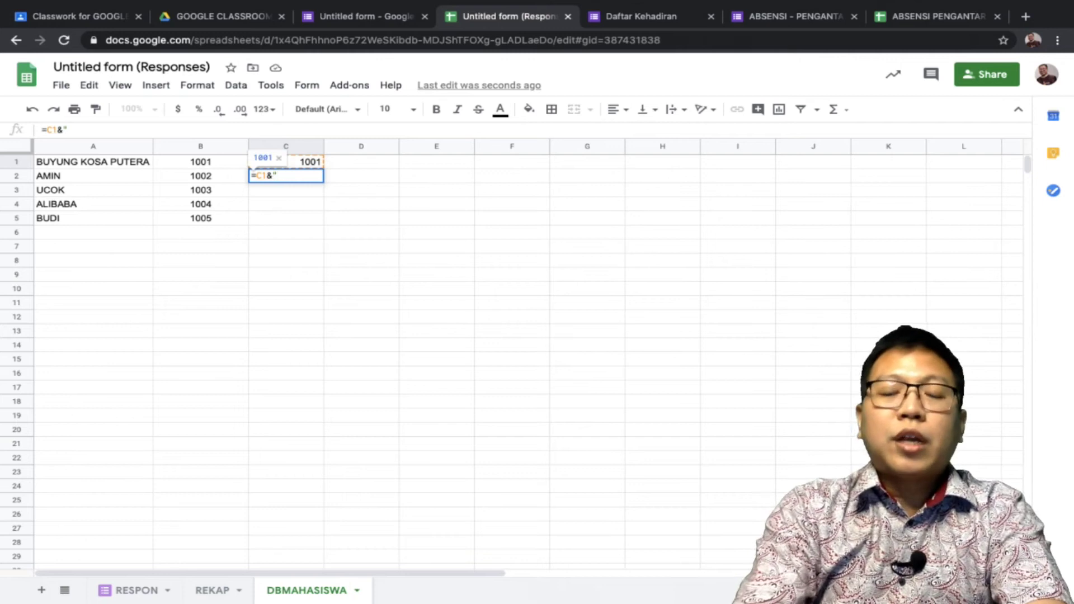
pyautogui.write(' |')
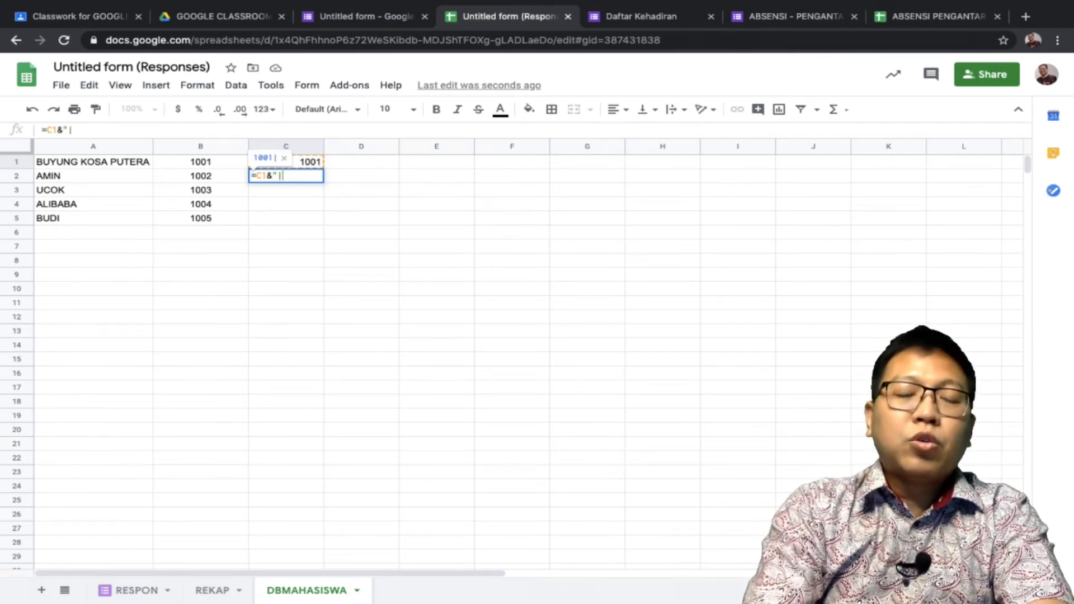
pyautogui.write(' "')
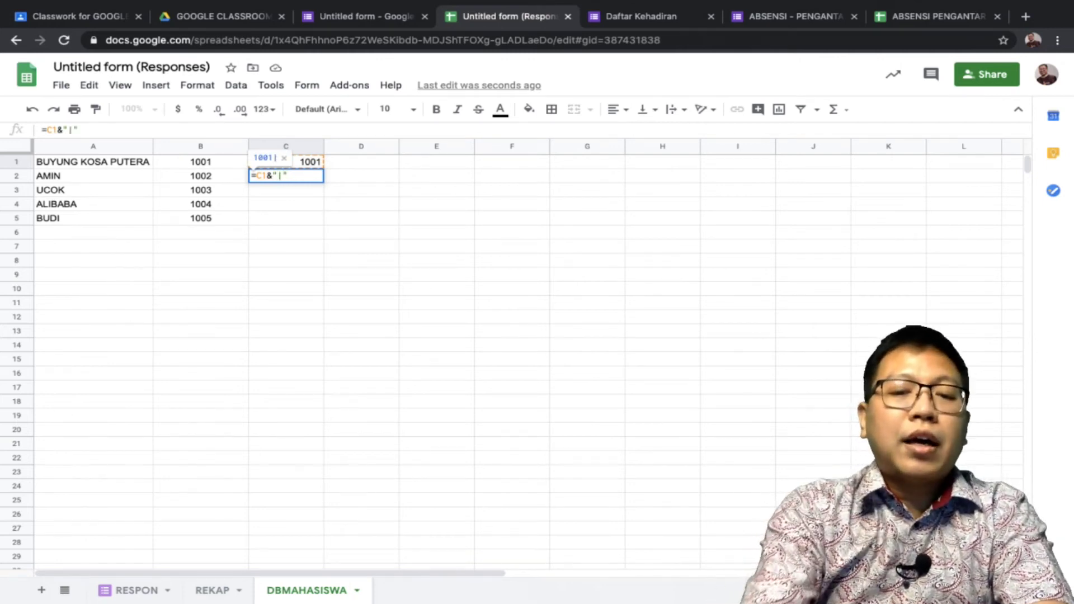
pyautogui.write('&')
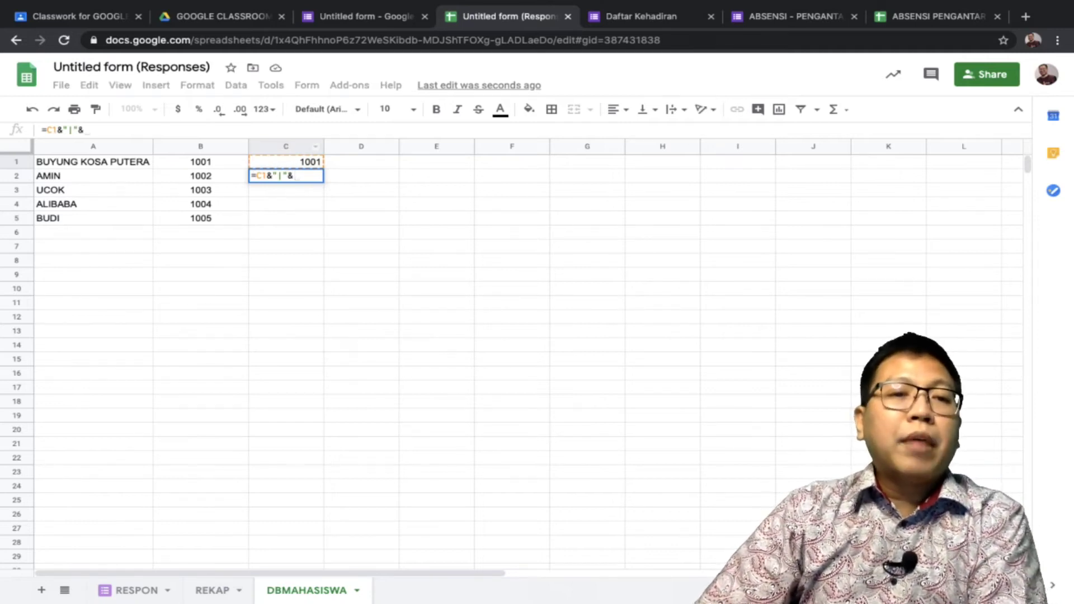
pyautogui.click(242, 175)
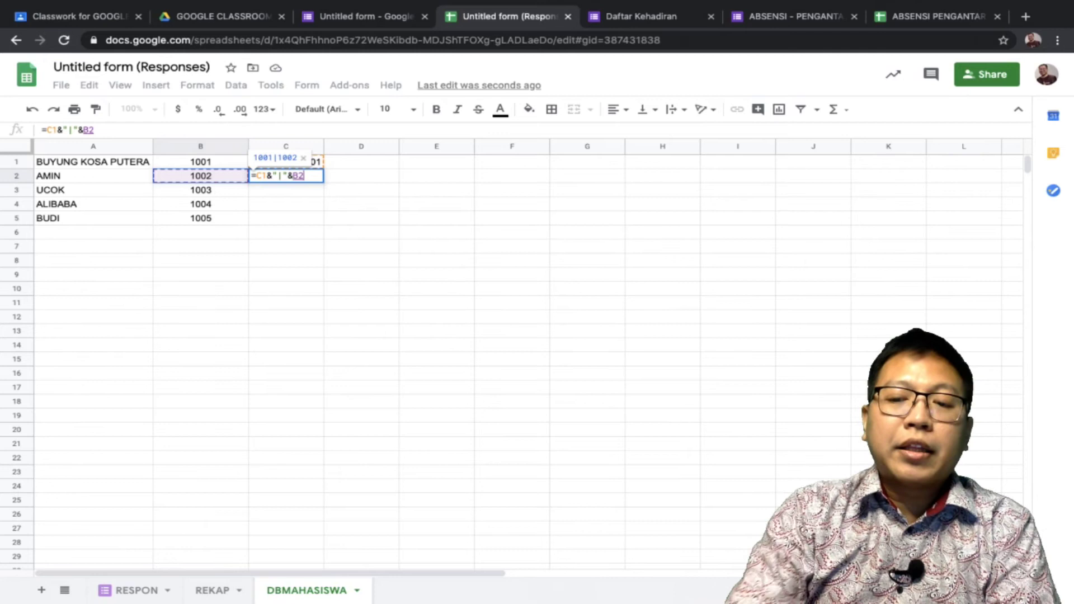
pyautogui.press('Return')
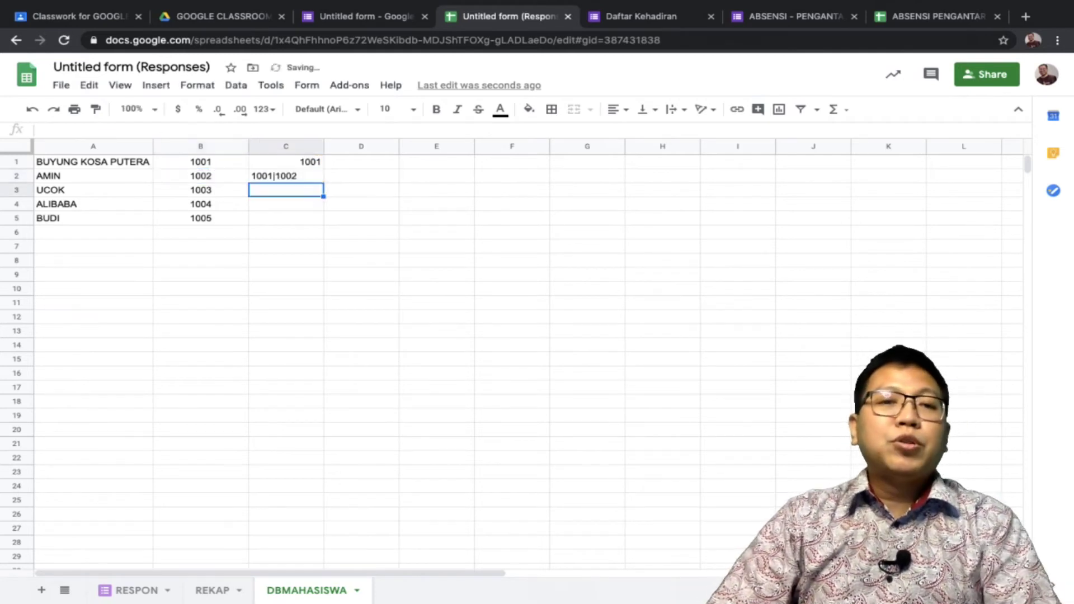
# Enter =C2&"|" in C3 so it shows 1001|1002|
pyautogui.press('Up')
pyautogui.press('Up')
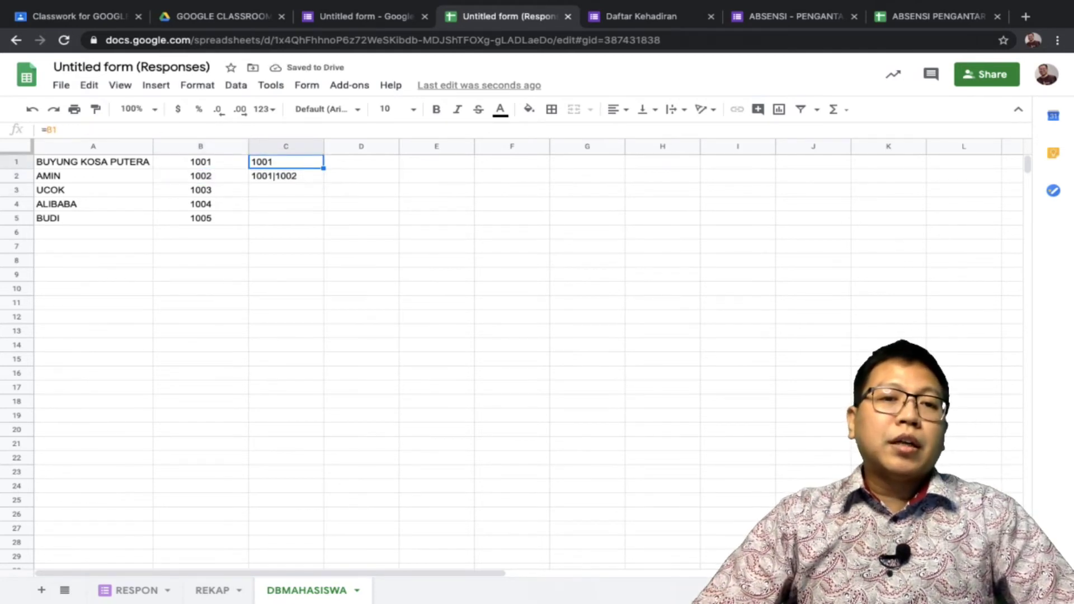
pyautogui.press('Down')
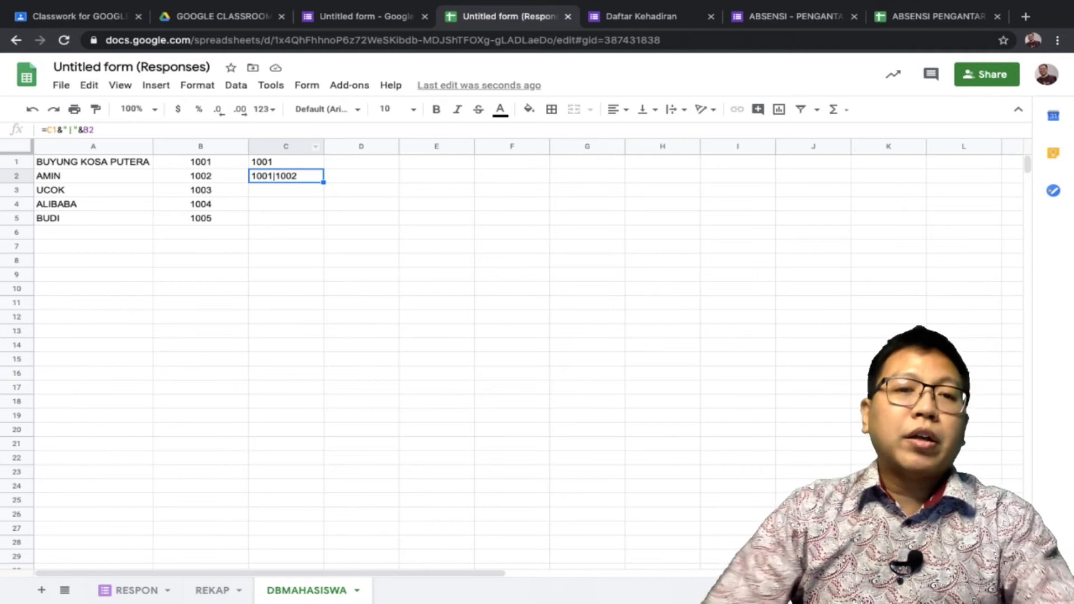
pyautogui.press('Down')
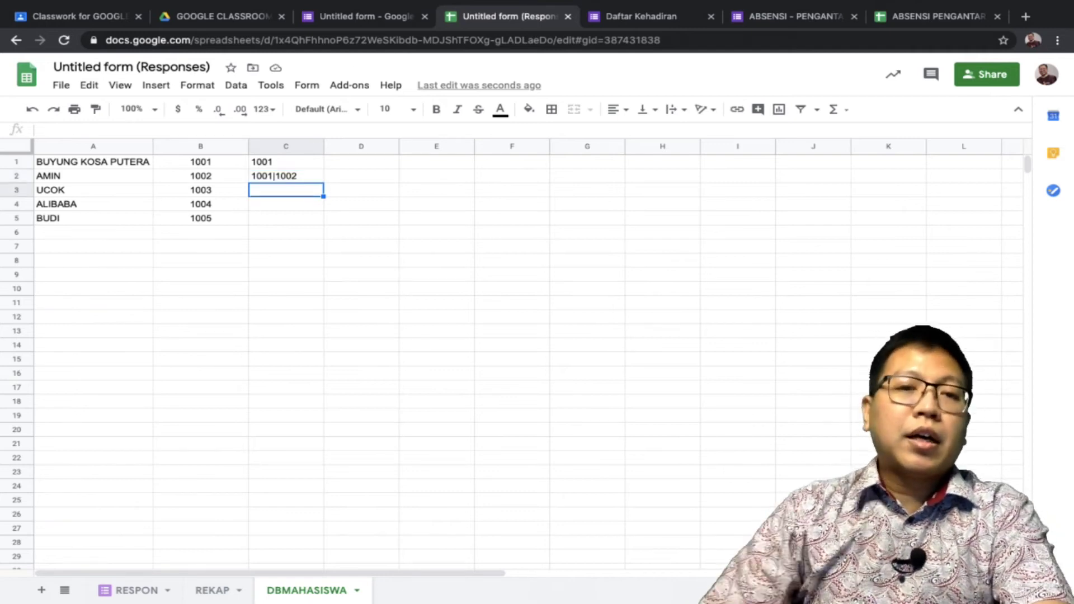
pyautogui.write('=')
pyautogui.press('Up')
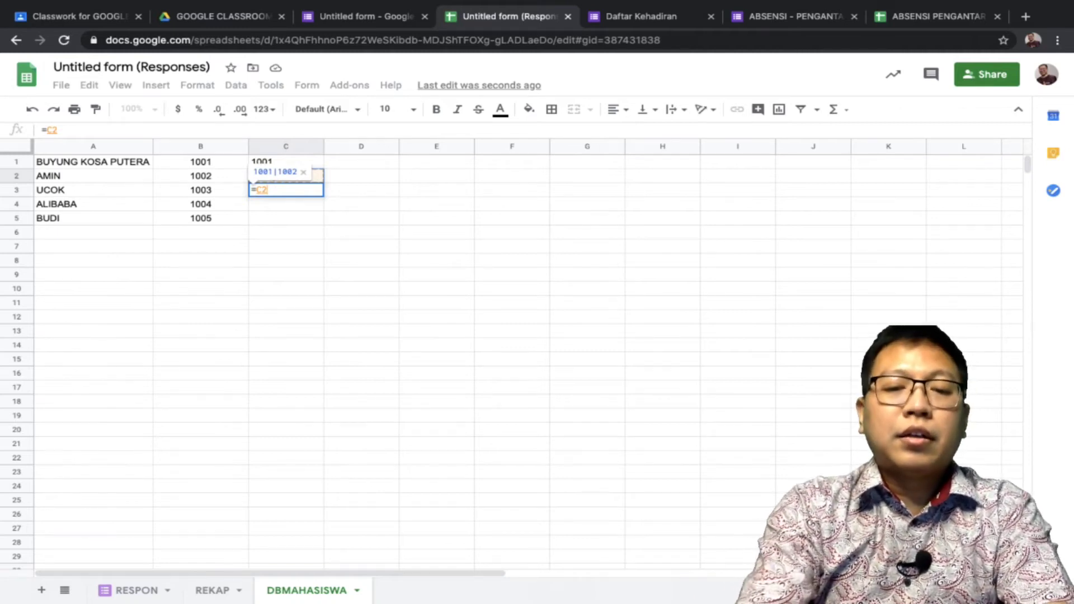
pyautogui.write('&')
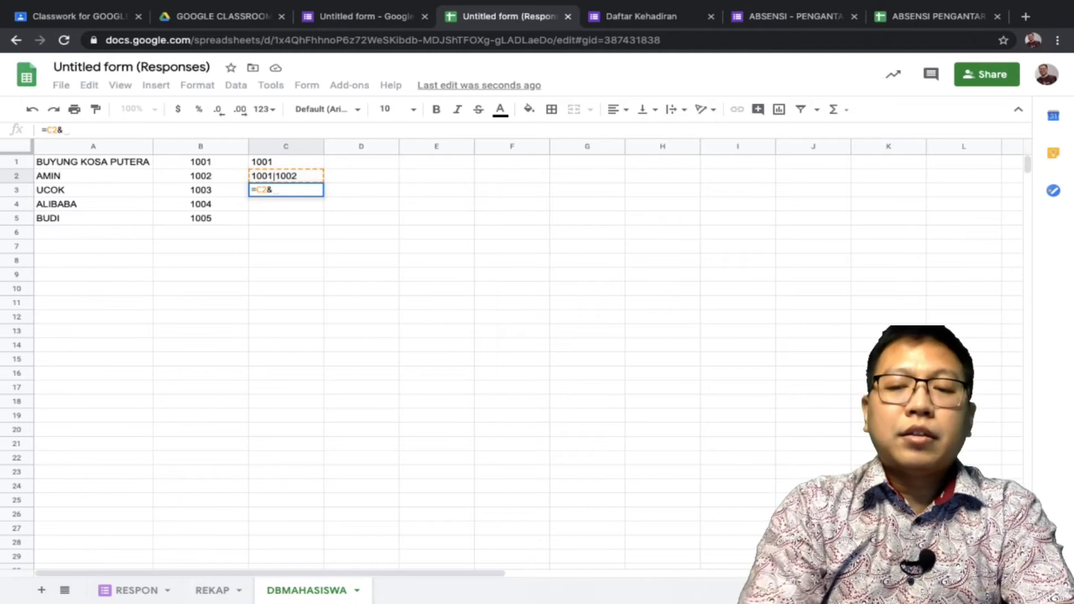
pyautogui.write('"')
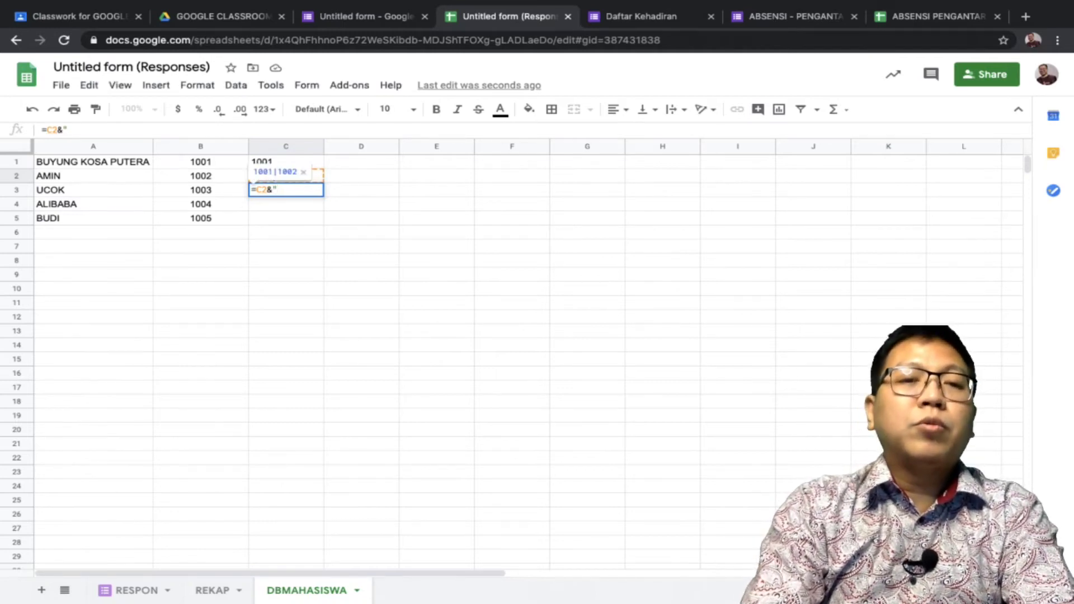
pyautogui.write('|')
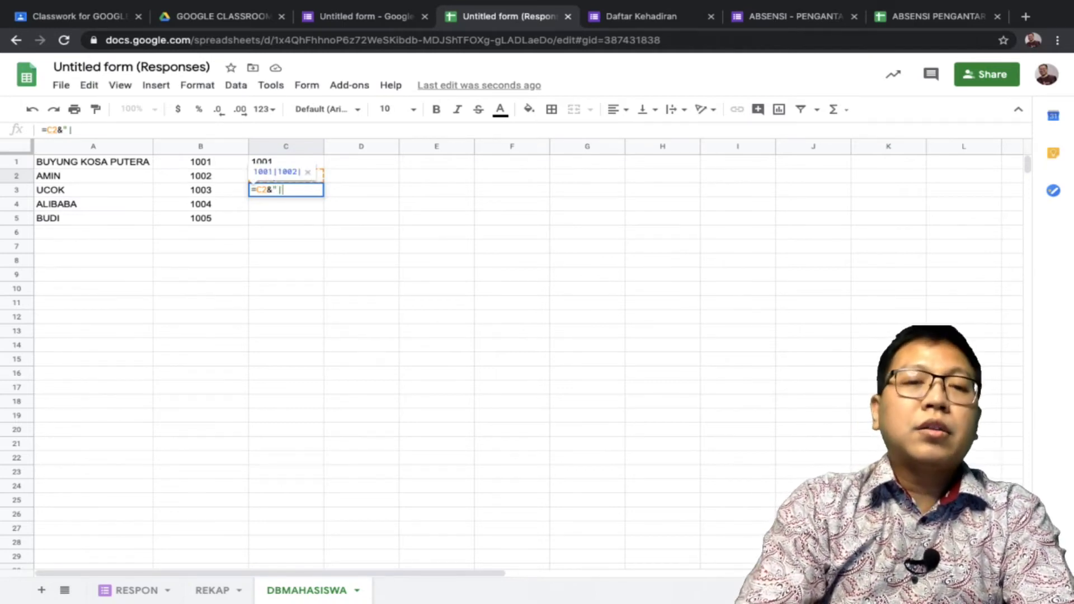
pyautogui.write('"')
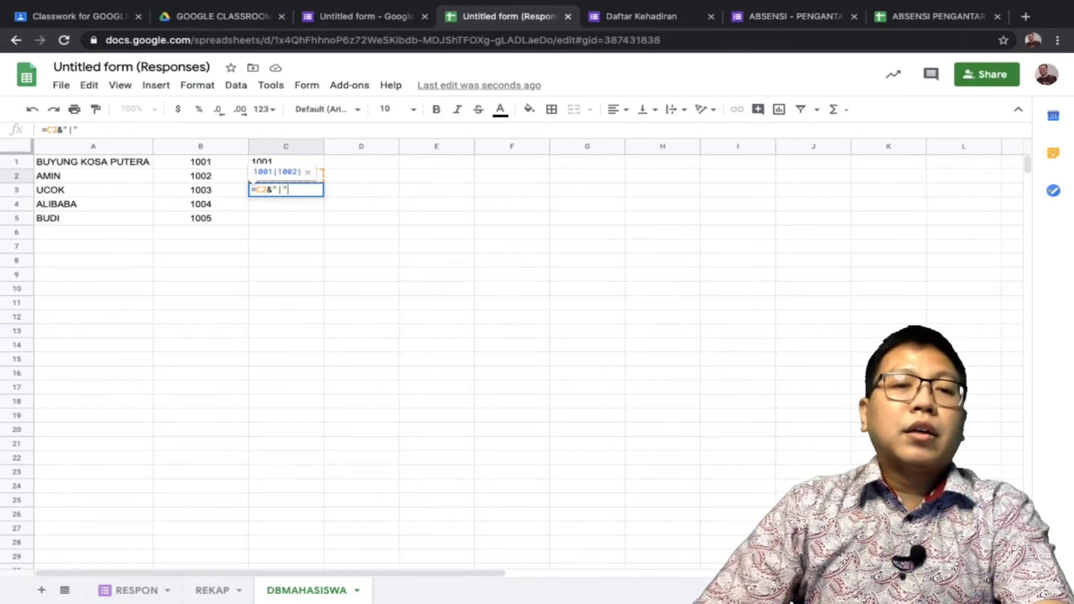
# Widen column C so the joined ID list fits
pyautogui.click(200, 190)
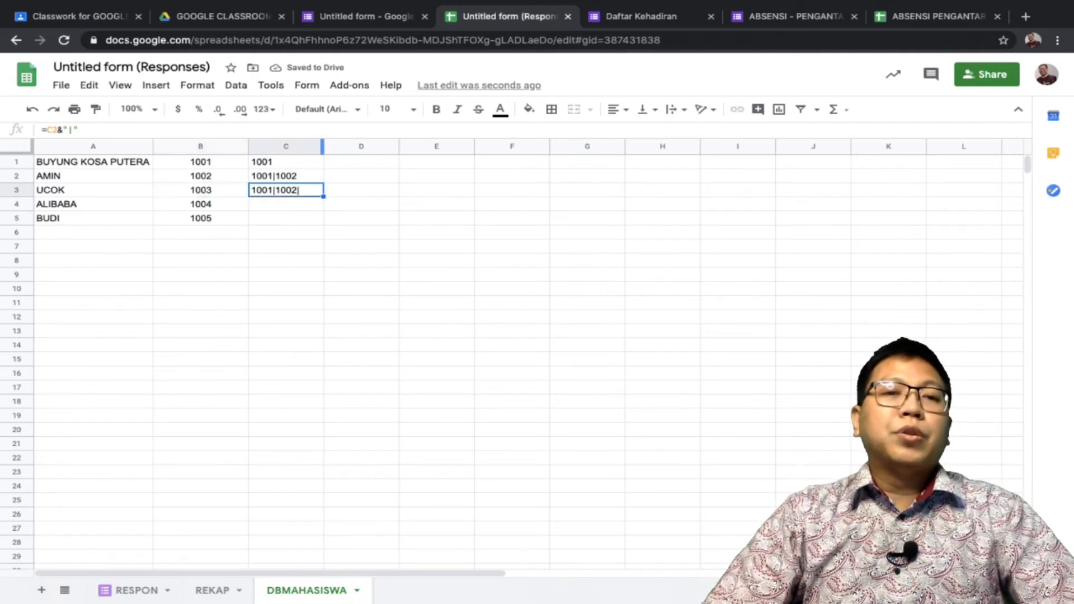
pyautogui.moveTo(314, 146); pyautogui.dragTo(361, 146)
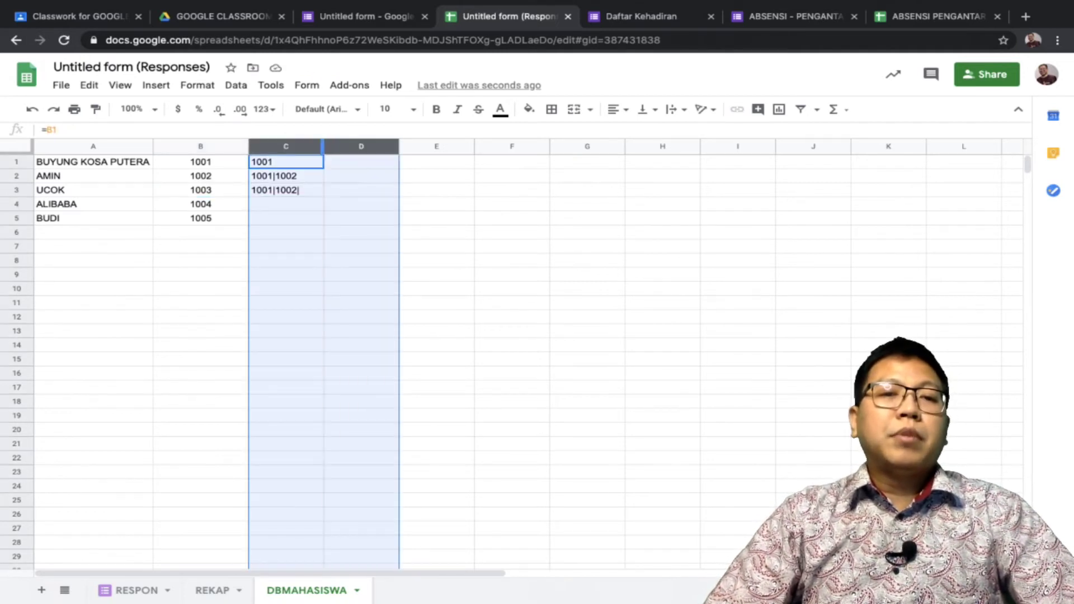
pyautogui.click(436, 203)
pyautogui.moveTo(322, 146); pyautogui.dragTo(491, 146)
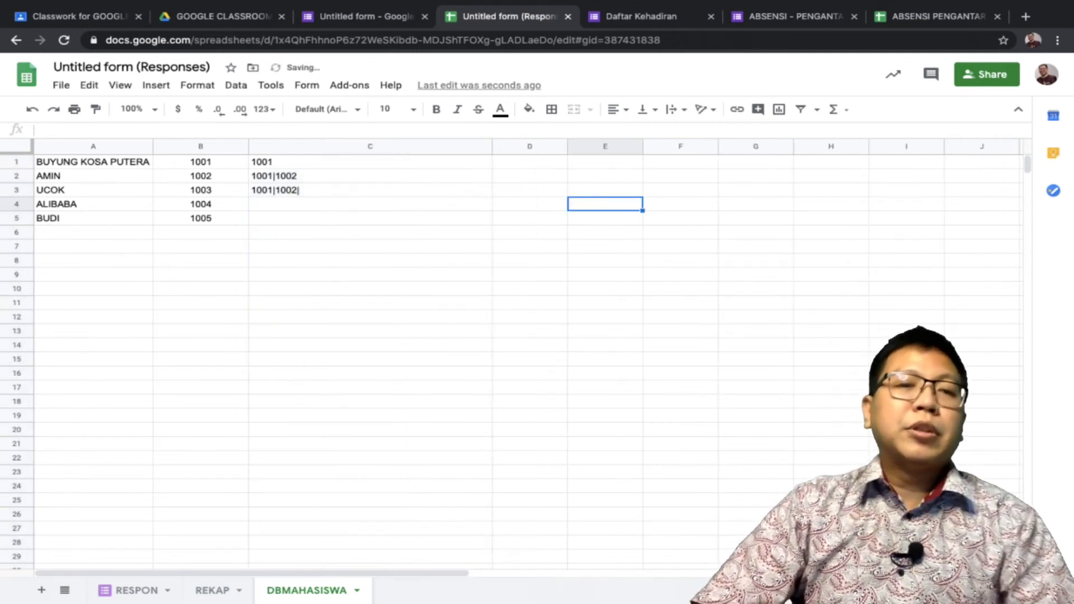
pyautogui.click(369, 190)
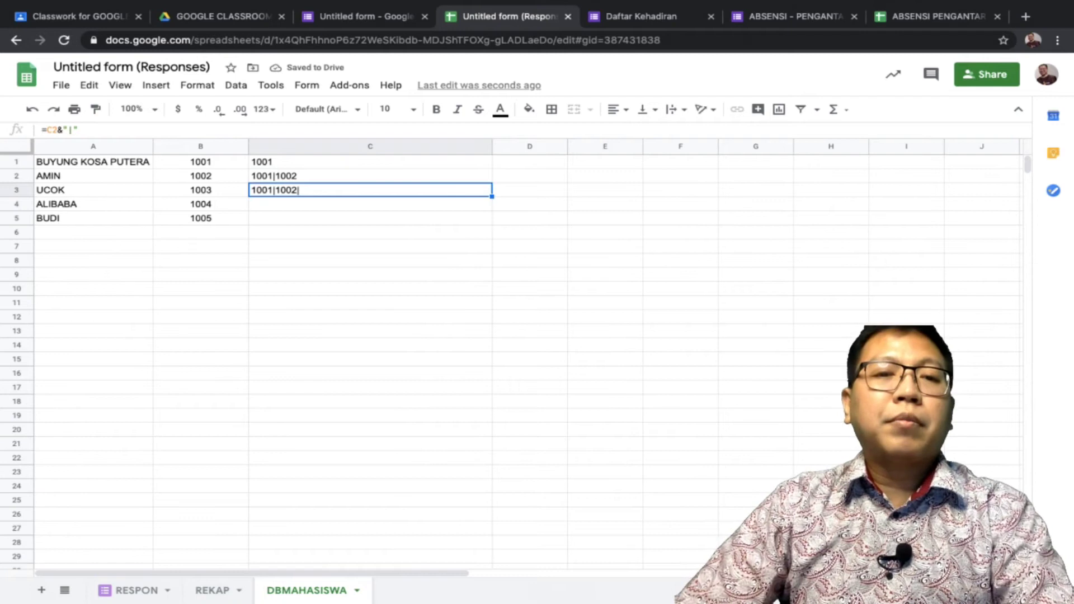
# Complete C3's formula as =C2&"|"&B3 so it appends ID 1003
pyautogui.press('Return')
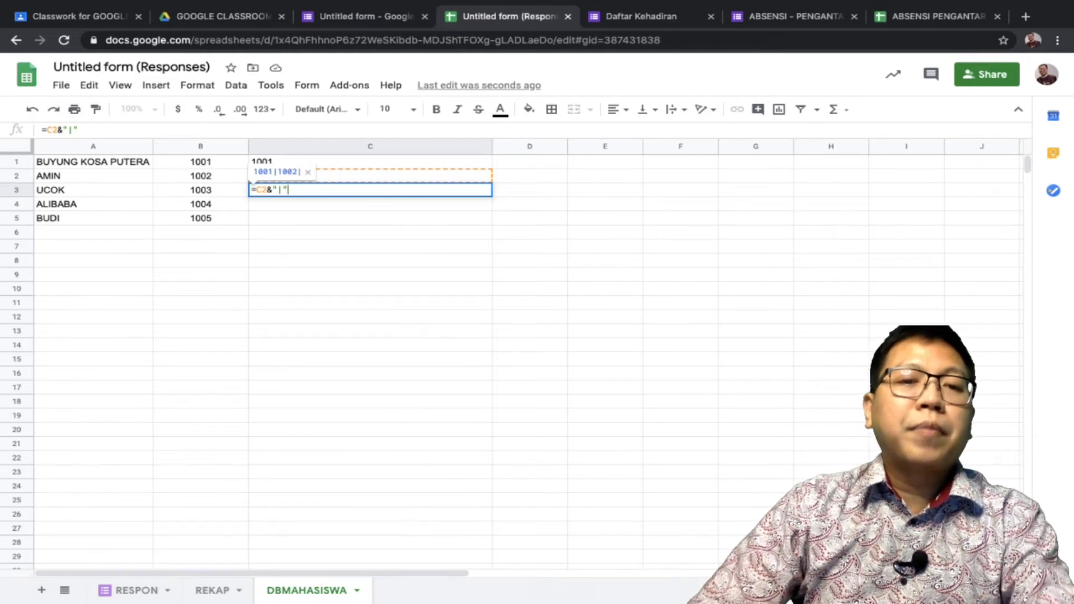
pyautogui.write('&')
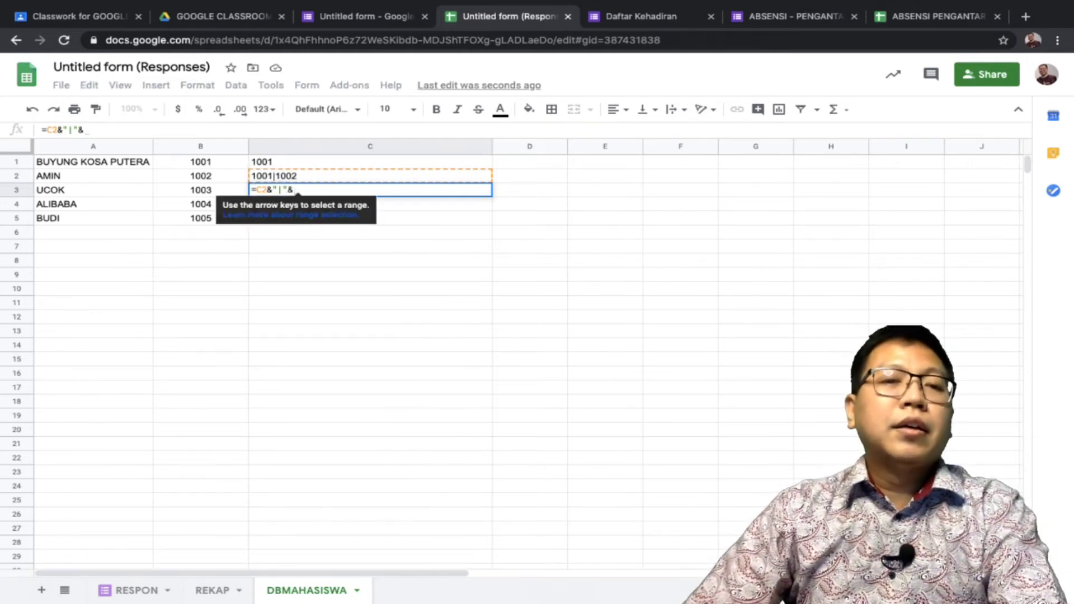
pyautogui.press('Left')
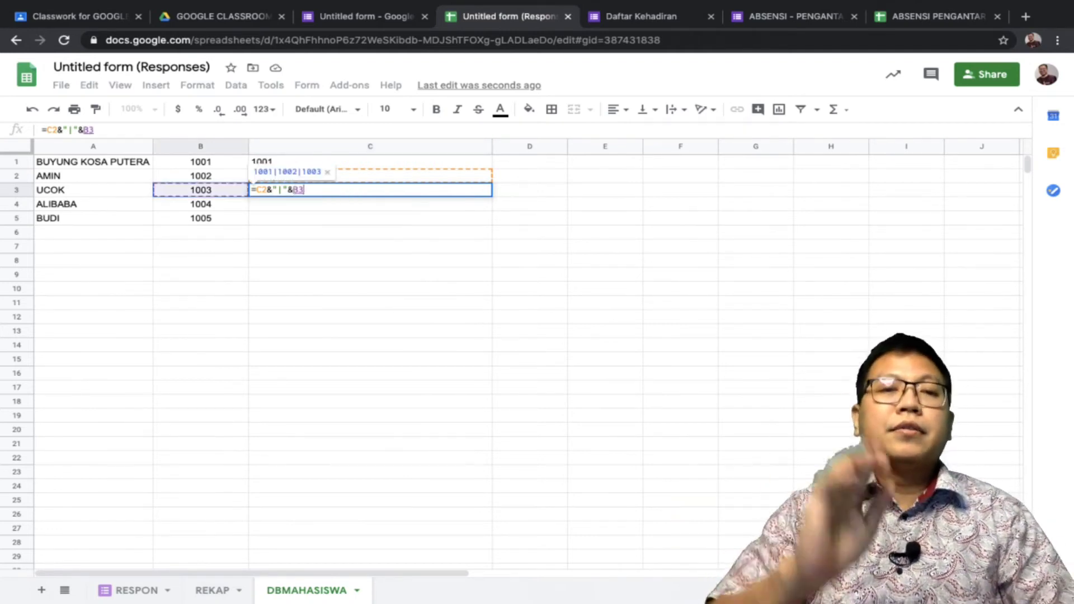
pyautogui.press('Return')
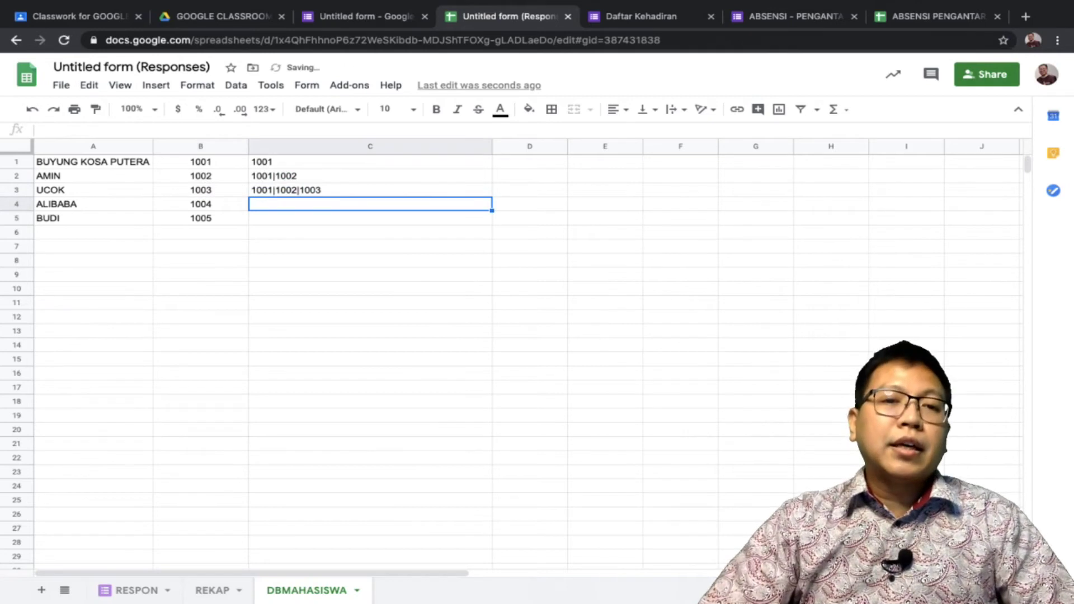
# Fill the joining formula down to C5 and copy C5's list 1001|1002|1003|1004|1005
pyautogui.press('Up')
pyautogui.press('Up')
pyautogui.hotkey('shift', 'Down')
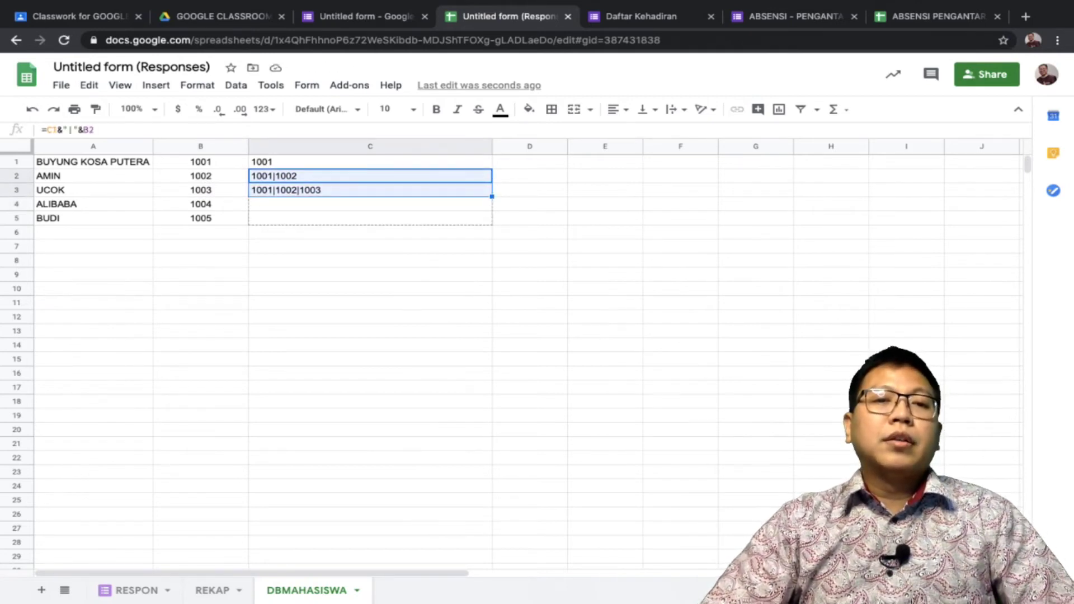
pyautogui.hotkey('shift', 'Down')
pyautogui.hotkey('shift', 'Down')
pyautogui.hotkey('ctrl', 'd')
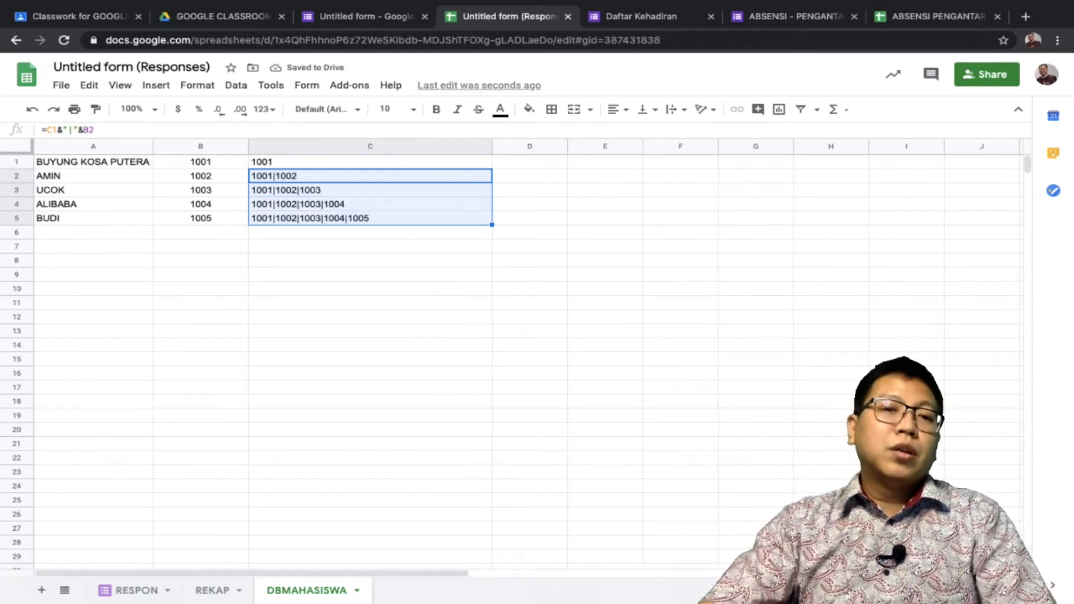
pyautogui.click(370, 246)
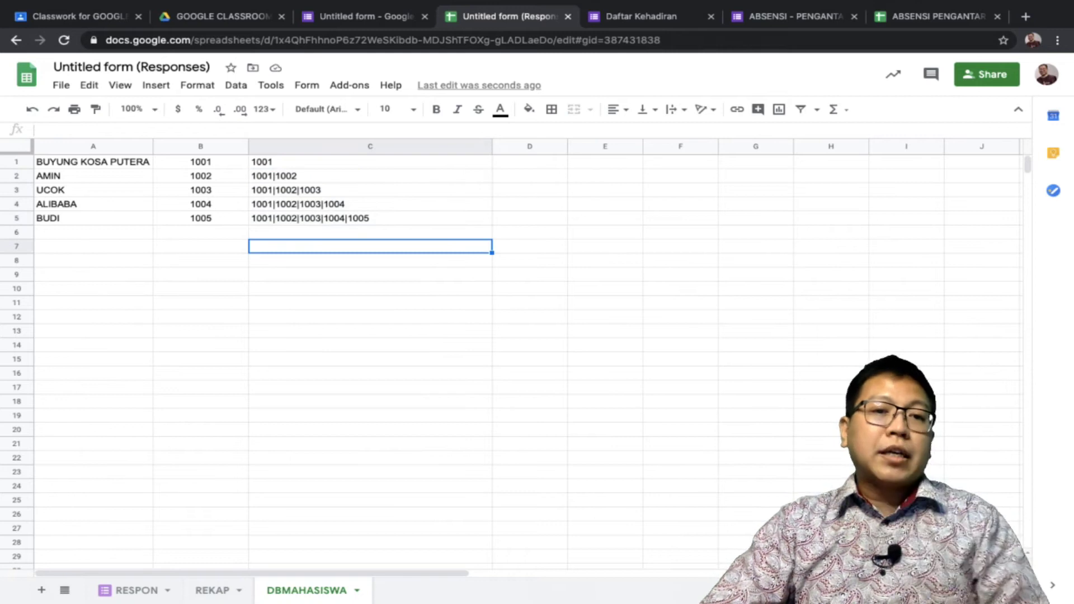
pyautogui.click(370, 219)
pyautogui.hotkey('ctrl', 'c')
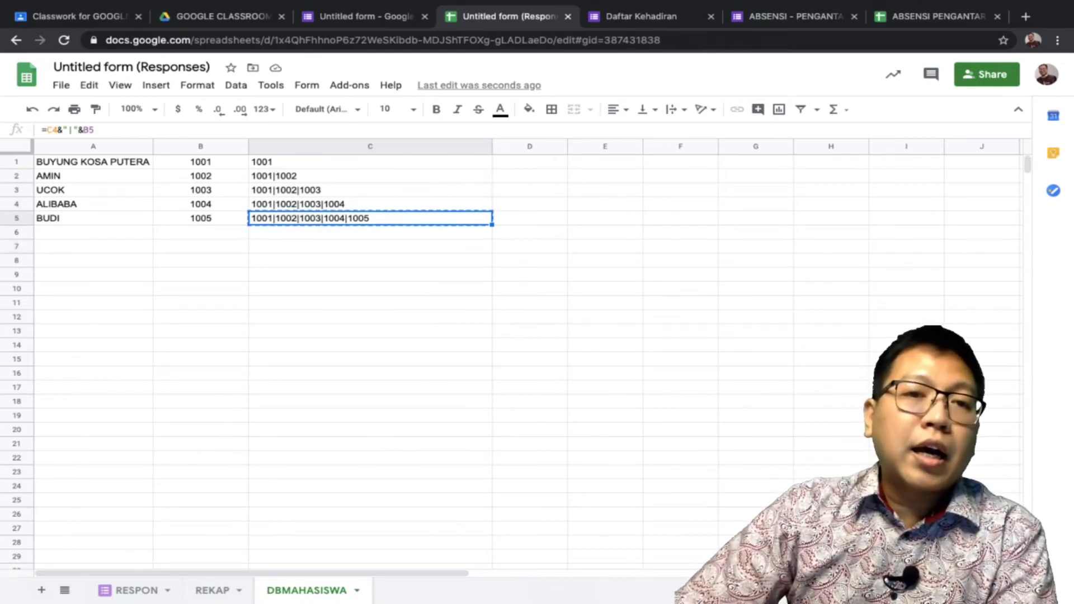
# Replace the NIM question's regex validation pattern with the pasted list 1001|1002|1003|1004|1005
pyautogui.hotkey('ctrl', 'shift', 'Tab')
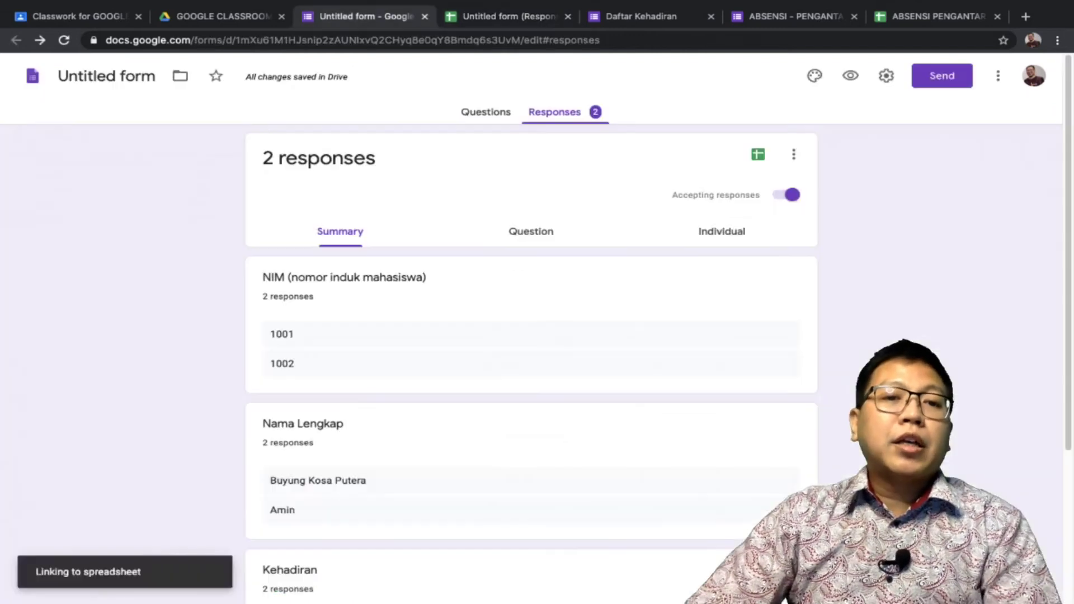
pyautogui.click(486, 112)
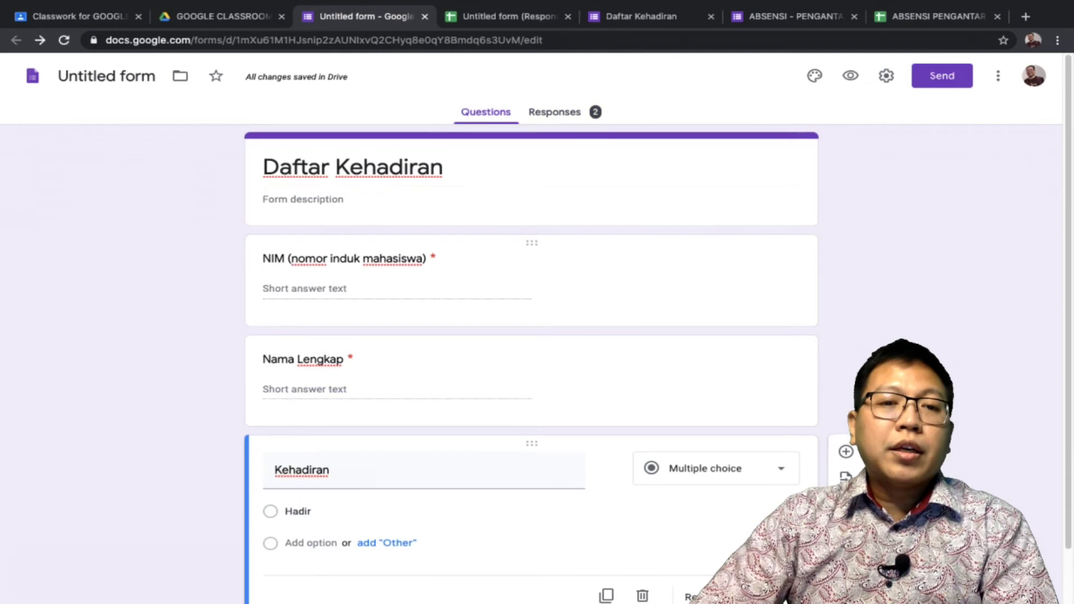
pyautogui.click(391, 258)
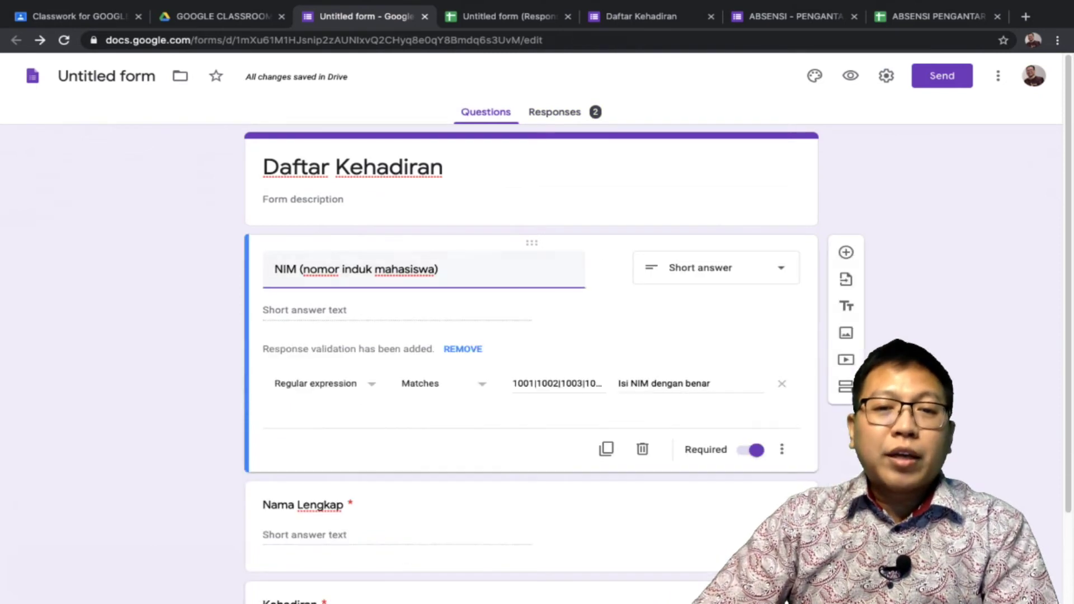
pyautogui.click(560, 384)
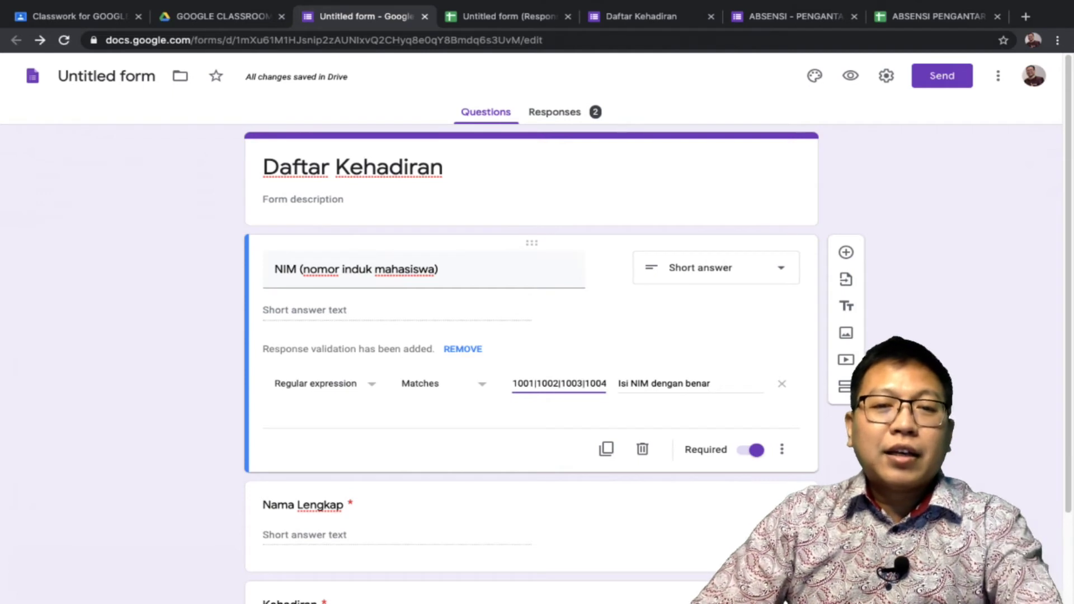
pyautogui.hotkey('ctrl', 'a')
pyautogui.press('BackSpace')
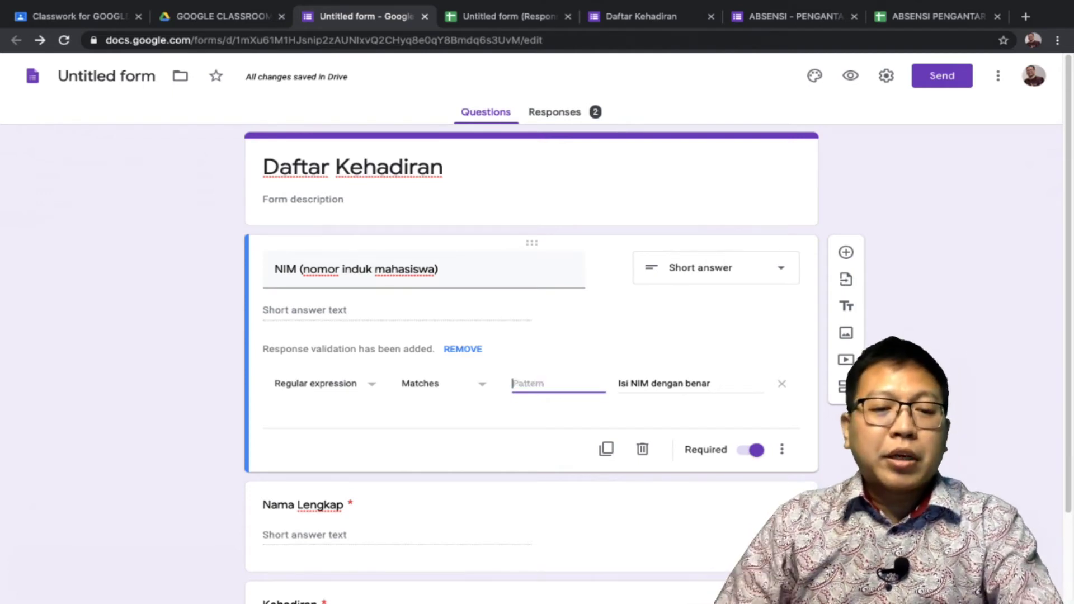
pyautogui.hotkey('ctrl', 'v')
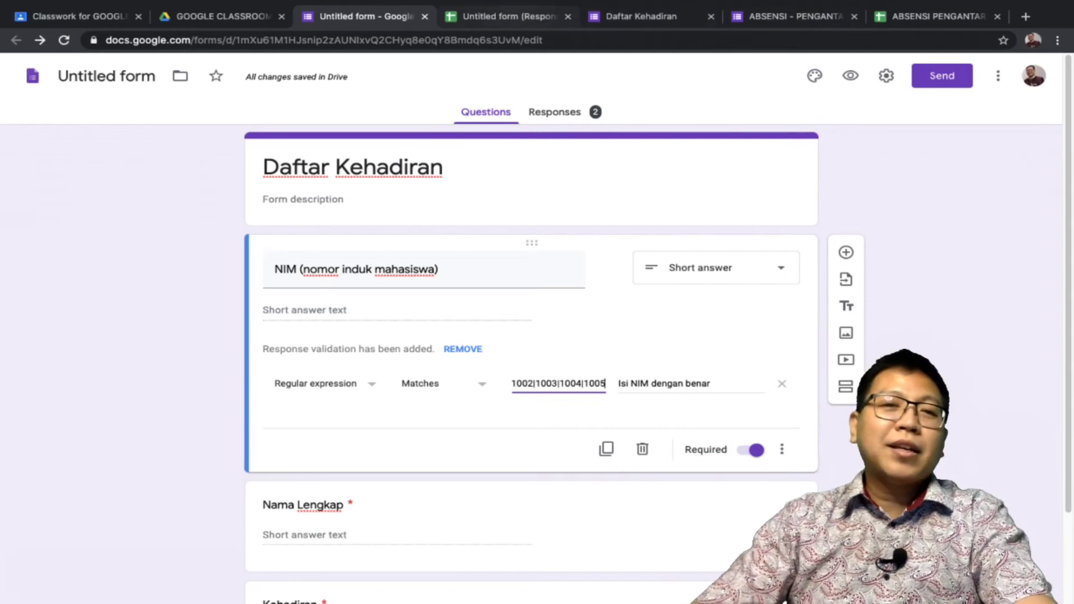
pyautogui.click(506, 17)
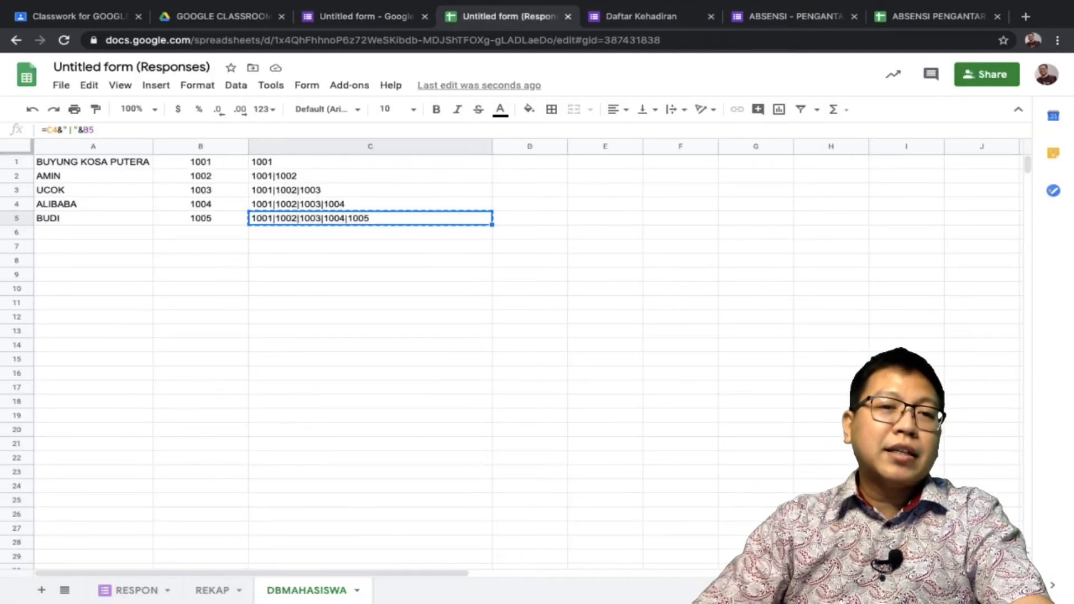
# Copy the five NIMs from DBMAHASISWA B1:B5 into REKAP B15
pyautogui.hotkey('ctrl', 'Home')
pyautogui.press('Right')
pyautogui.hotkey('shift', 'Down')
pyautogui.hotkey('shift', 'Down')
pyautogui.hotkey('shift', 'Down')
pyautogui.hotkey('shift', 'Down')
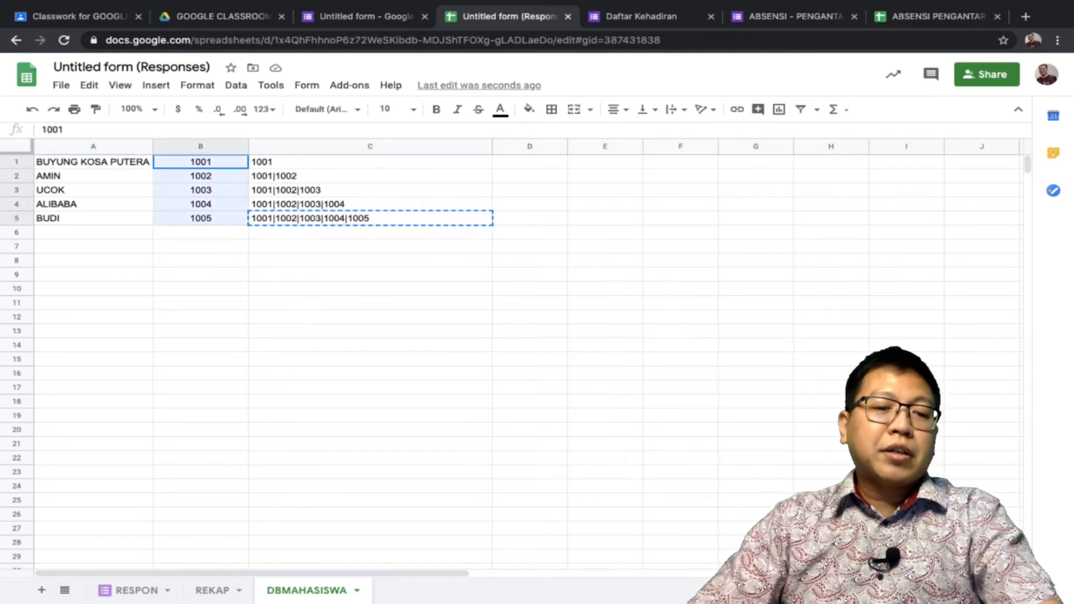
pyautogui.hotkey('ctrl', 'c')
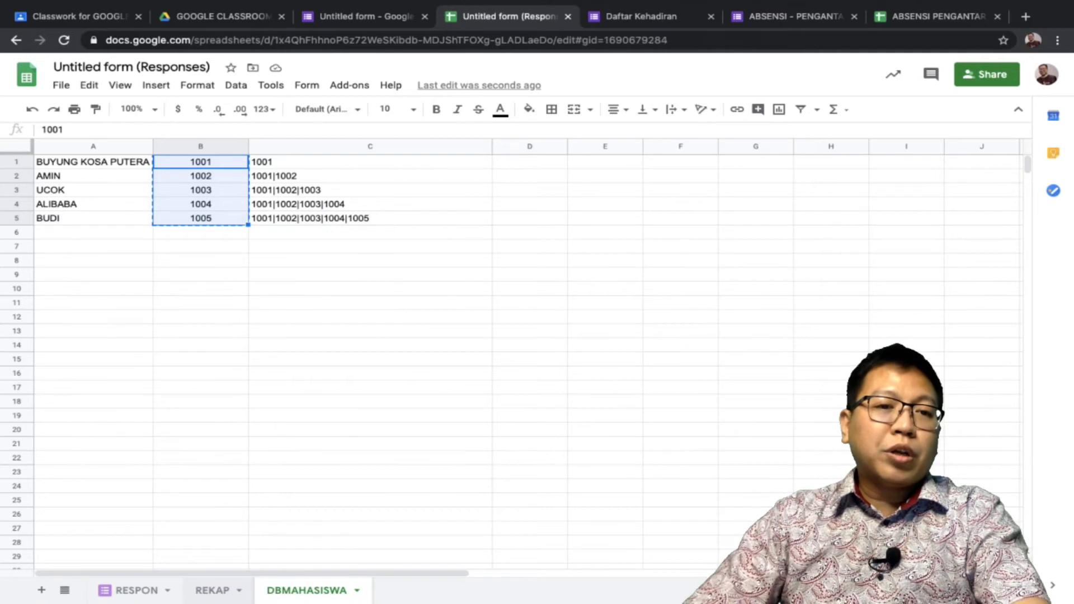
pyautogui.hotkey('ctrl', 'shift', 'pageup')
pyautogui.click(109, 353)
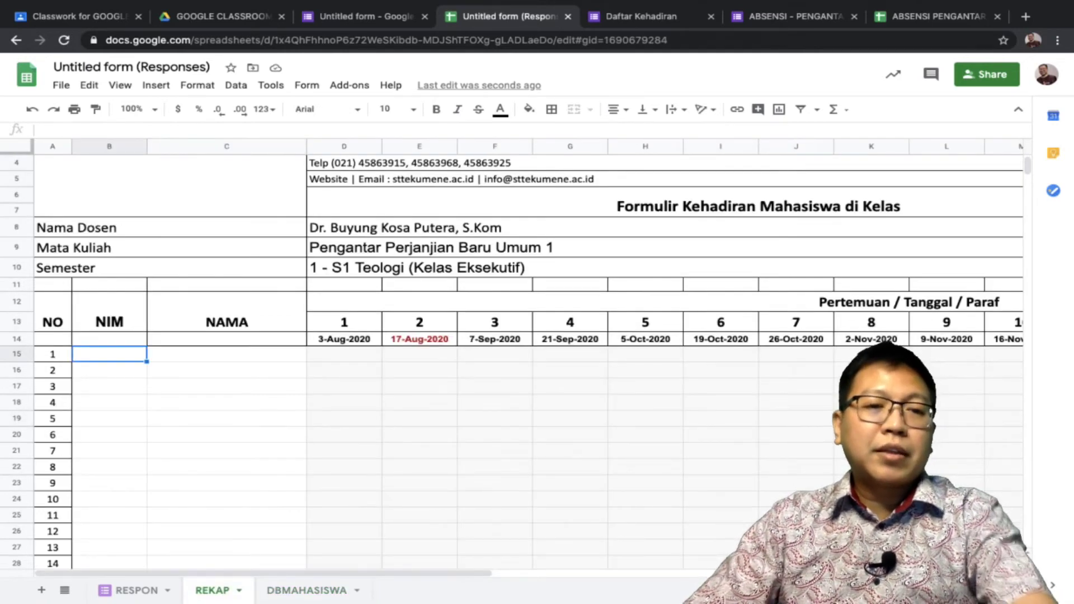
pyautogui.hotkey('ctrl', 'v')
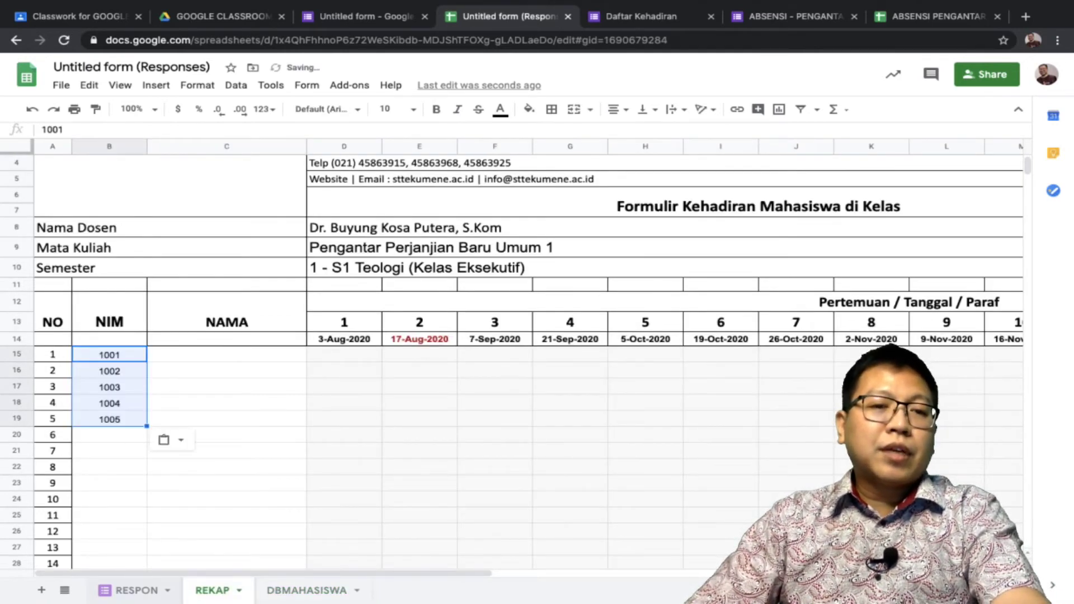
# Copy the five student names from DBMAHASISWA A1:A5 into REKAP C15
pyautogui.hotkey('ctrl', 'shift', 'pagedown')
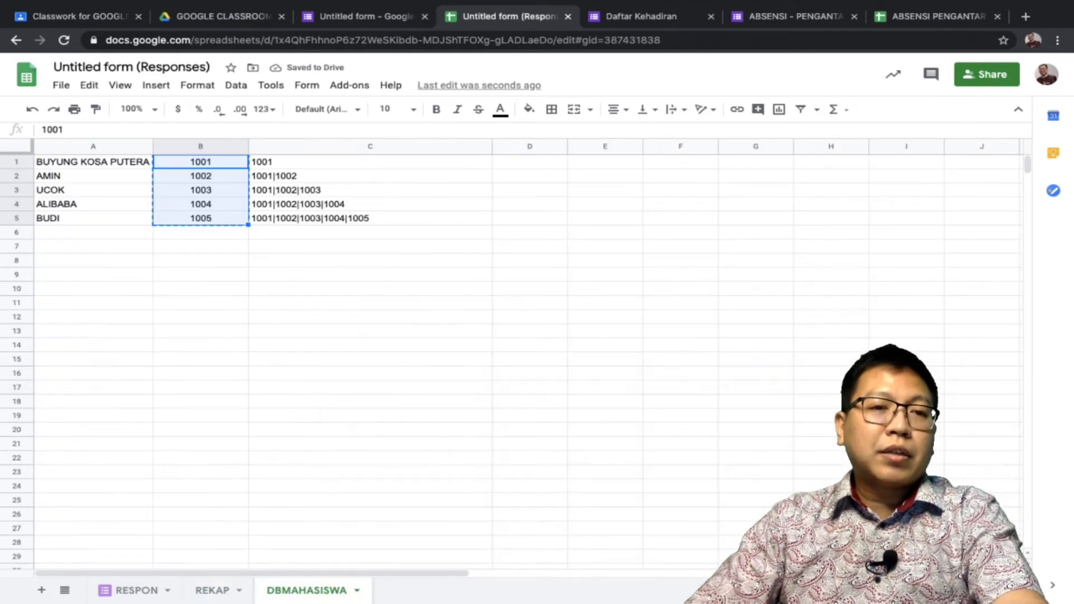
pyautogui.press('Left')
pyautogui.hotkey('shift', 'Down')
pyautogui.hotkey('shift', 'Down')
pyautogui.hotkey('shift', 'Down')
pyautogui.hotkey('shift', 'Down')
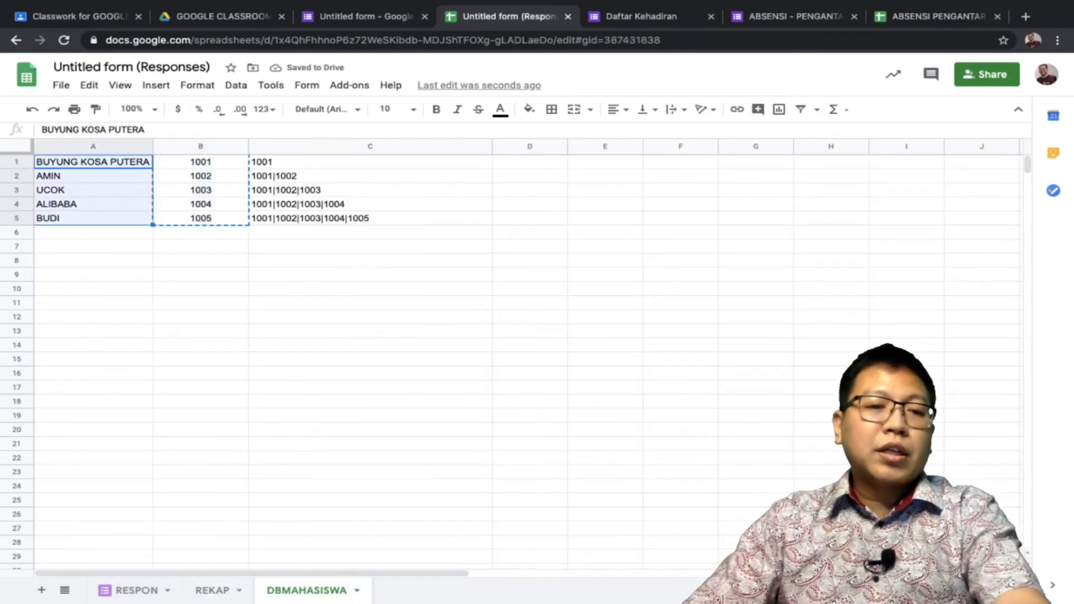
pyautogui.hotkey('ctrl', 'c')
pyautogui.hotkey('ctrl', 'shift', 'pageup')
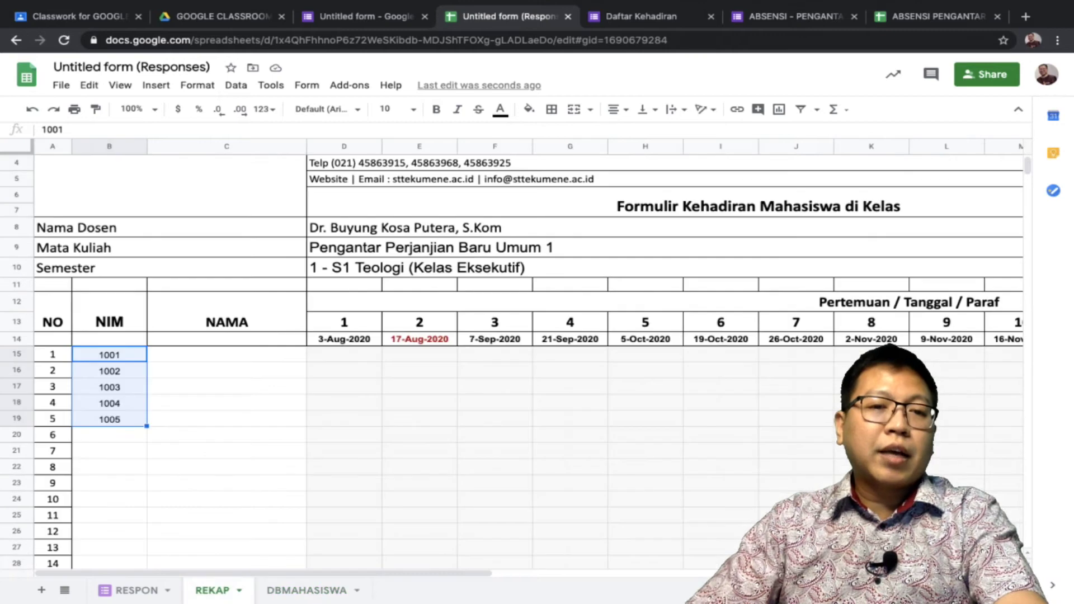
pyautogui.click(226, 354)
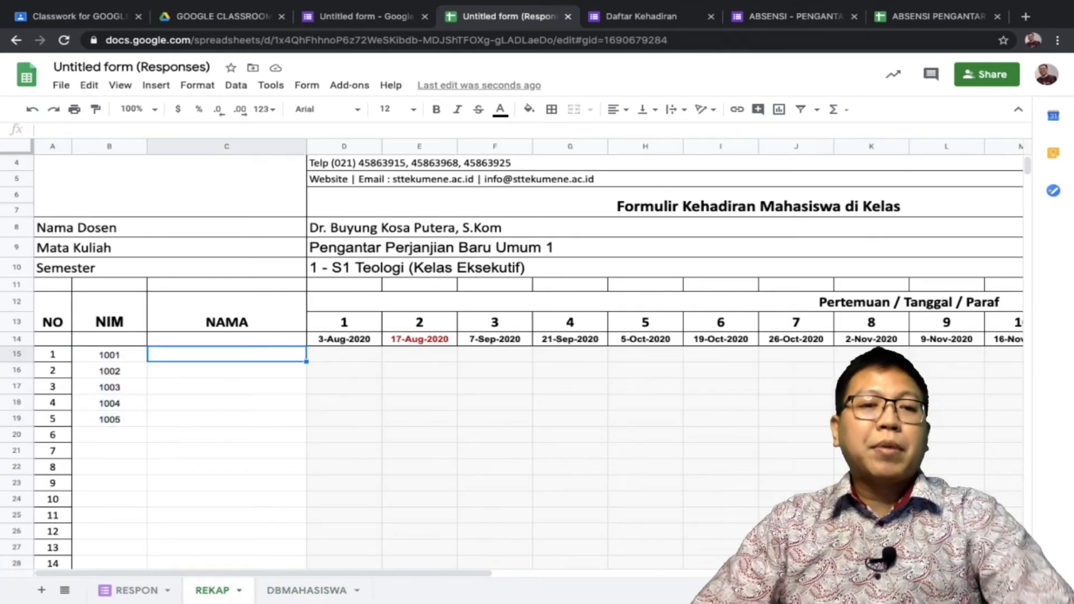
pyautogui.hotkey('ctrl', 'v')
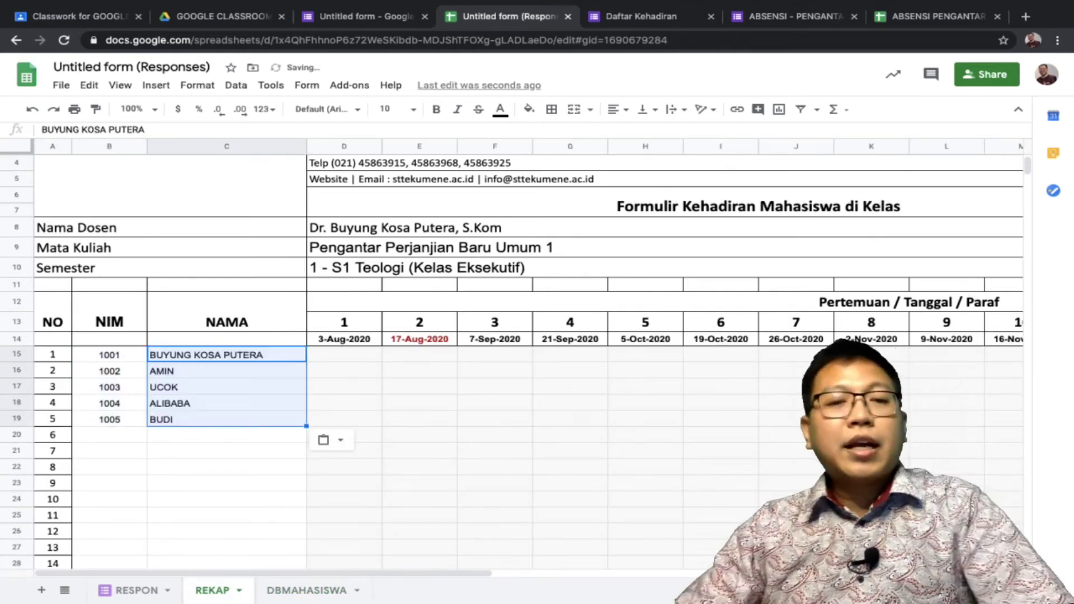
# Review the D15 and E15 VLOOKUP formulas and RESPON, then edit D14's 3-Aug-2020 date
pyautogui.click(344, 354)
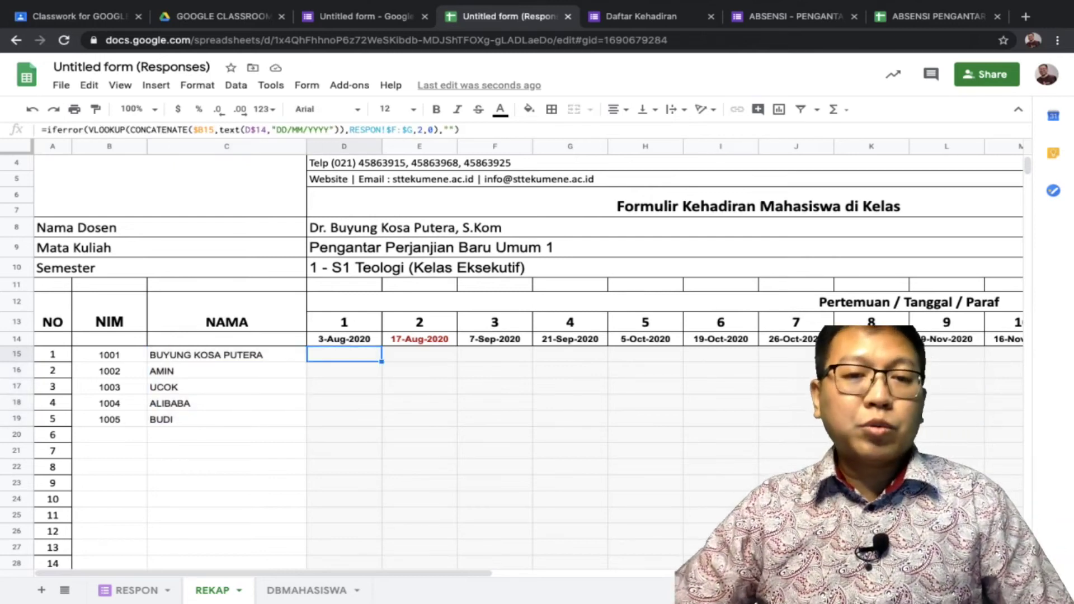
pyautogui.click(419, 354)
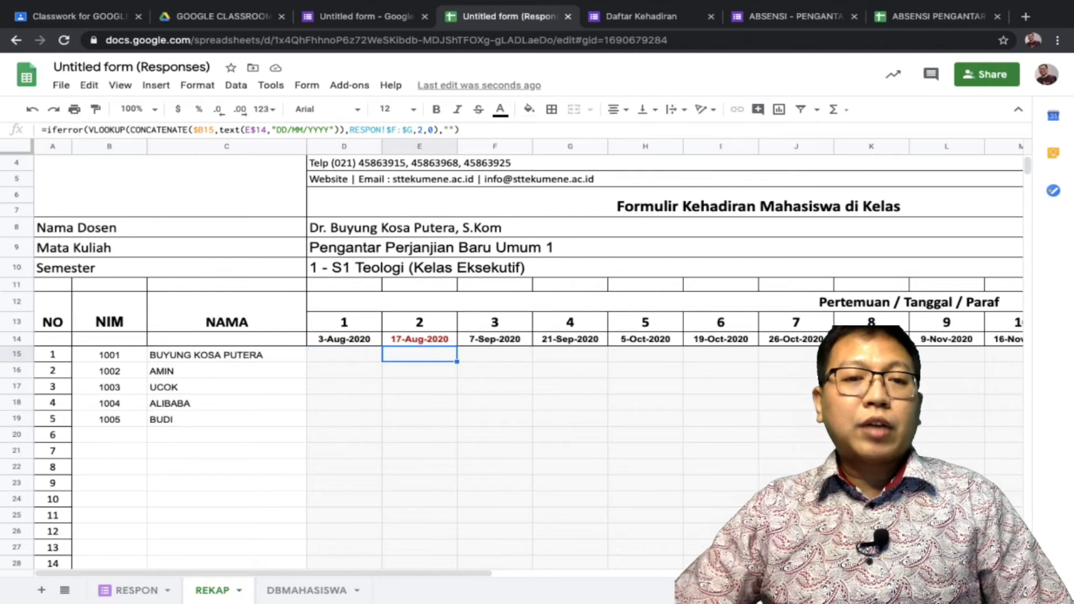
pyautogui.click(344, 354)
pyautogui.click(344, 339)
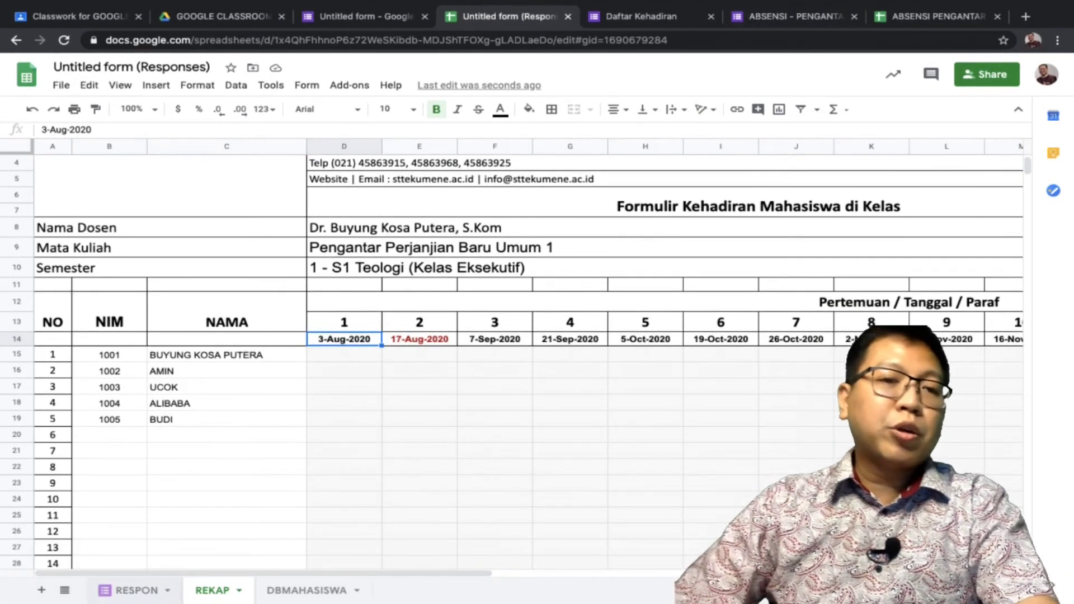
pyautogui.hotkey('ctrl', 'shift', 'pageup')
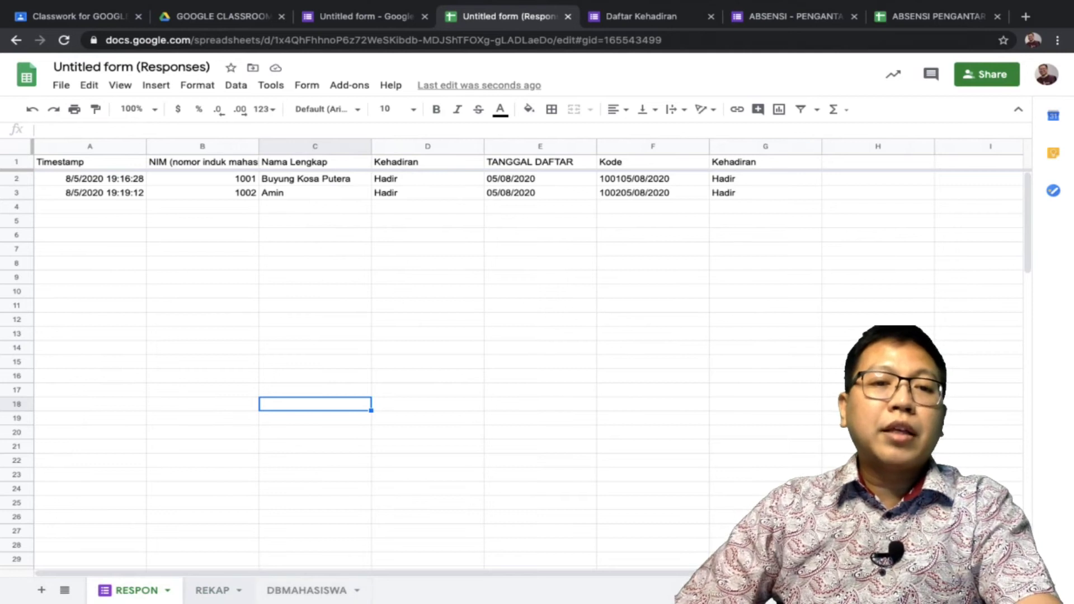
pyautogui.hotkey('ctrl', 'shift', 'pagedown')
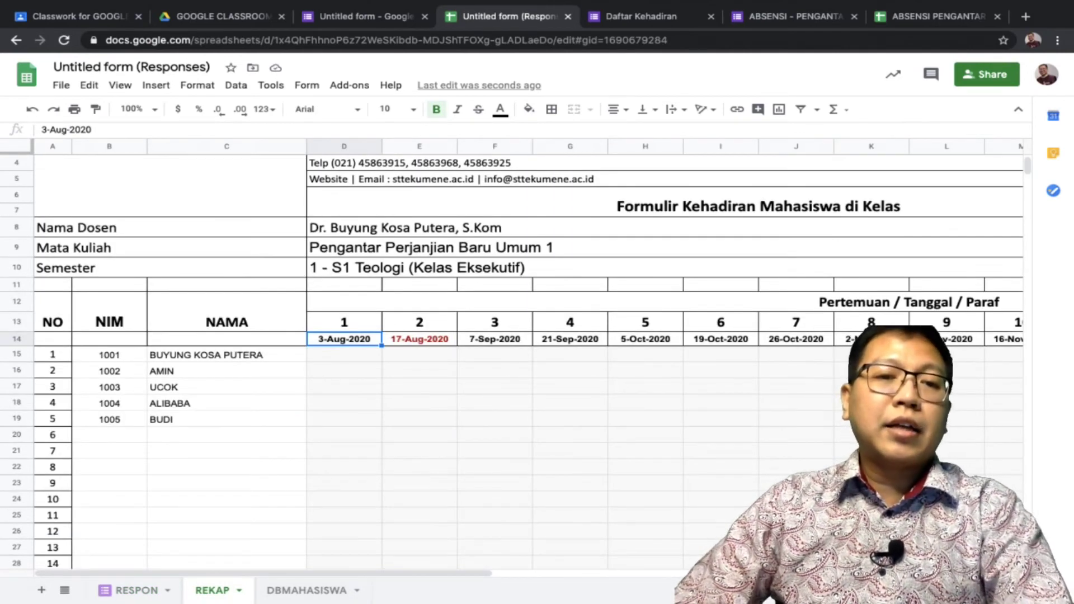
pyautogui.press('Return')
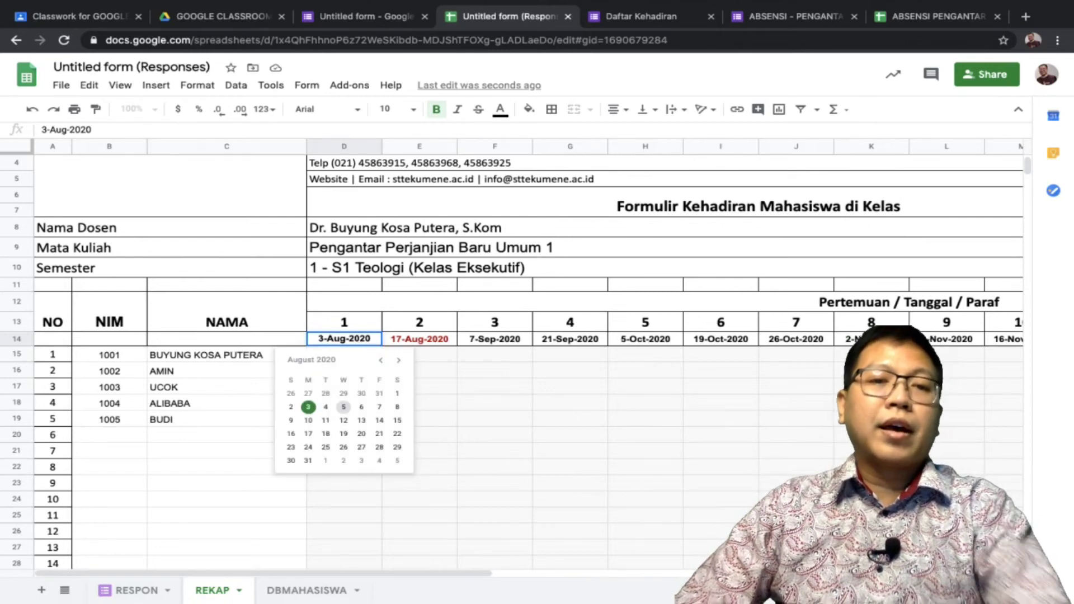
# Change D14's first meeting date to 5-Aug-2020 and review D15's IFERROR/VLOOKUP formula
pyautogui.click(344, 406)
pyautogui.click(419, 402)
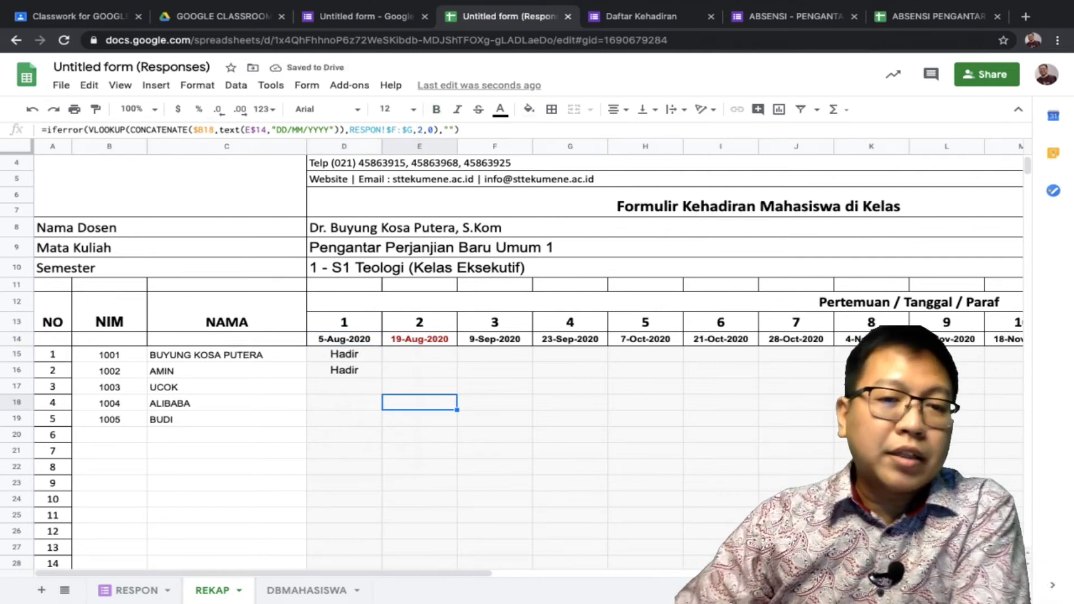
pyautogui.click(344, 354)
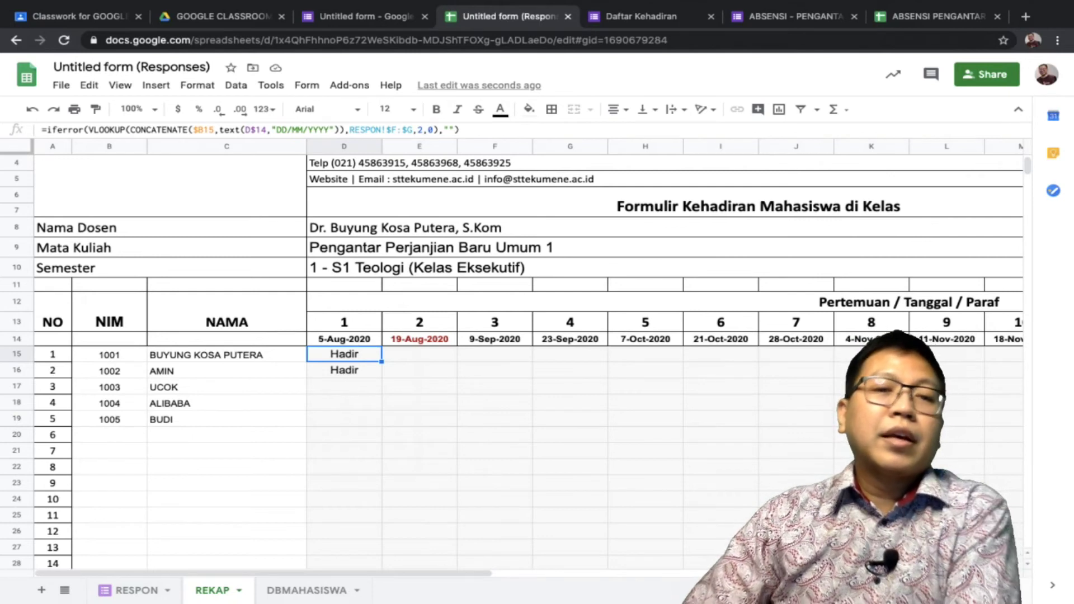
pyautogui.press('F2')
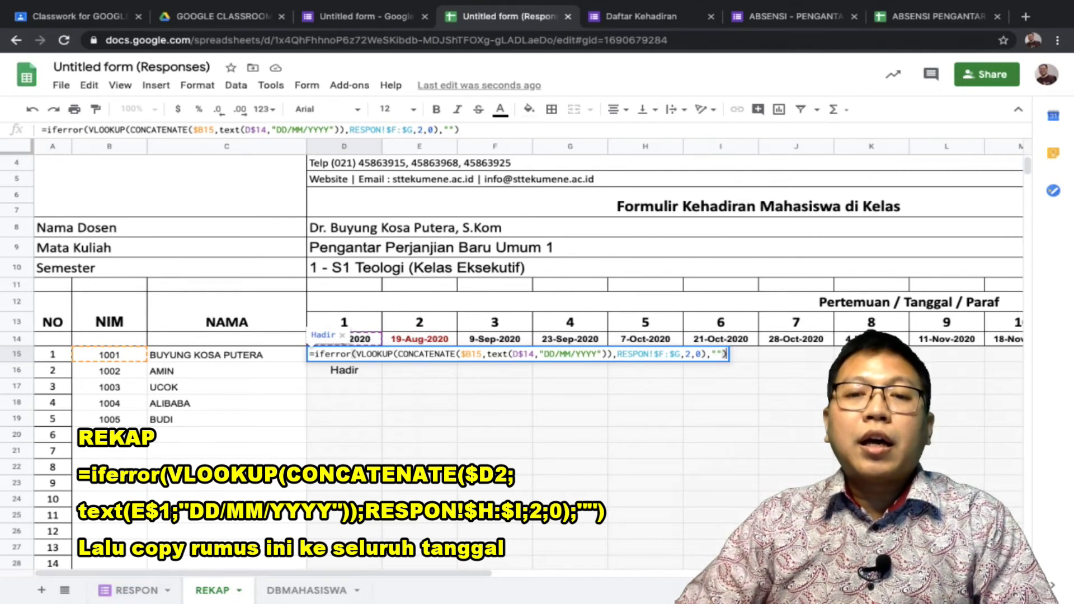
pyautogui.moveTo(649, 354); pyautogui.dragTo(681, 354)
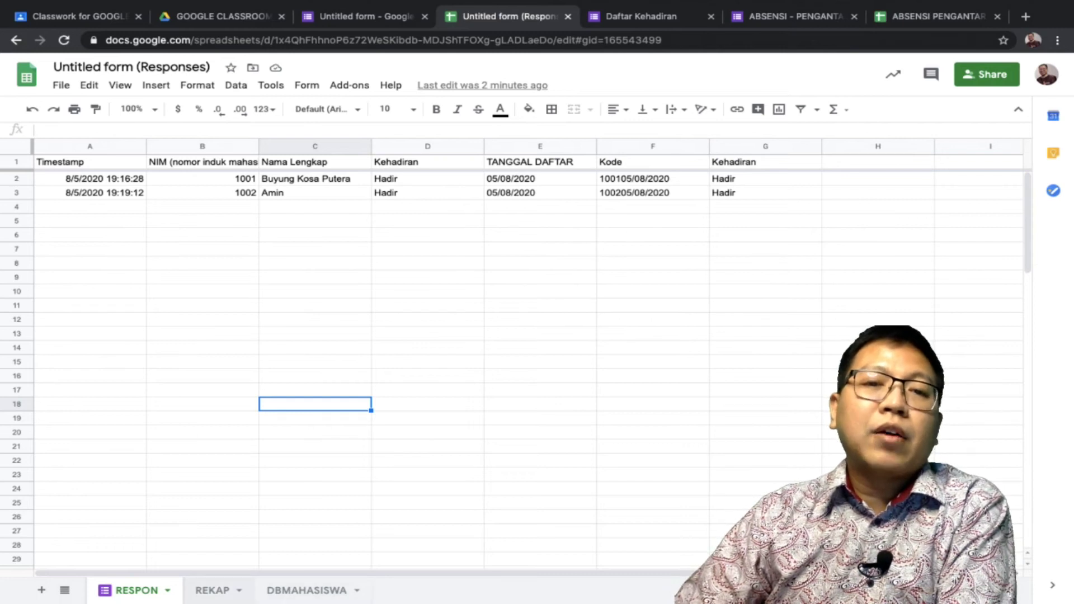
pyautogui.hotkey('ctrl', 'shift', 'pagedown')
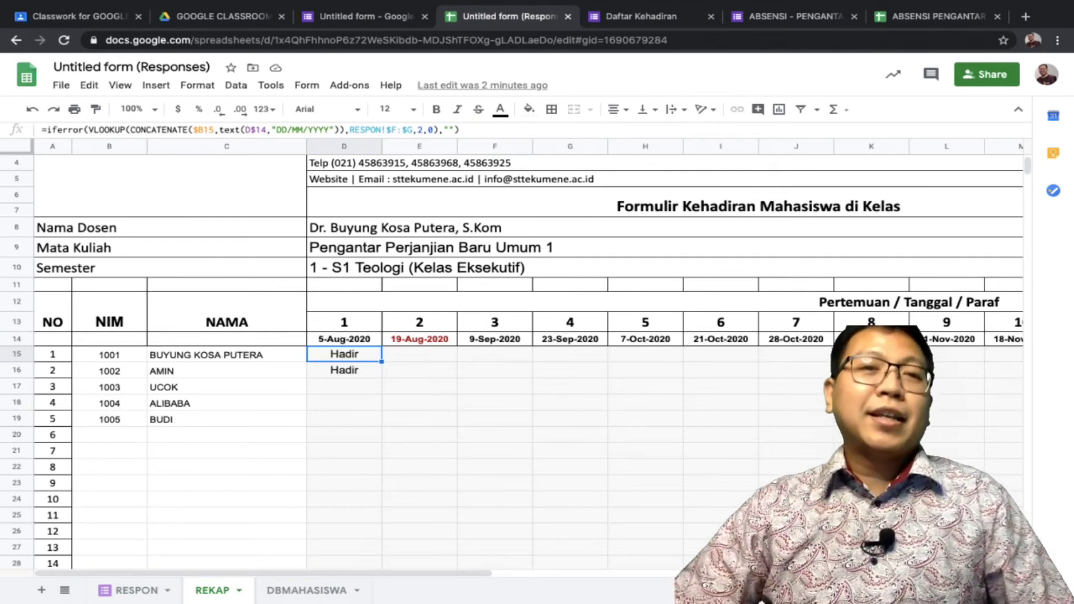
pyautogui.hotkey('ctrl', 'shift', 'Tab')
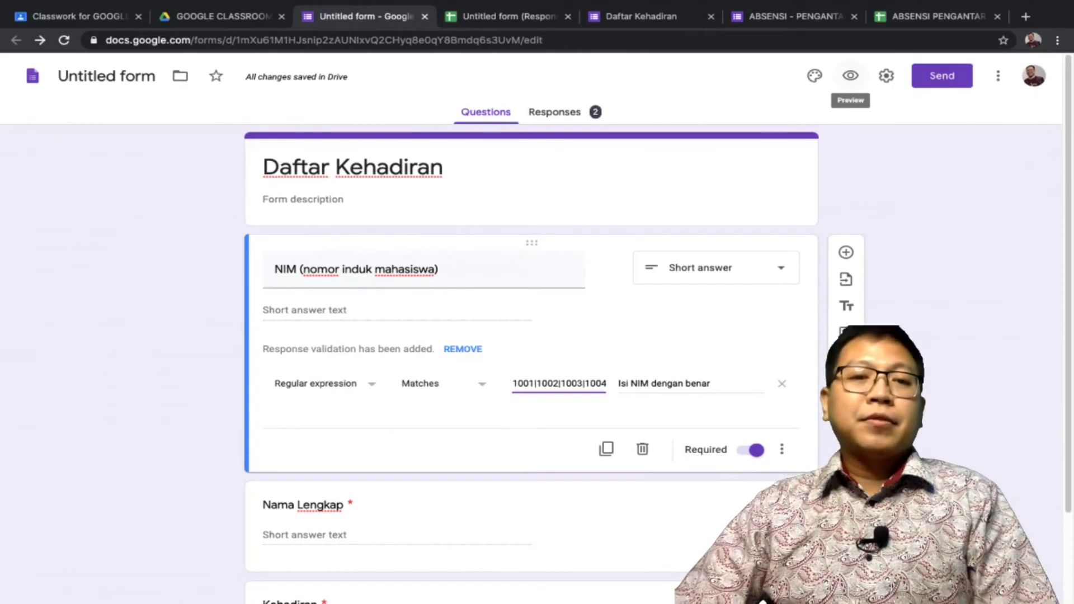
# Submit a Hadir response for NIM 1003 with the student's full name
pyautogui.click(850, 75)
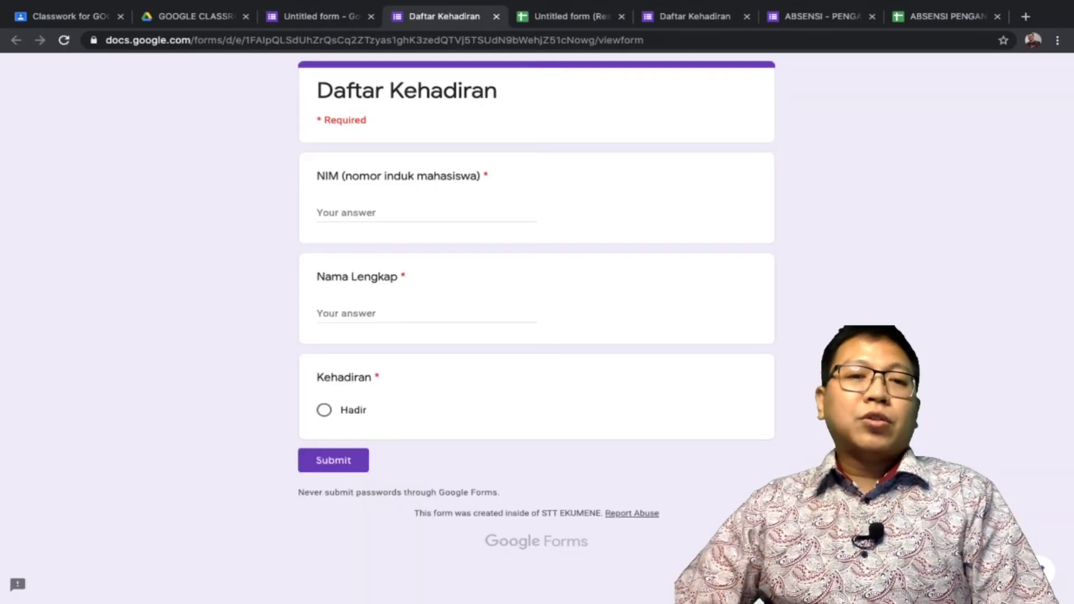
pyautogui.click(347, 212)
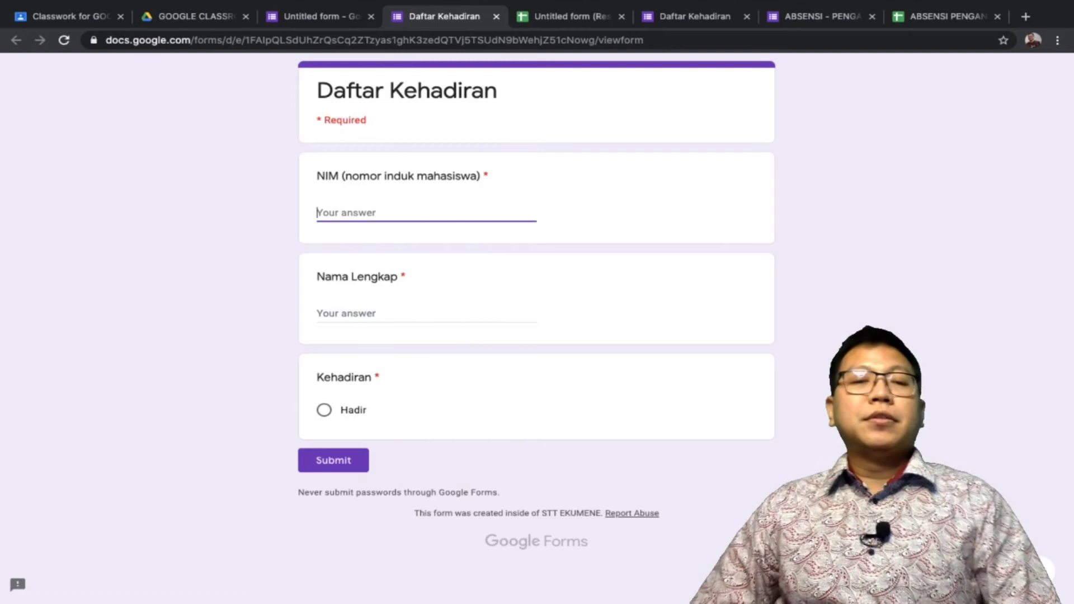
pyautogui.write('1003')
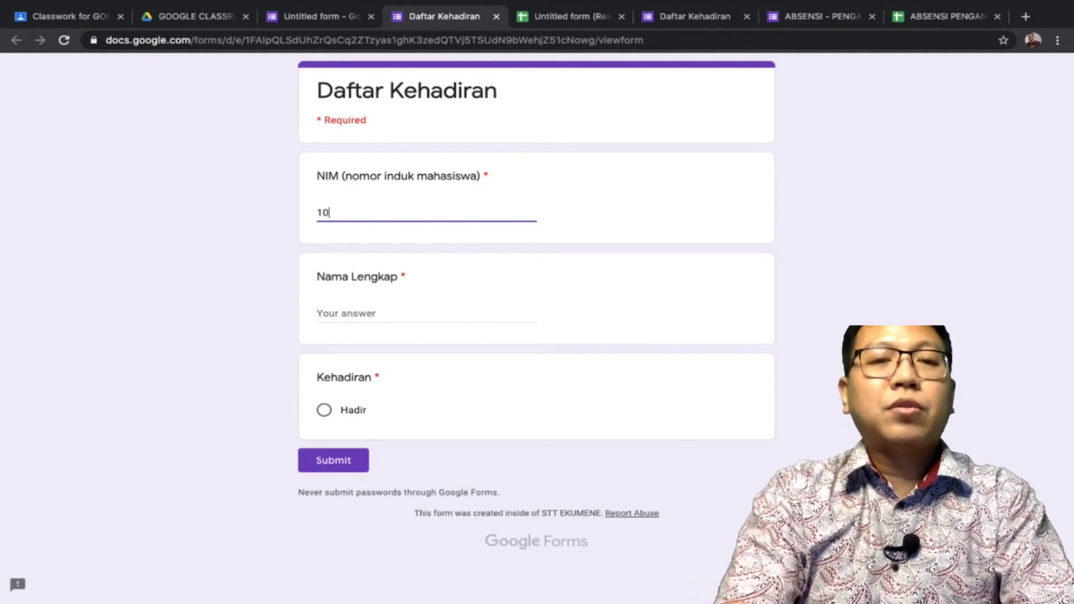
pyautogui.click(347, 313)
pyautogui.write('U')
pyautogui.press('BackSpace')
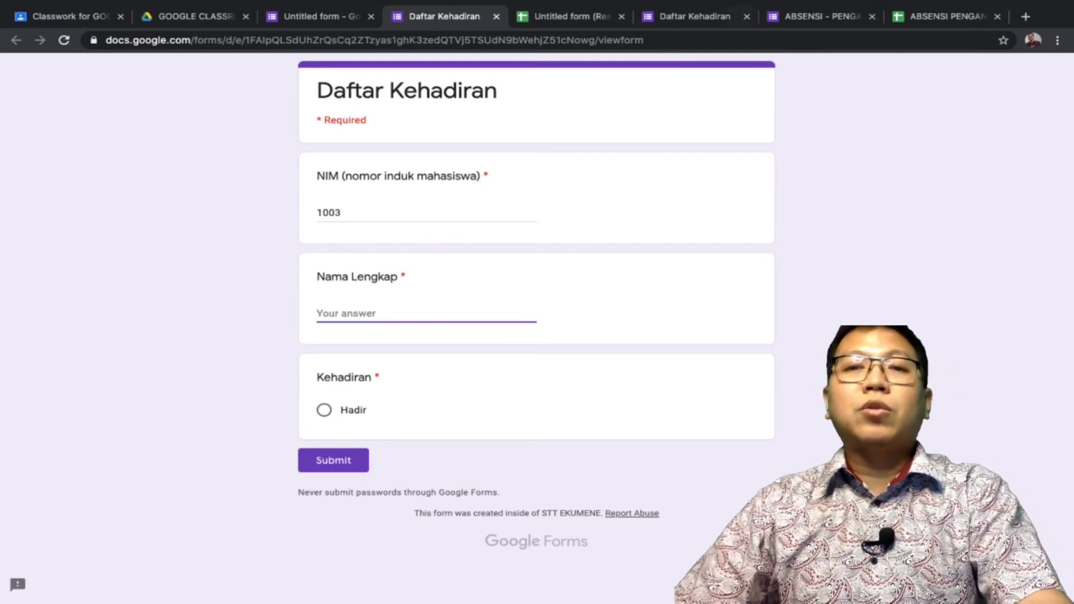
pyautogui.hotkey('ctrl', 'Tab')
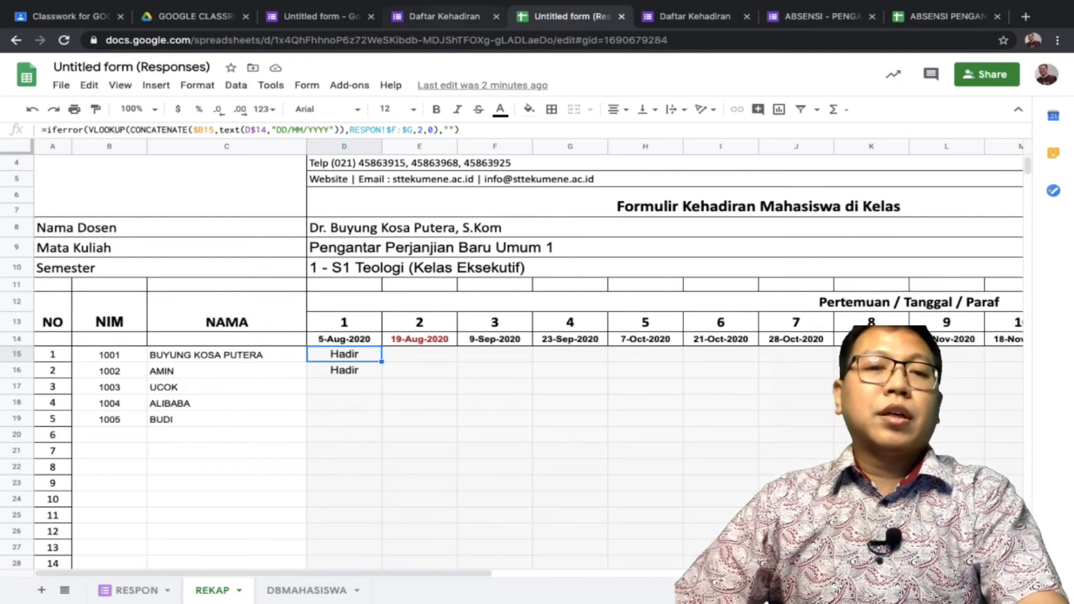
pyautogui.hotkey('ctrl', 'shift', 'Tab')
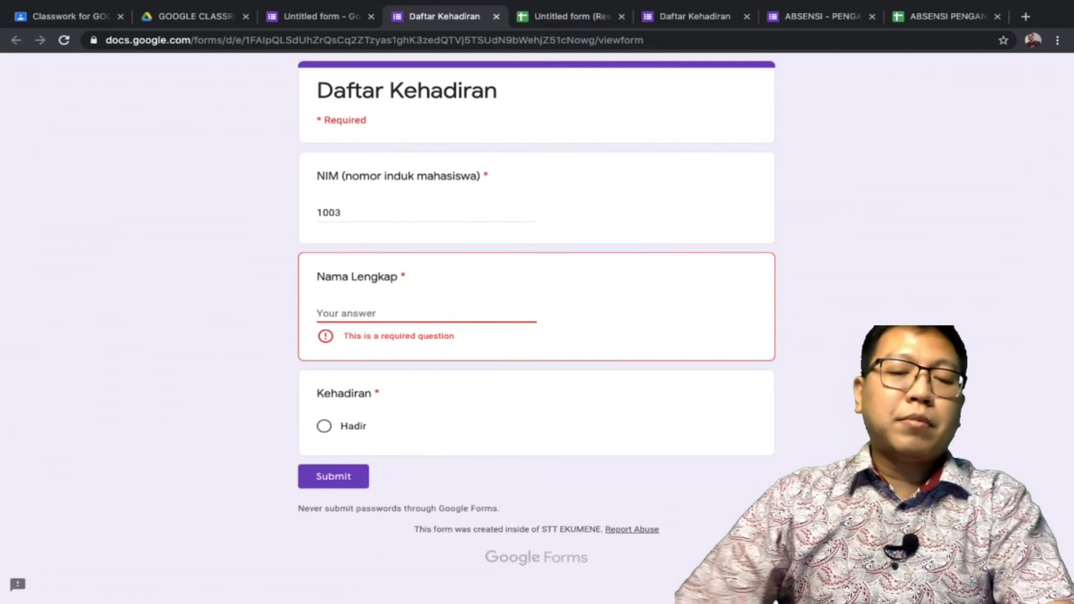
pyautogui.write('UCOK')
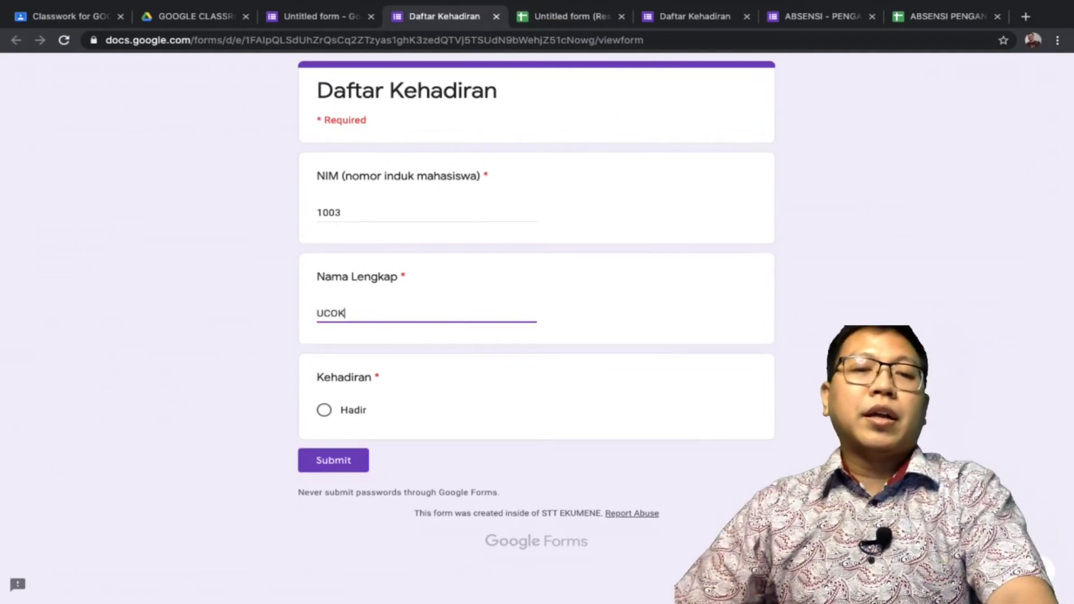
pyautogui.click(324, 410)
pyautogui.click(334, 459)
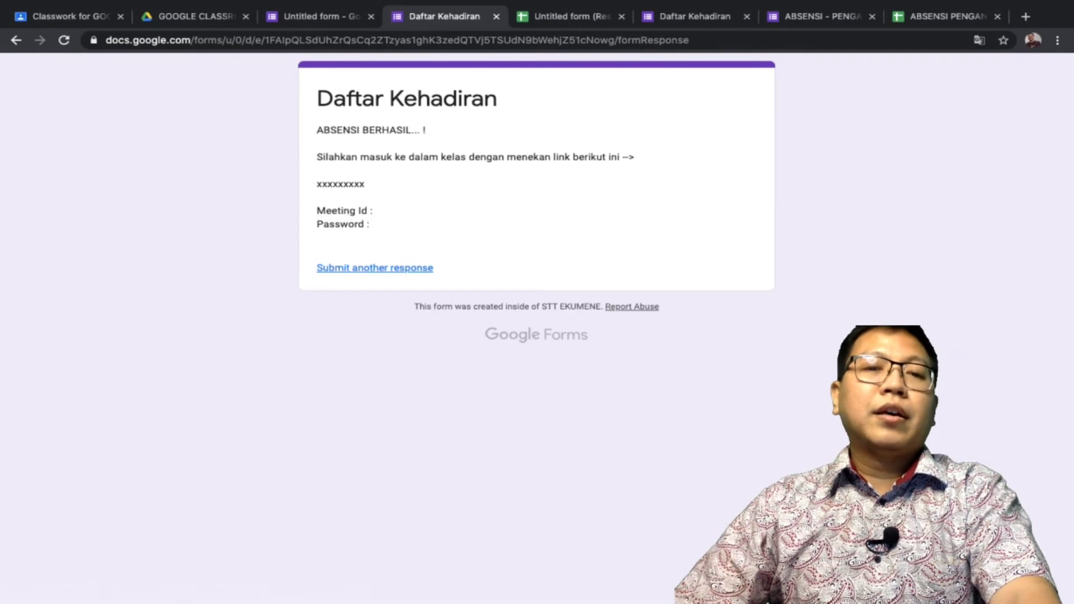
# Submit another Hadir response for NIM 1004 with the student's name
pyautogui.click(374, 267)
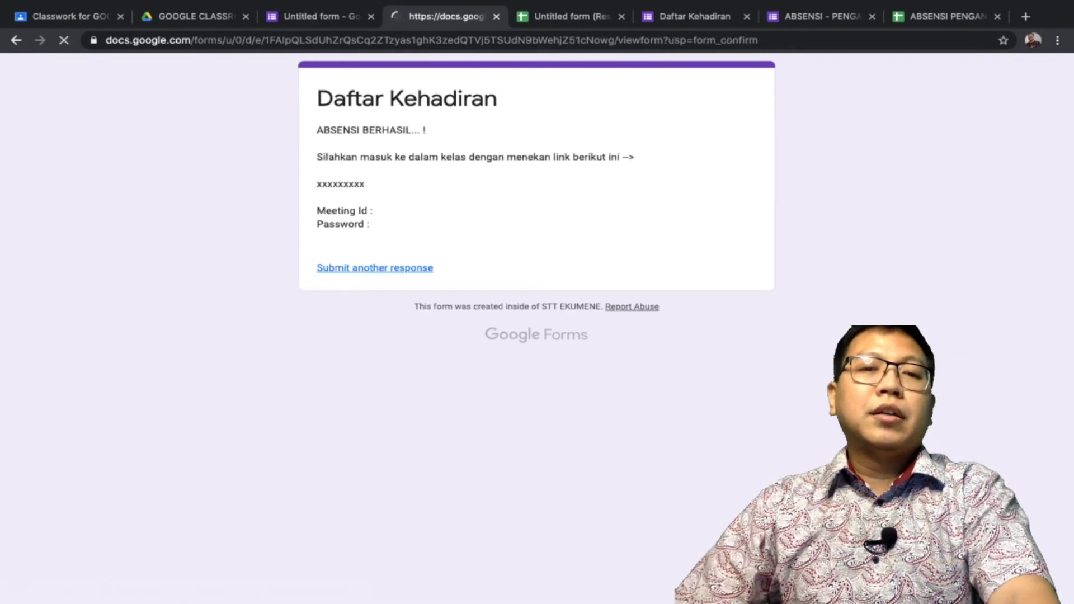
pyautogui.click(369, 212)
pyautogui.write('1004')
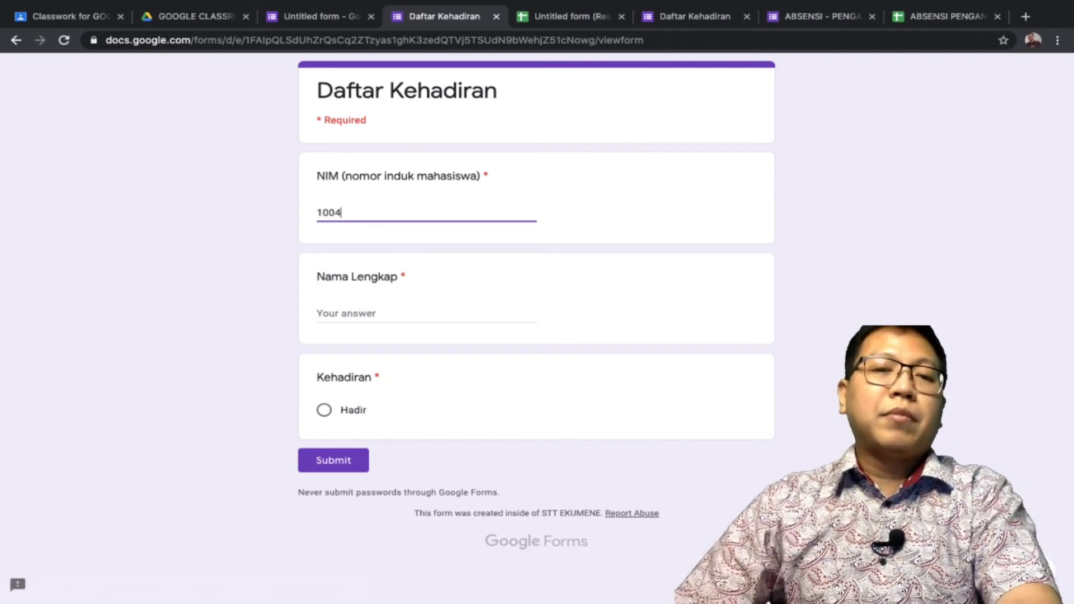
pyautogui.click(370, 313)
pyautogui.write('ALIB')
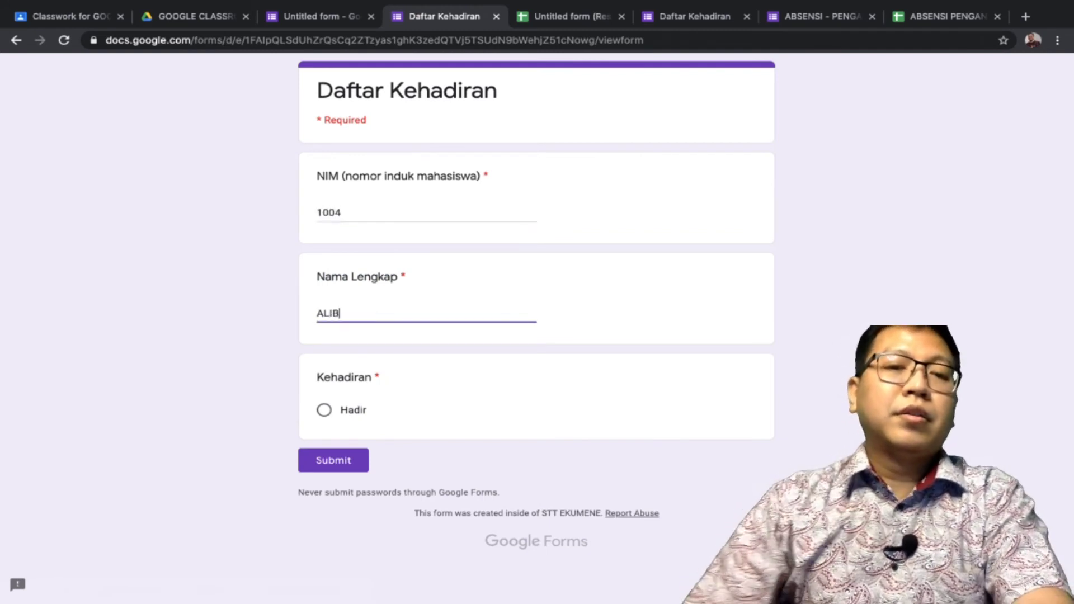
pyautogui.write('ABA')
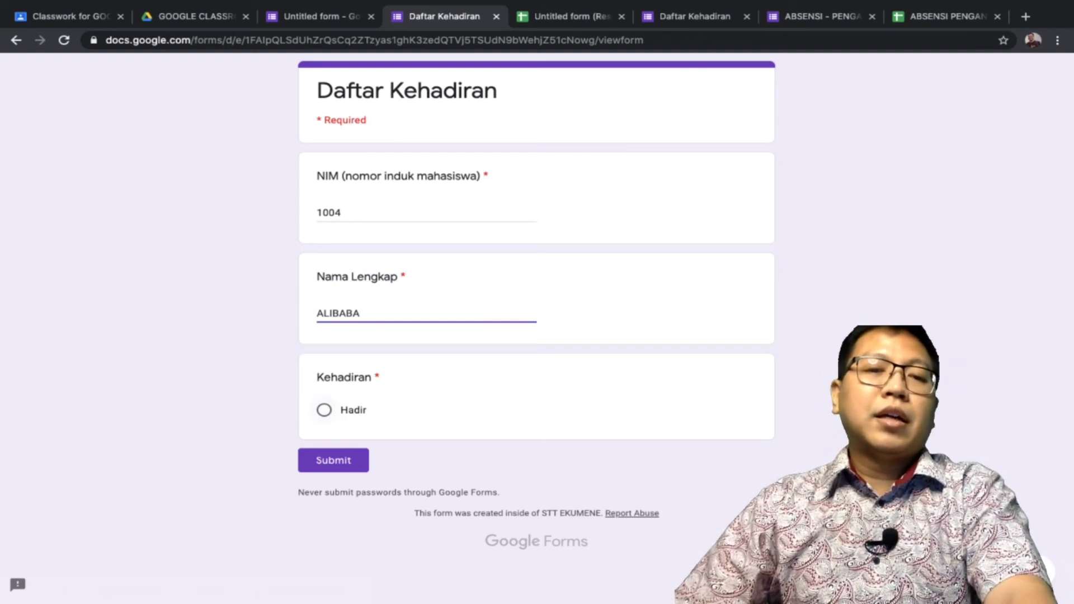
pyautogui.click(324, 410)
pyautogui.click(333, 459)
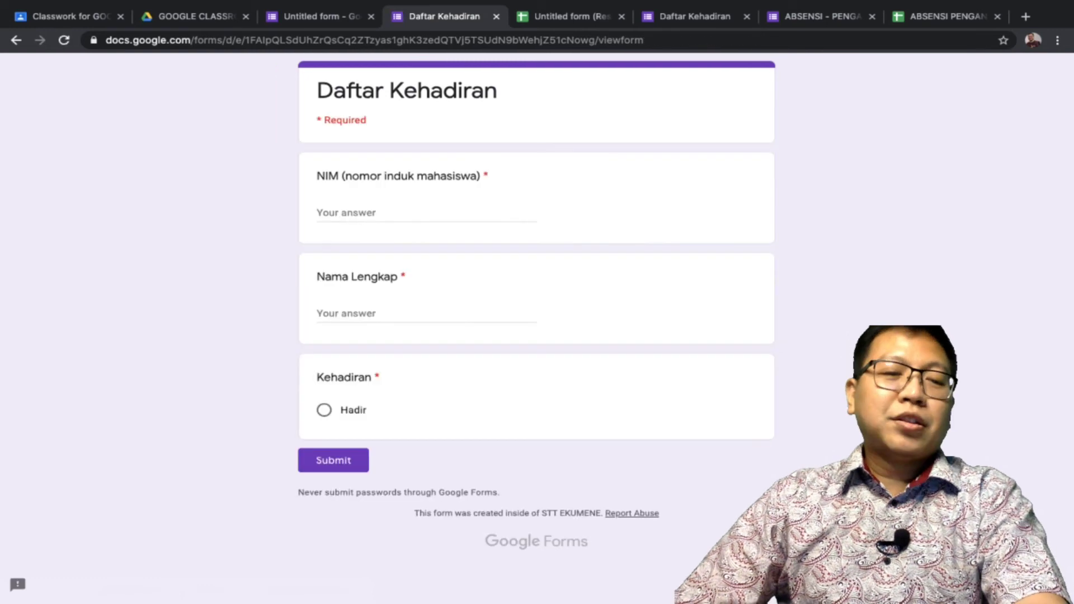
# Submit a Hadir response for NIM 1001 with the student's full name
pyautogui.click(347, 213)
pyautogui.write('1001')
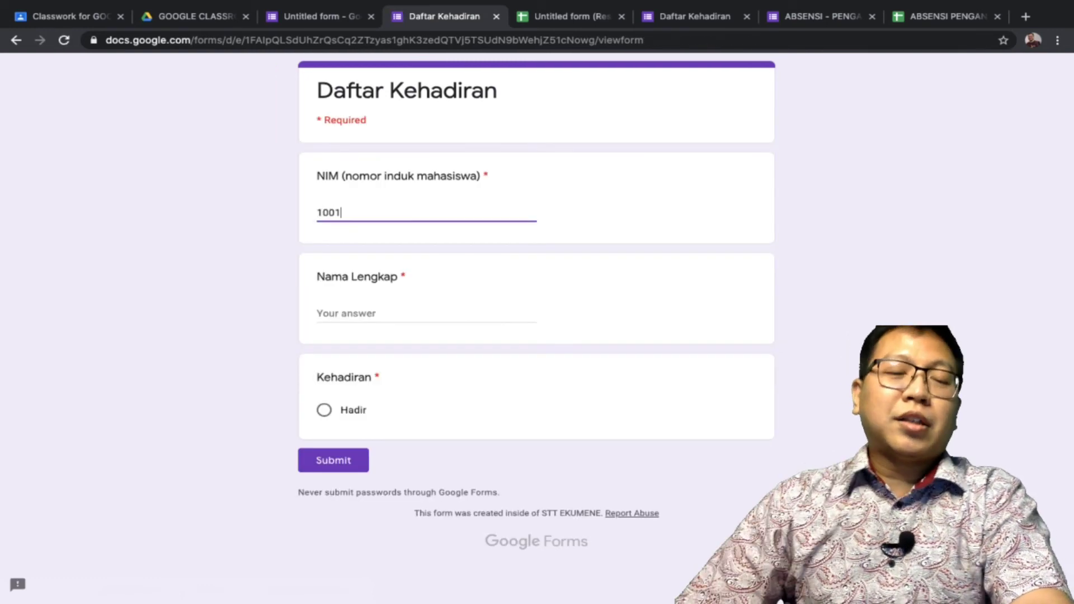
pyautogui.click(347, 313)
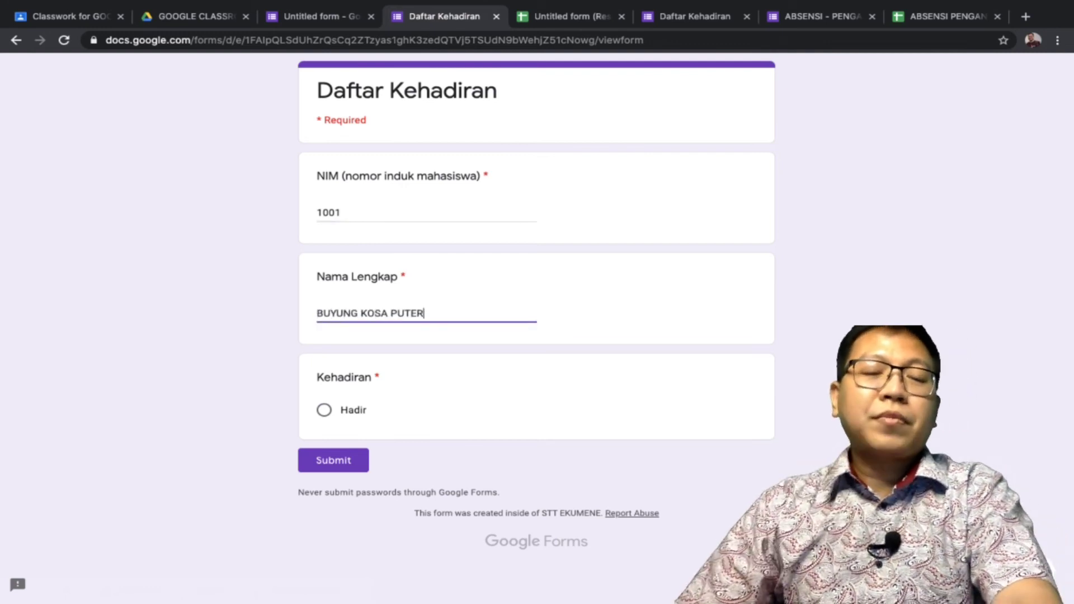
pyautogui.click(324, 410)
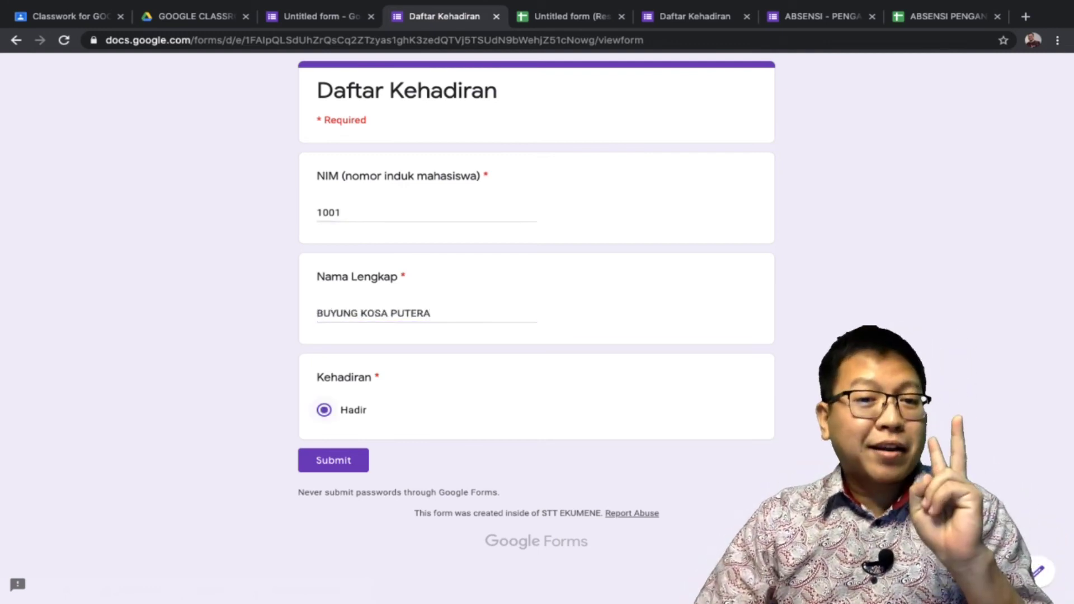
pyautogui.click(333, 460)
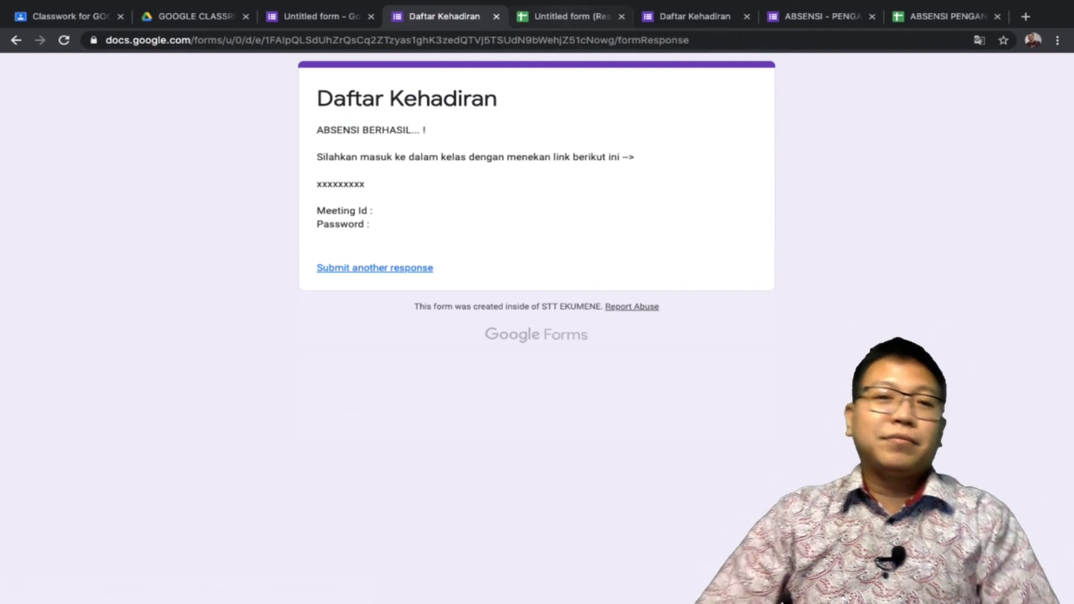
# Switch to the responses spreadsheet and show the RESPON sheet with the new entries
pyautogui.hotkey('ctrl', 'Tab')
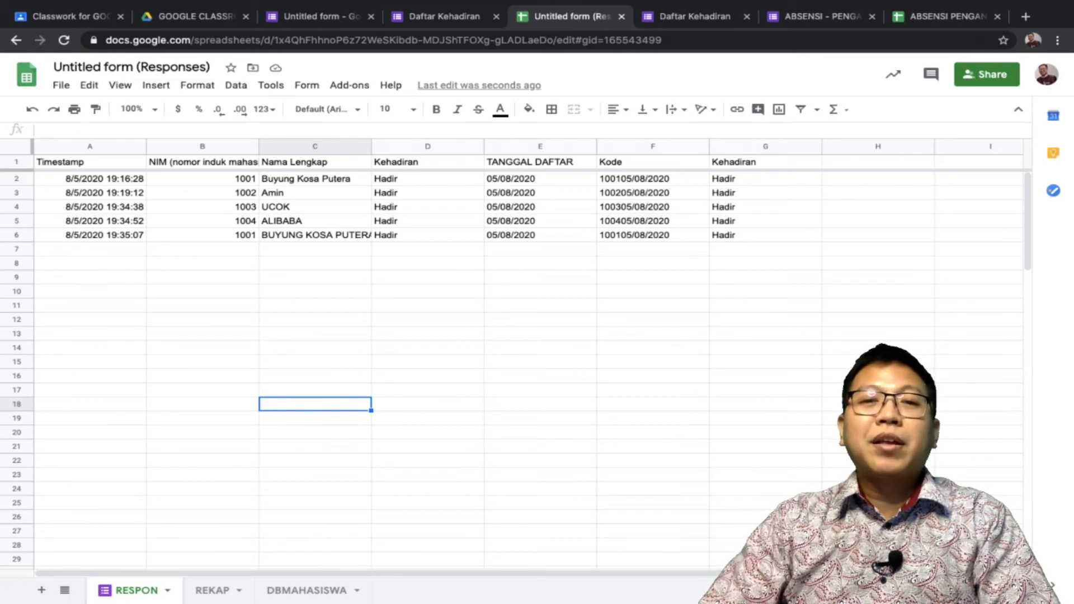
pyautogui.hotkey('ctrl', 'pagedown')
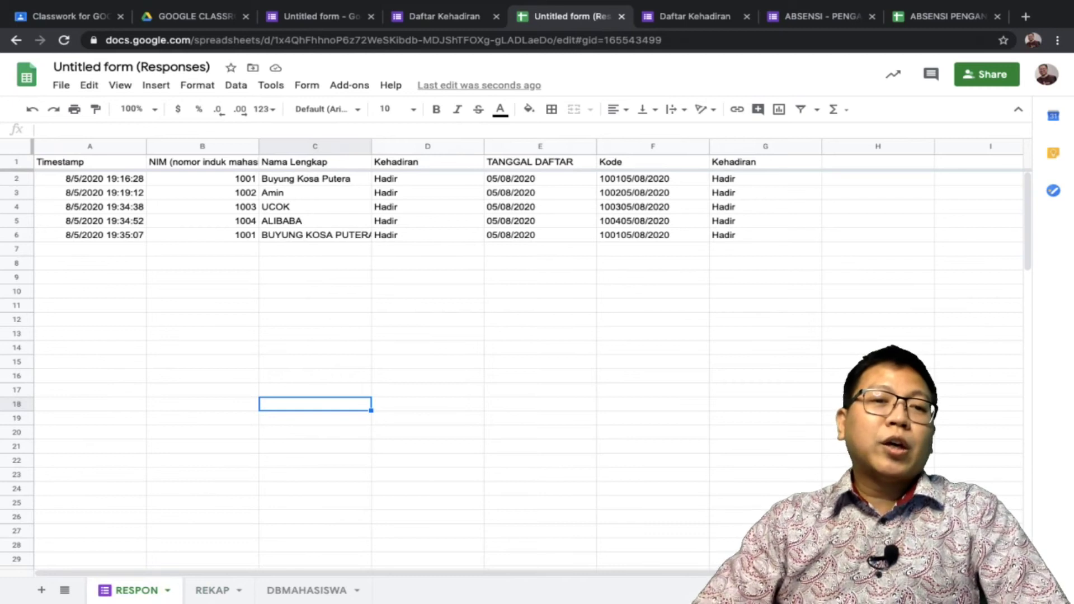
# Redate the last response in A6 to 19 August 2020 and check REKAP
pyautogui.click(89, 235)
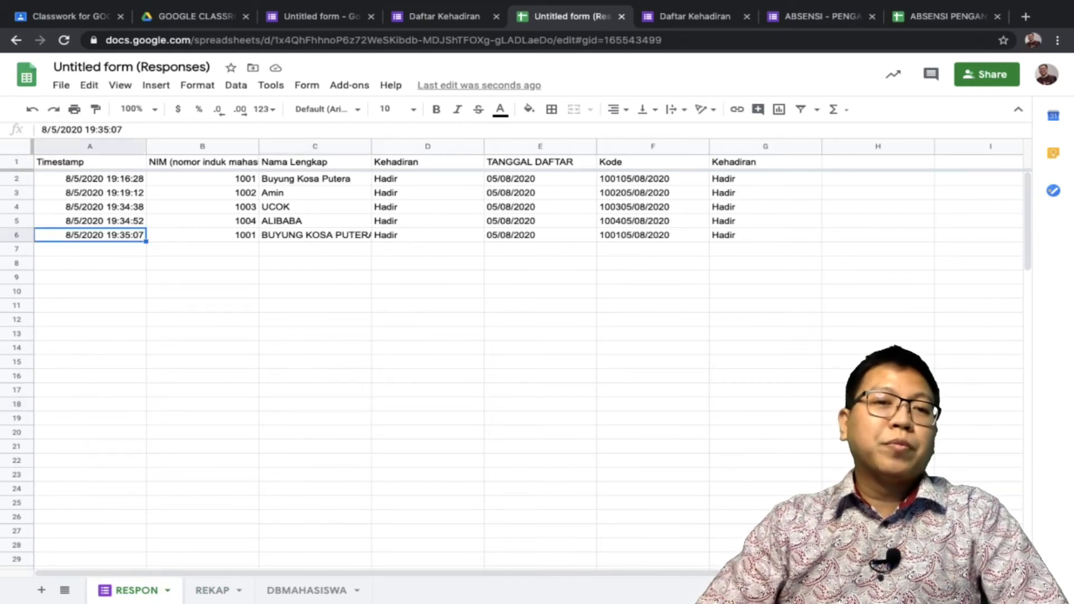
pyautogui.doubleClick(89, 234)
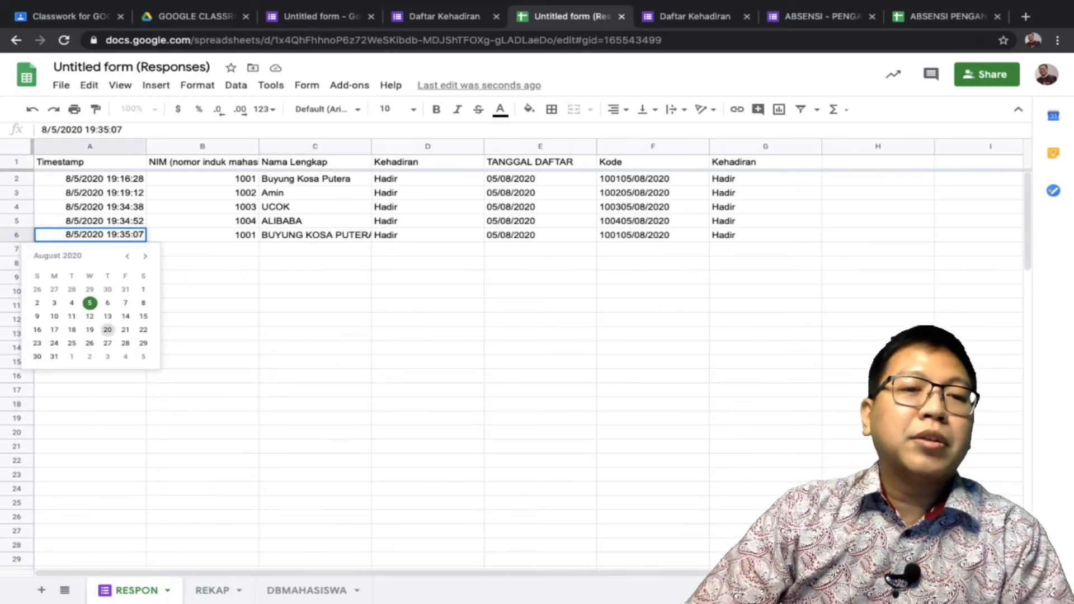
pyautogui.click(90, 329)
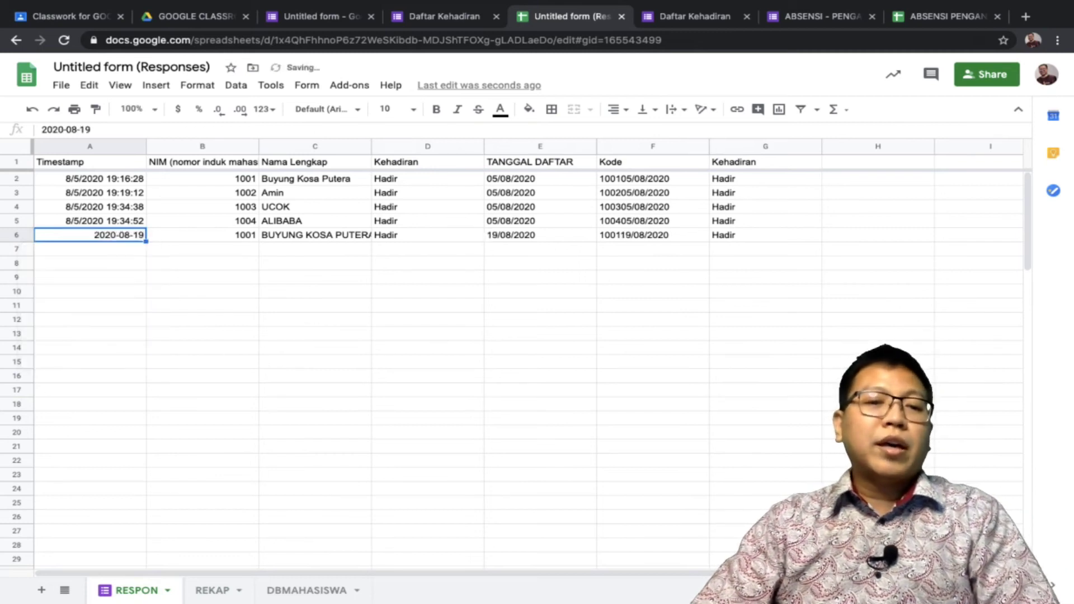
pyautogui.hotkey('ctrl', 'shift', 'pagedown')
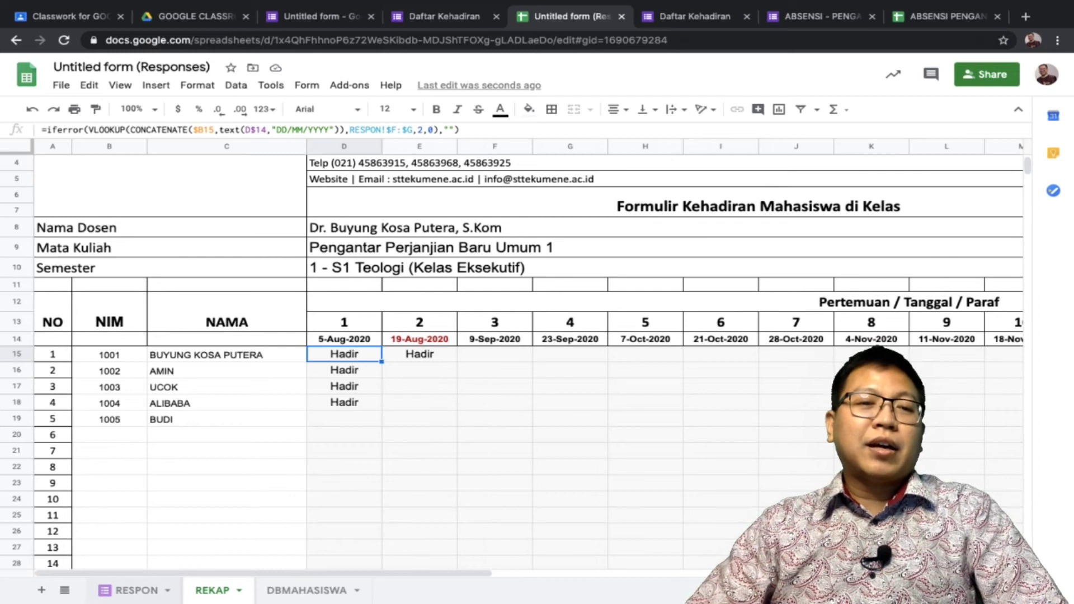
pyautogui.hotkey('ctrl', 'shift', 'pageup')
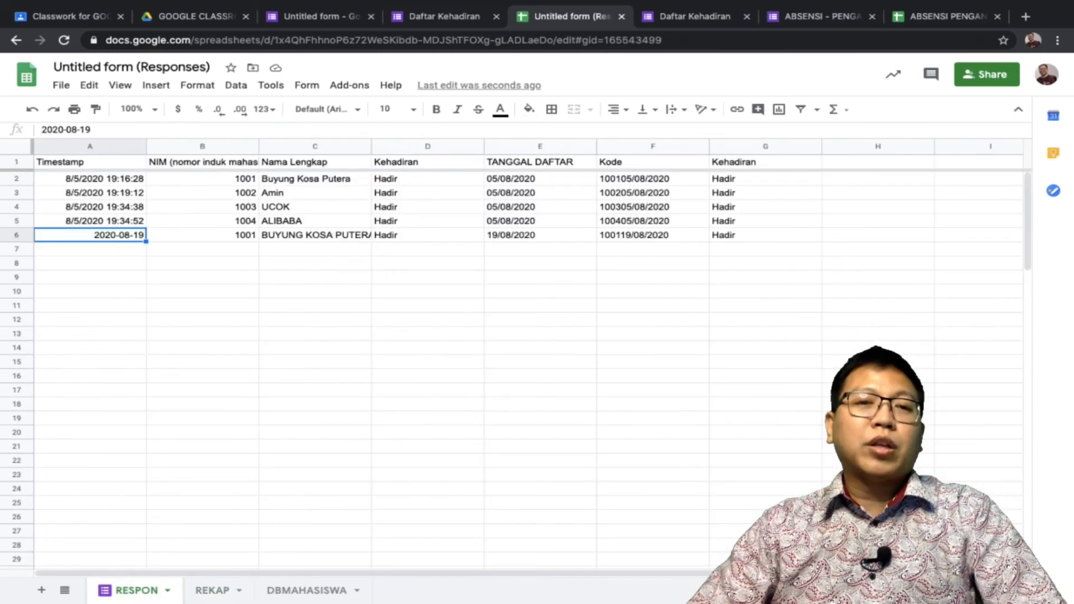
pyautogui.hotkey('ctrl', 'shift', 'pagedown')
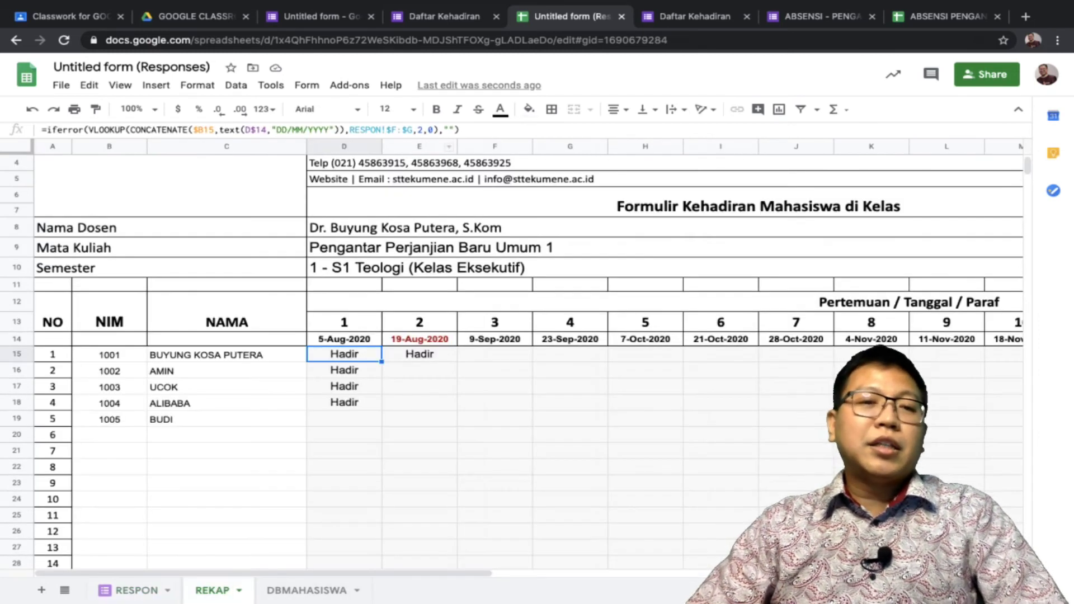
pyautogui.hotkey('ctrl', 'shift', 'pageup')
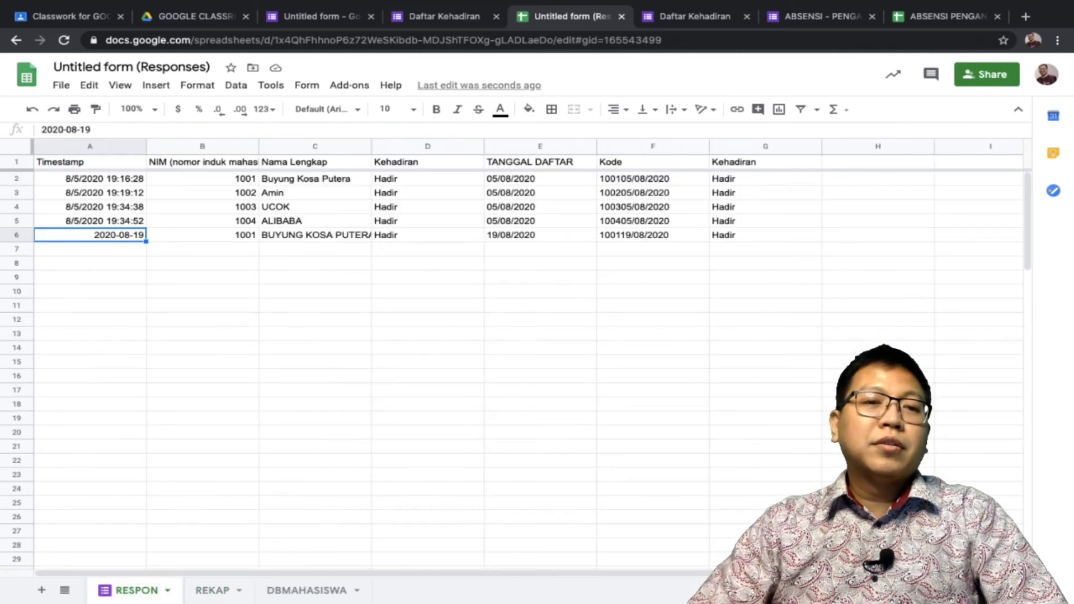
# Change the last response's date to 7 October 2020 and check REKAP
pyautogui.press('Return')
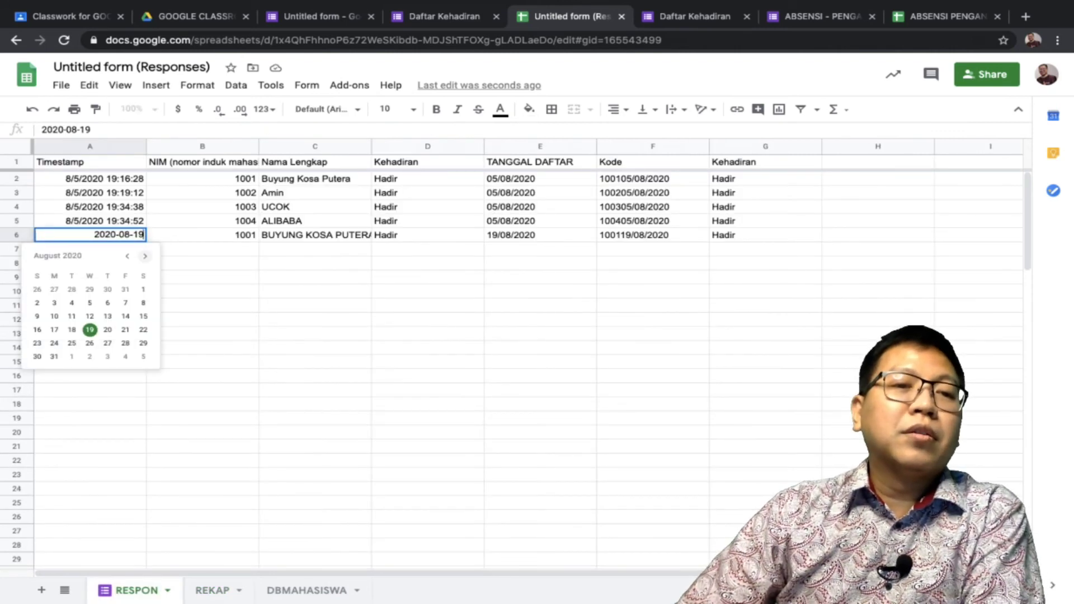
pyautogui.click(144, 255)
pyautogui.click(145, 256)
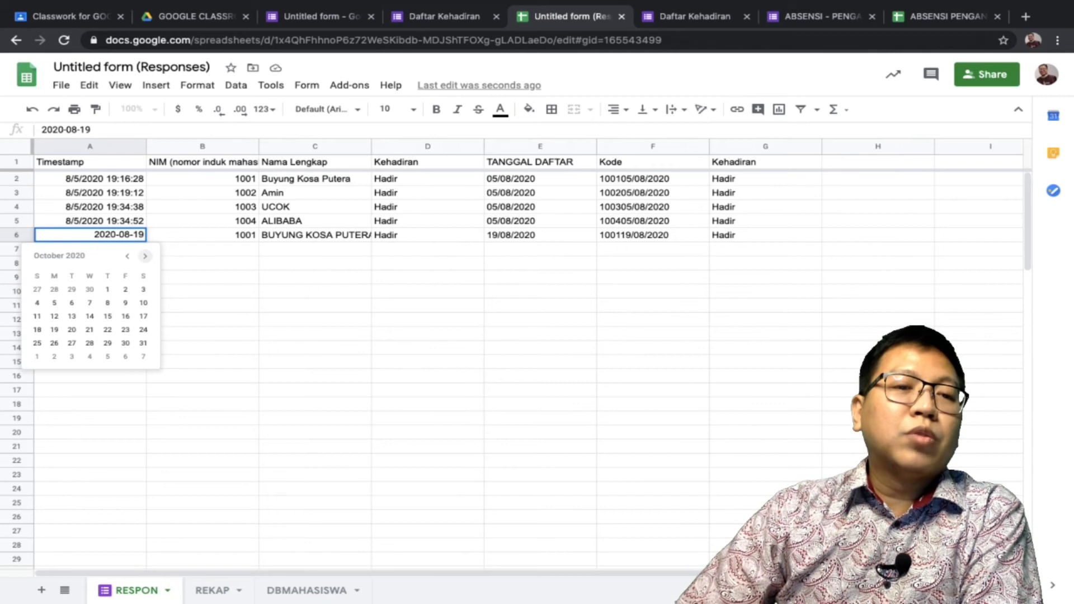
pyautogui.click(90, 303)
pyautogui.click(90, 291)
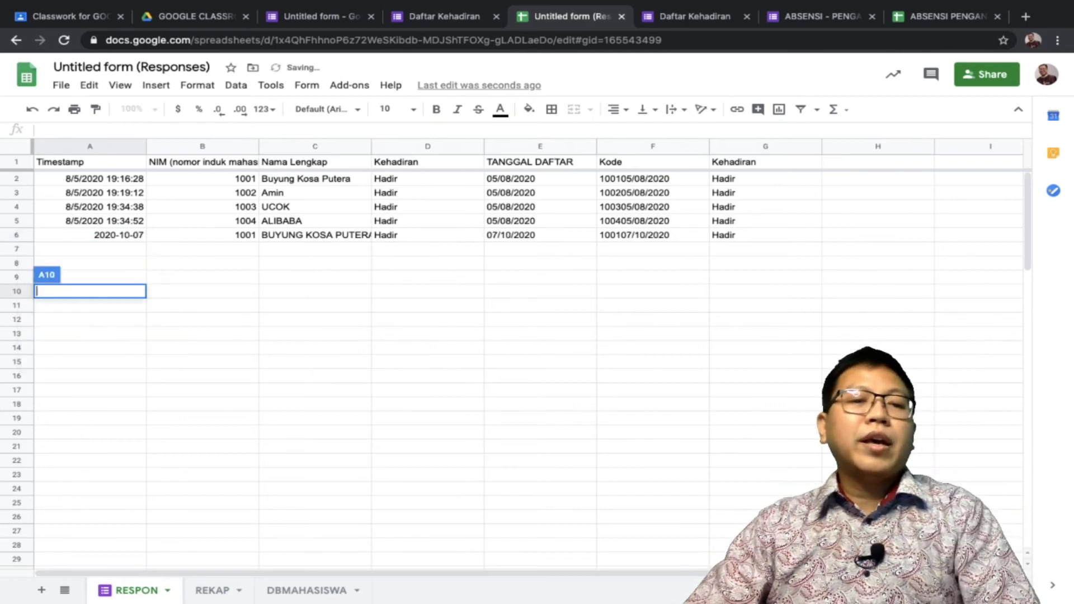
pyautogui.hotkey('alt', 'Down')
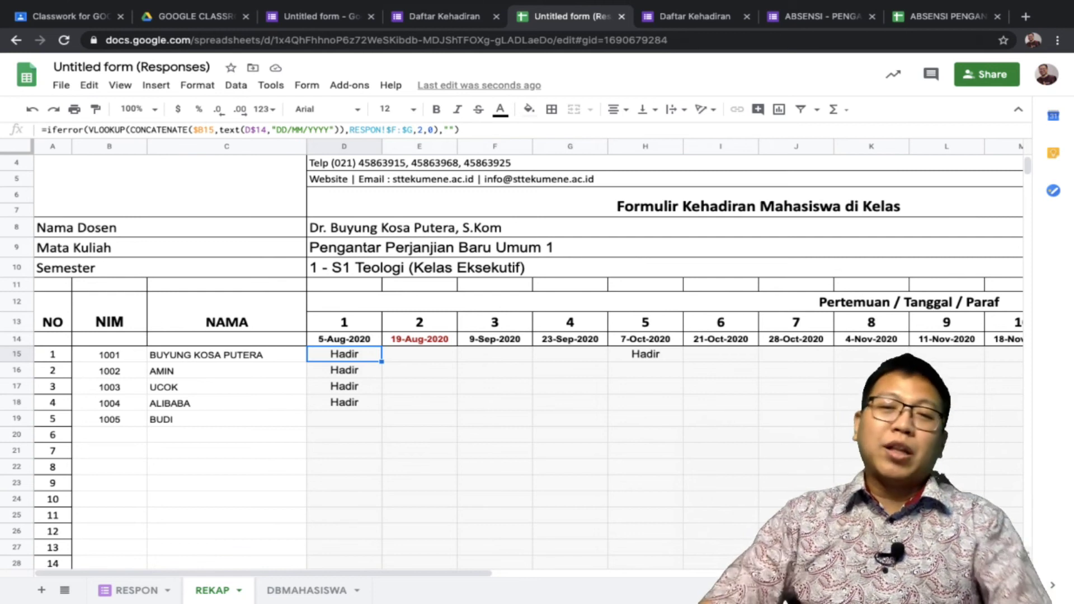
pyautogui.scroll(1, 503, 358)
pyautogui.scroll(-5, 503, 358)
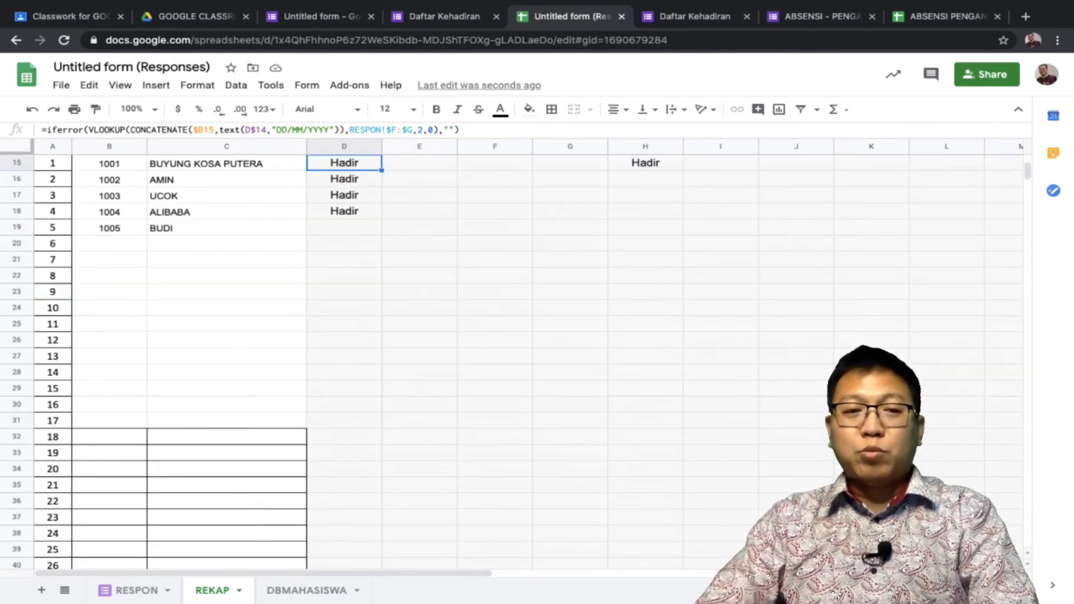
pyautogui.scroll(6, 503, 358)
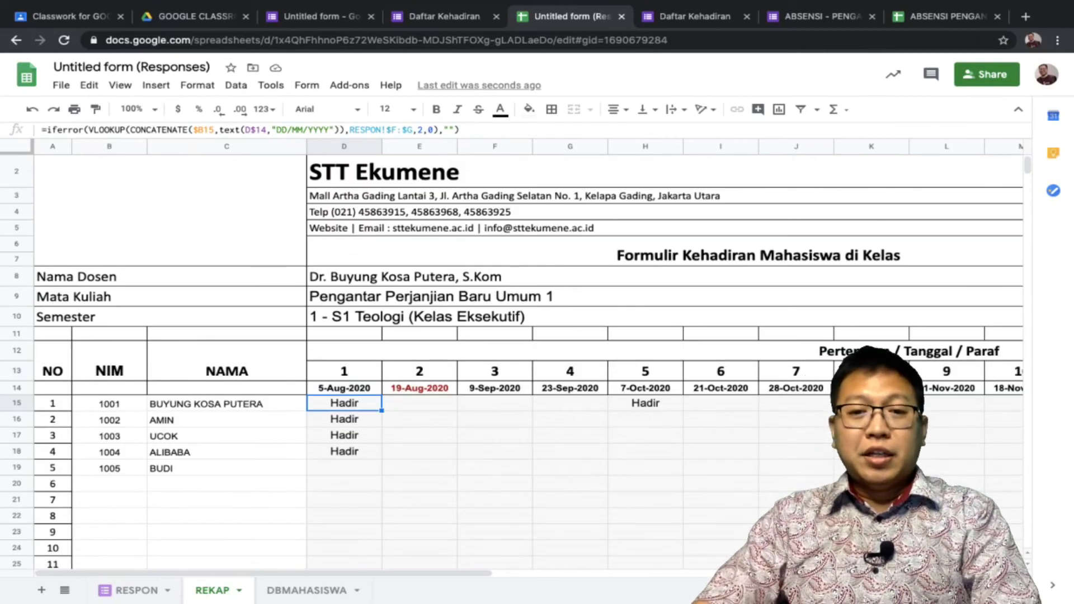
pyautogui.hscroll(6, 504, 358)
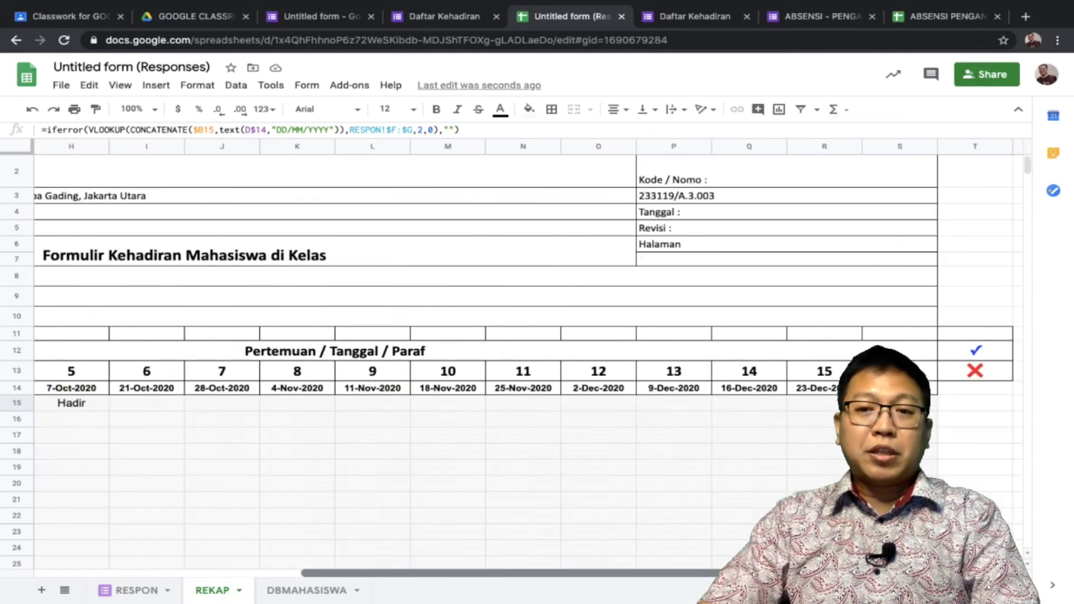
pyautogui.hscroll(1, 503, 358)
pyautogui.hscroll(-7, 504, 358)
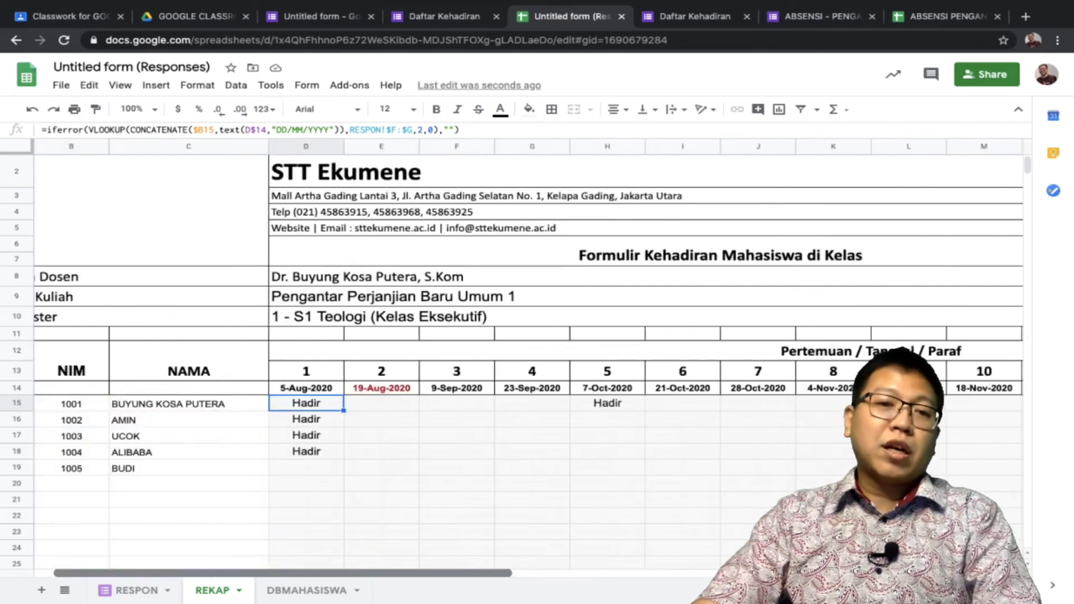
pyautogui.scroll(1, 503, 358)
pyautogui.scroll(-5, 504, 358)
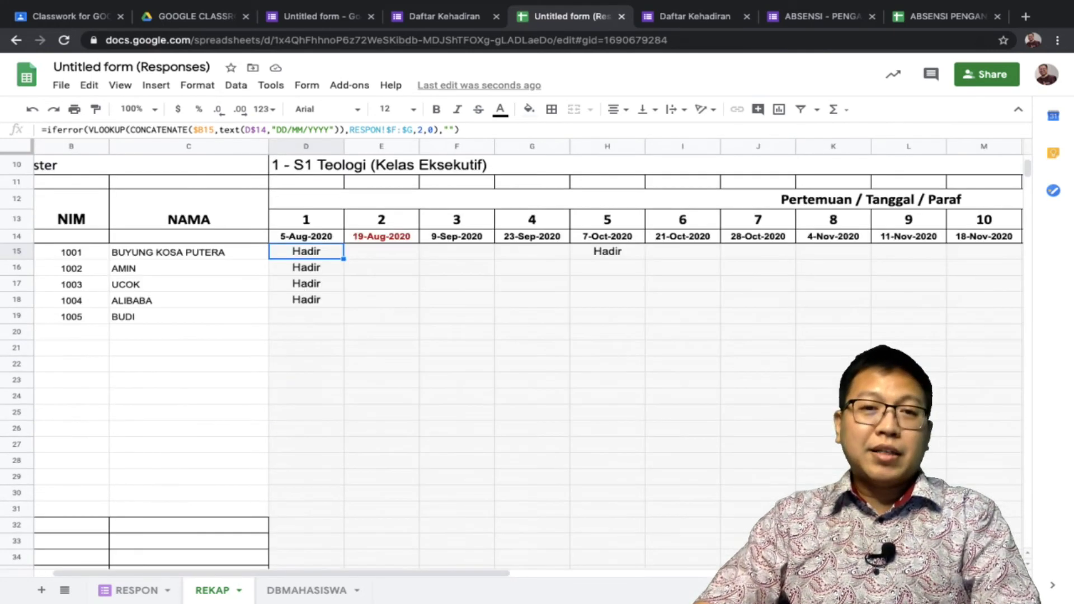
pyautogui.scroll(4, 503, 358)
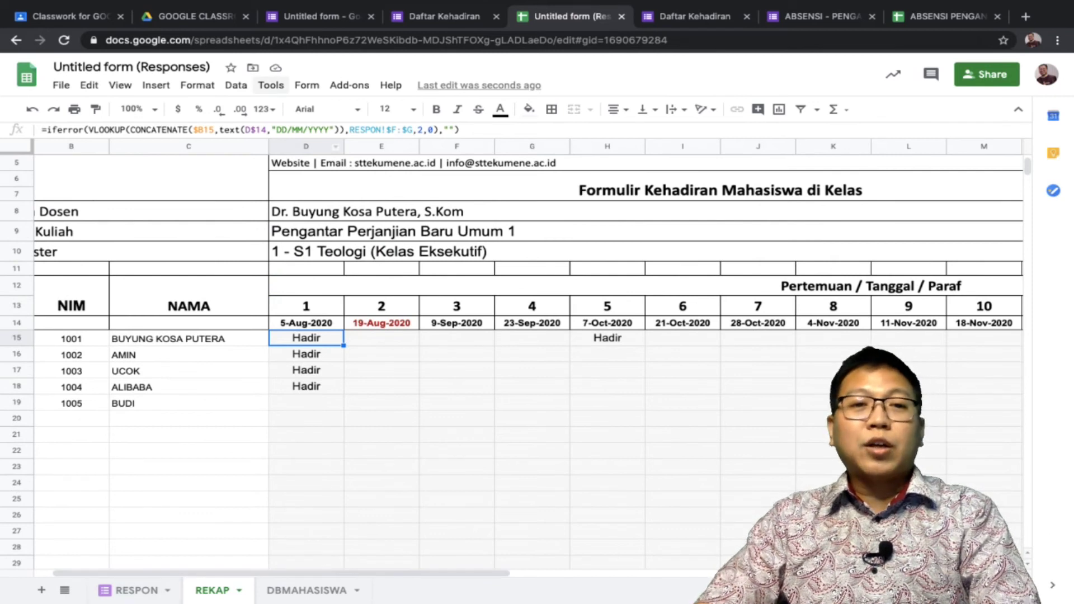
pyautogui.hotkey('ctrl', '1')
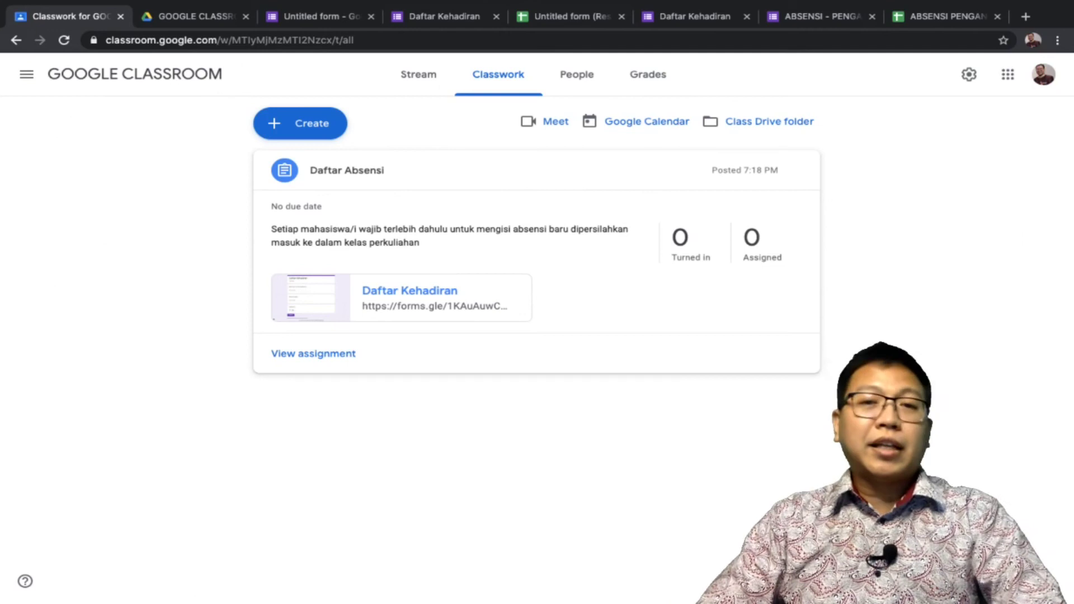
pyautogui.hotkey('ctrl', '5')
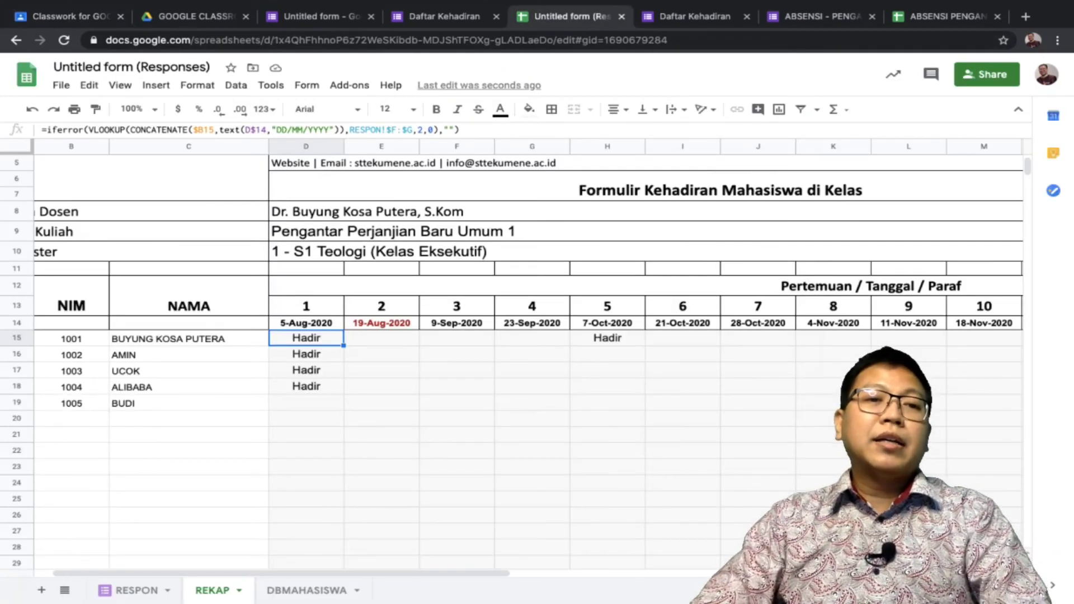
# Clear the meeting dates and #VALUE! errors after meeting 5 in row 14
pyautogui.click(306, 323)
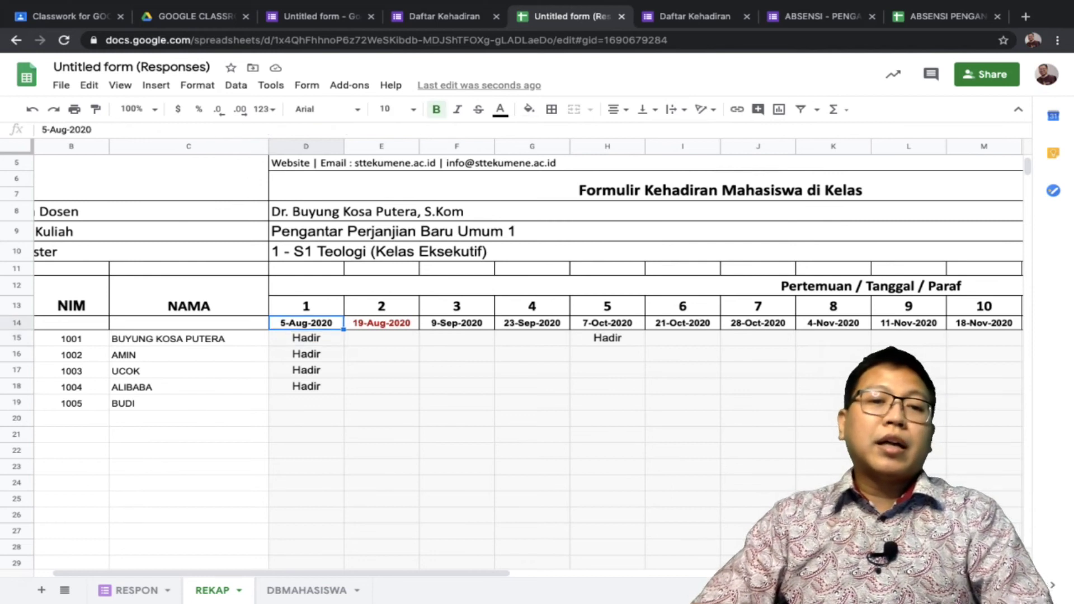
pyautogui.click(380, 322)
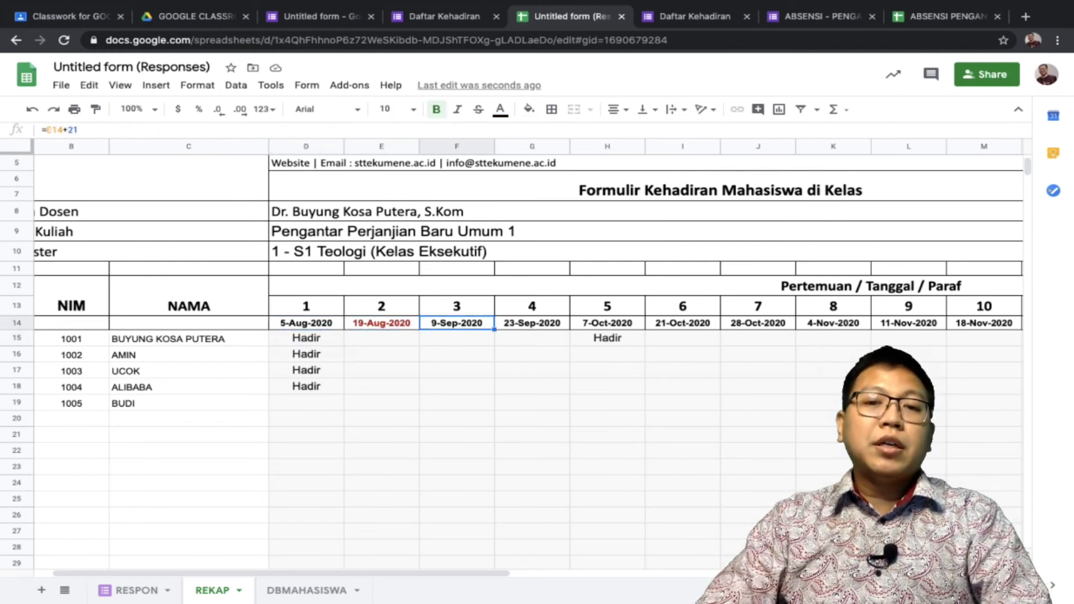
pyautogui.press('Right')
pyautogui.press('Right')
pyautogui.press('Right')
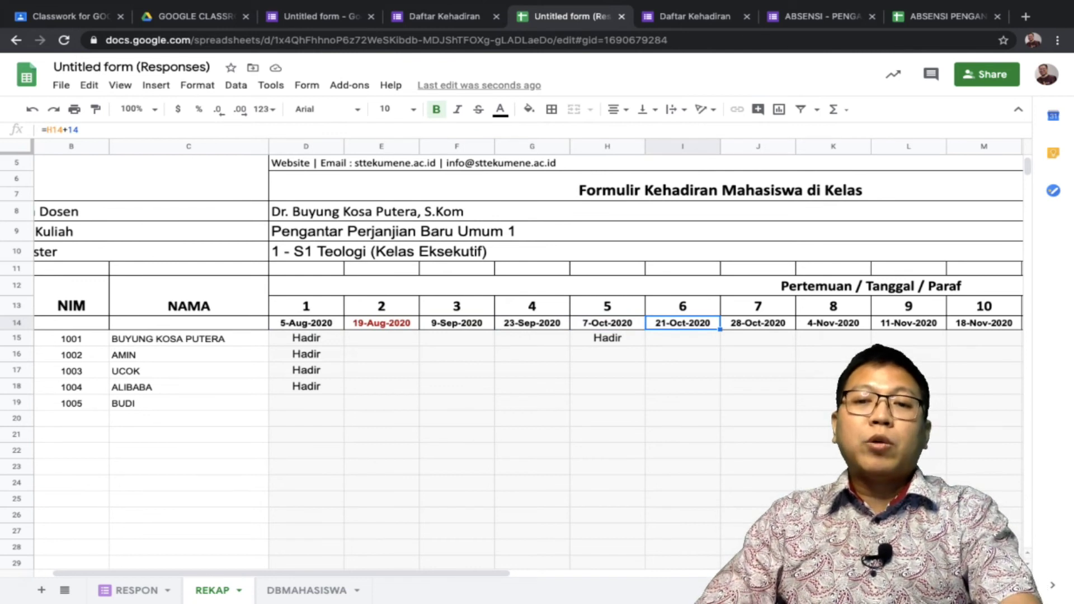
pyautogui.press('Delete')
pyautogui.press('Right')
pyautogui.press('Delete')
pyautogui.press('Right')
pyautogui.press('Delete')
pyautogui.press('Right')
pyautogui.press('Delete')
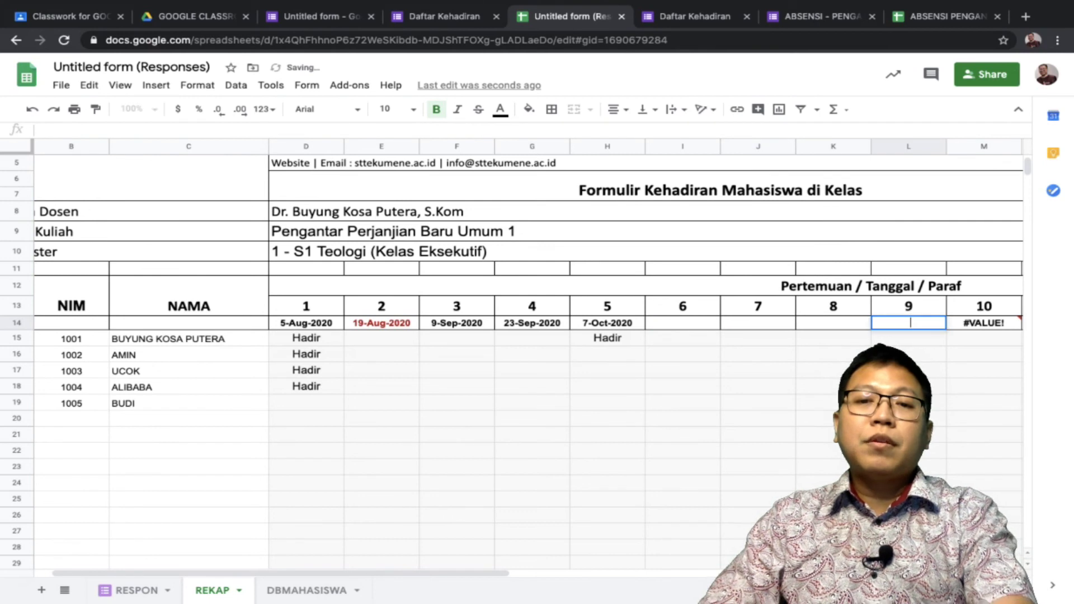
pyautogui.press('Right')
pyautogui.press('Delete')
# Enter =H14+7 in I14 so meeting 6 falls on 14-Oct-2020
pyautogui.click(607, 323)
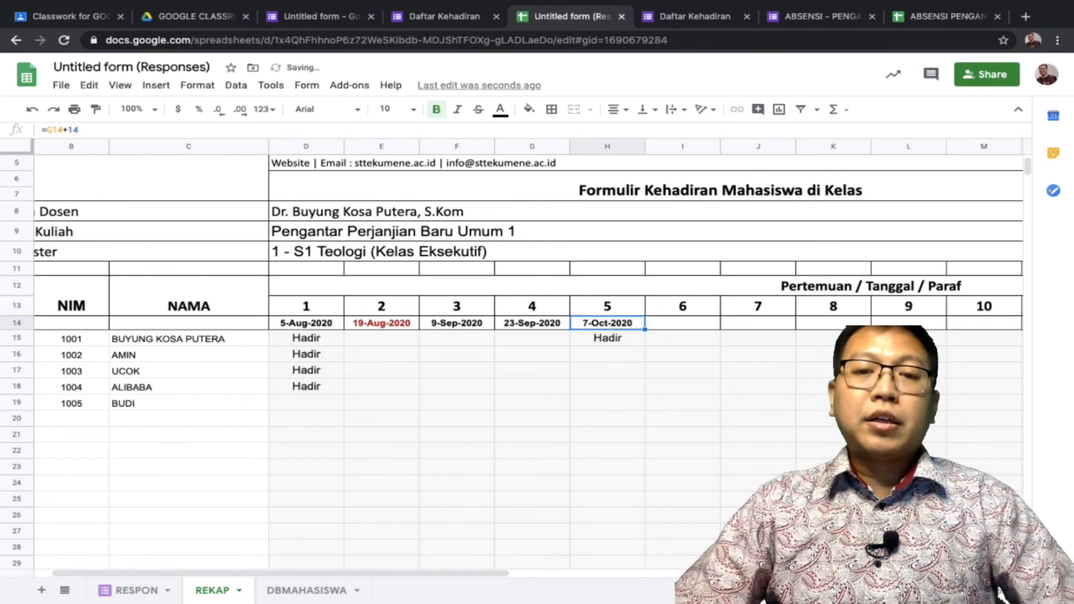
pyautogui.click(683, 323)
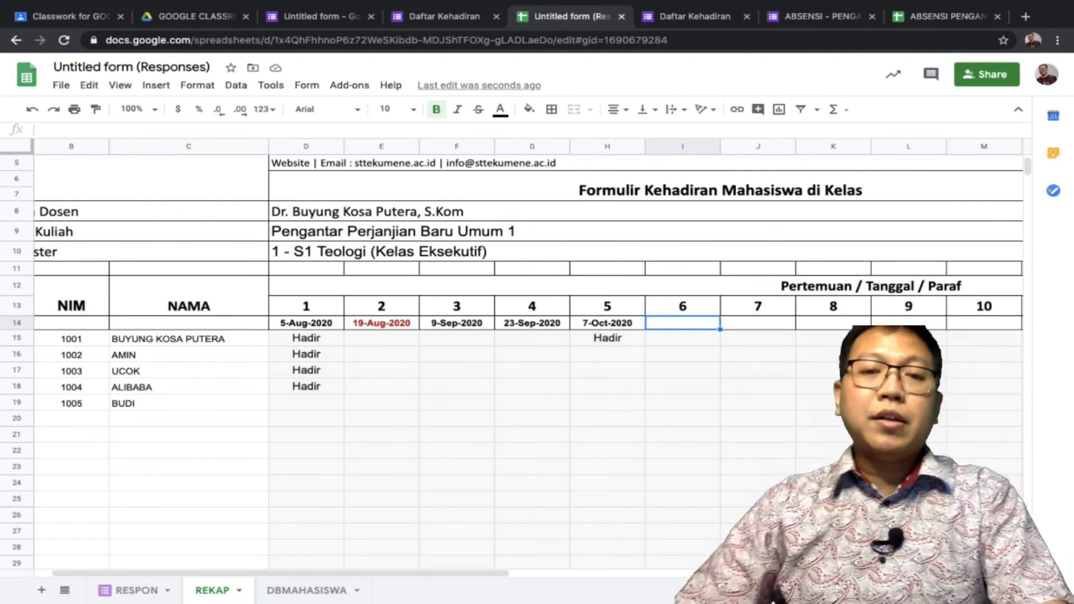
pyautogui.write('=')
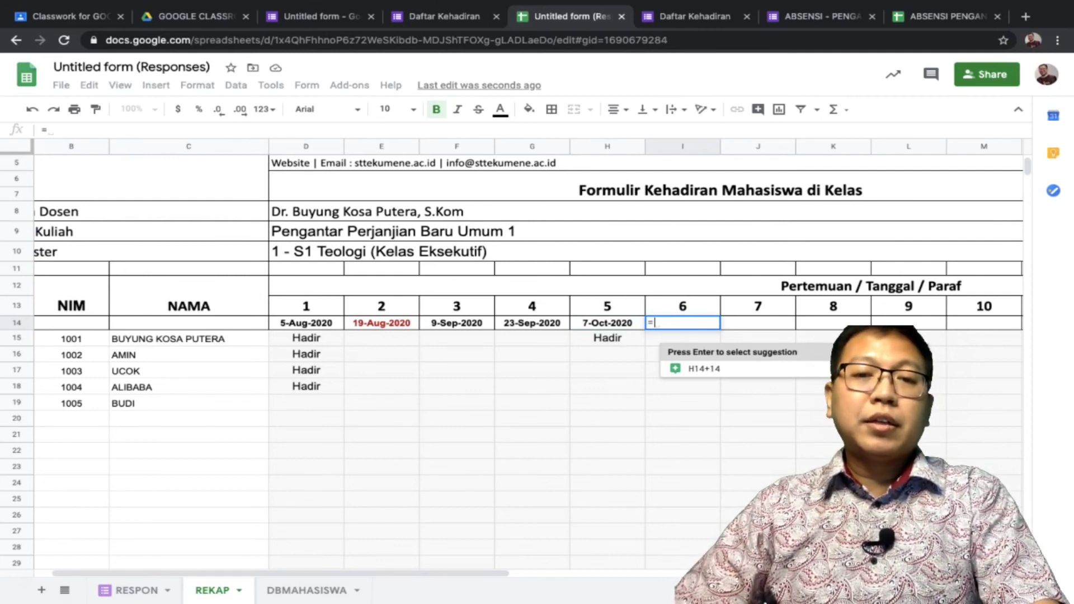
pyautogui.click(643, 320)
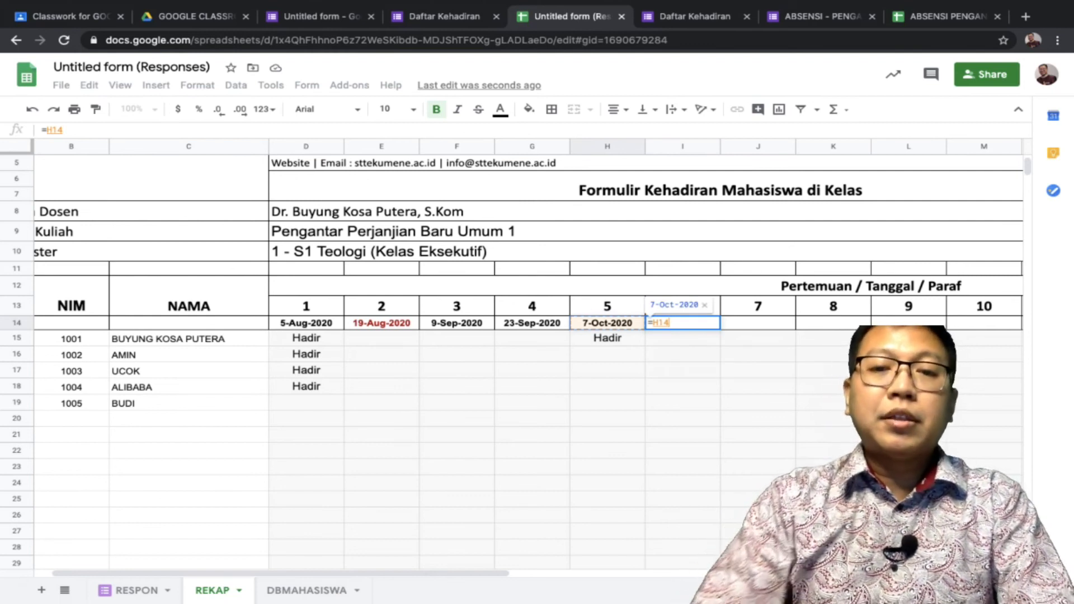
pyautogui.write('+')
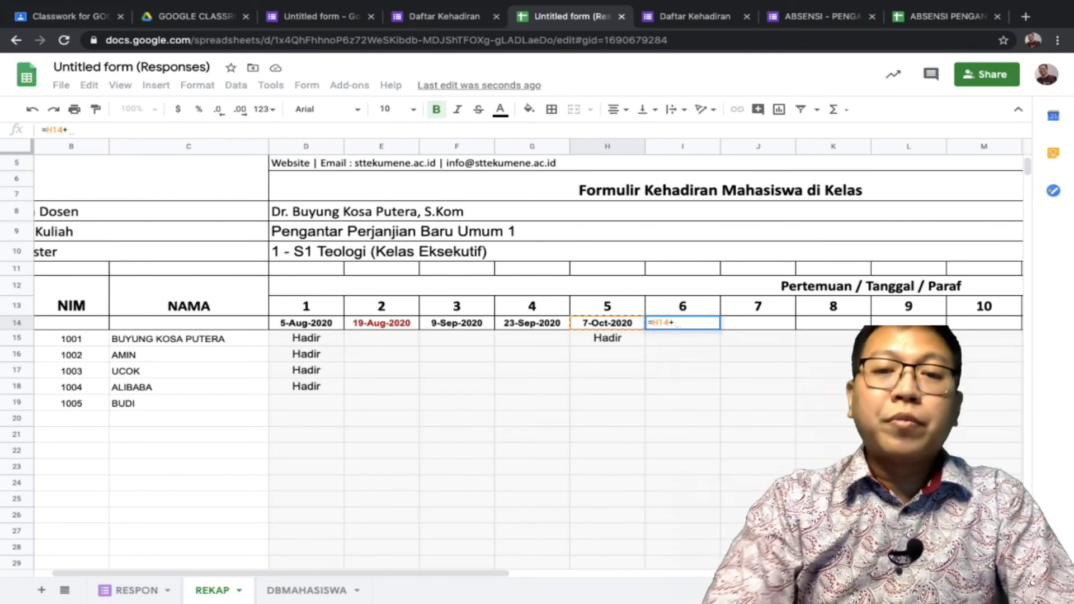
pyautogui.write('7')
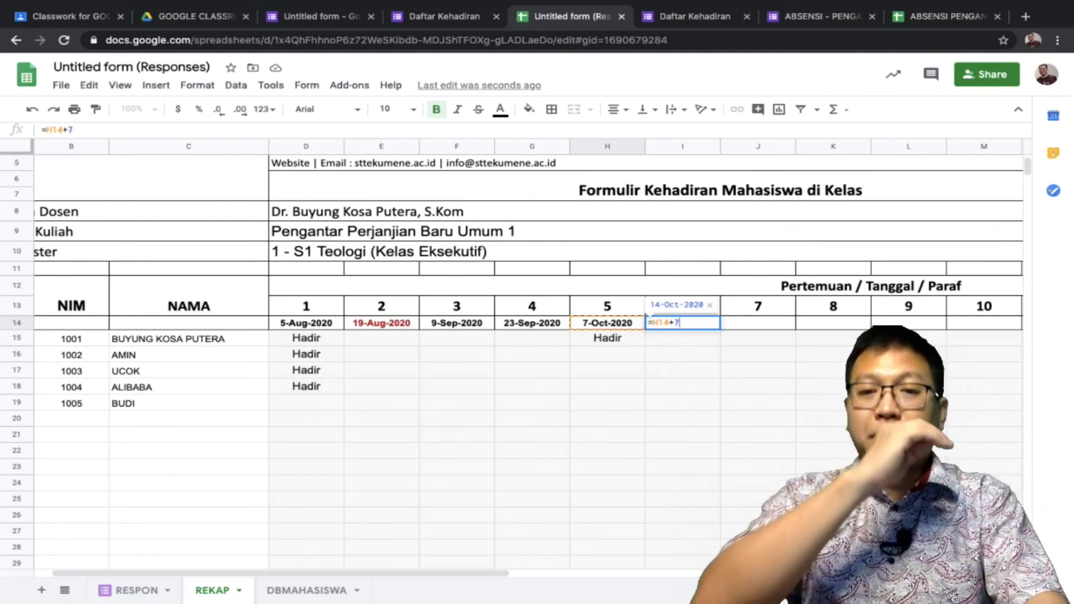
pyautogui.press('Return')
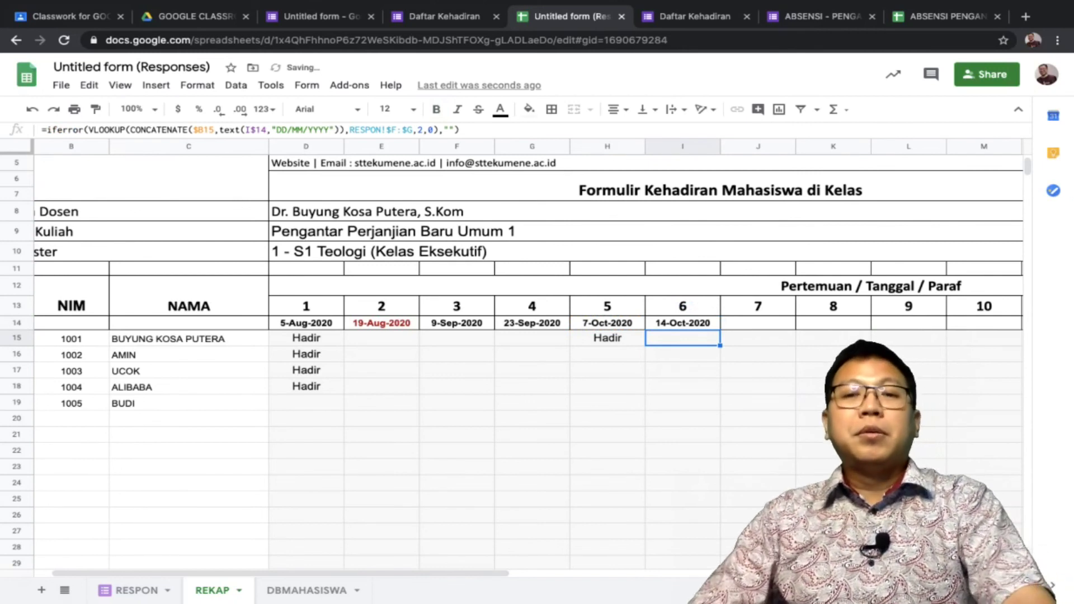
# Extend the meeting 5–6 dates in H14:I14 across to M14 for meetings 7–10
pyautogui.click(758, 323)
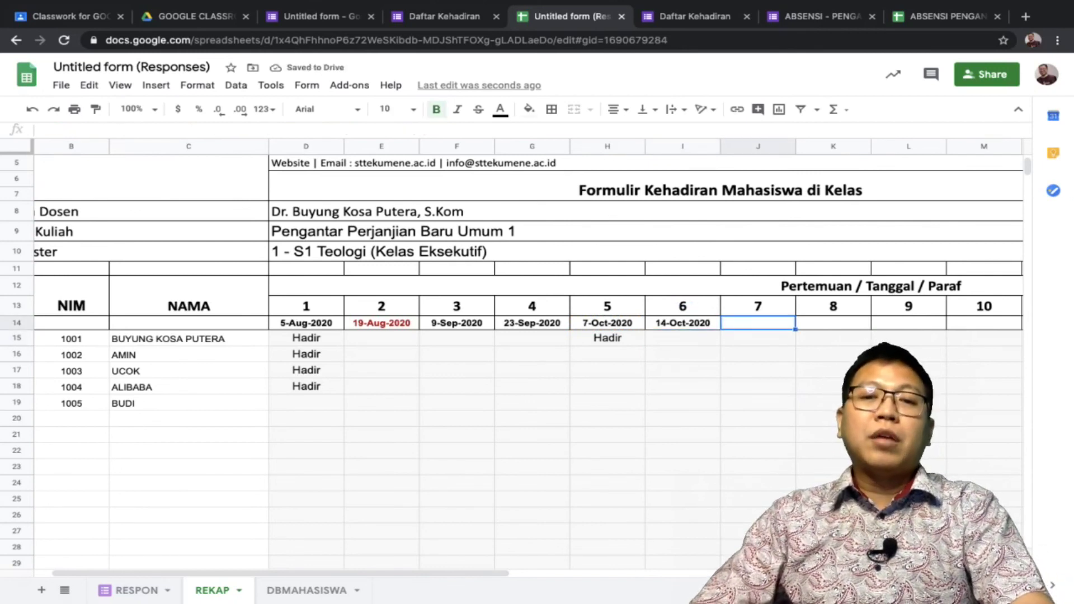
pyautogui.click(606, 323)
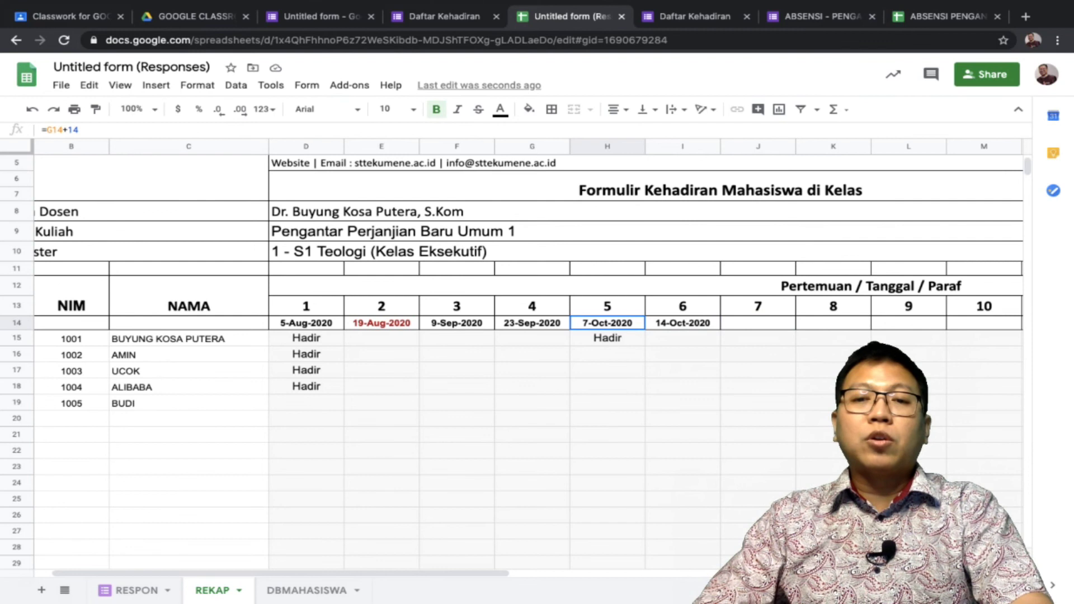
pyautogui.hotkey('shift', 'Right')
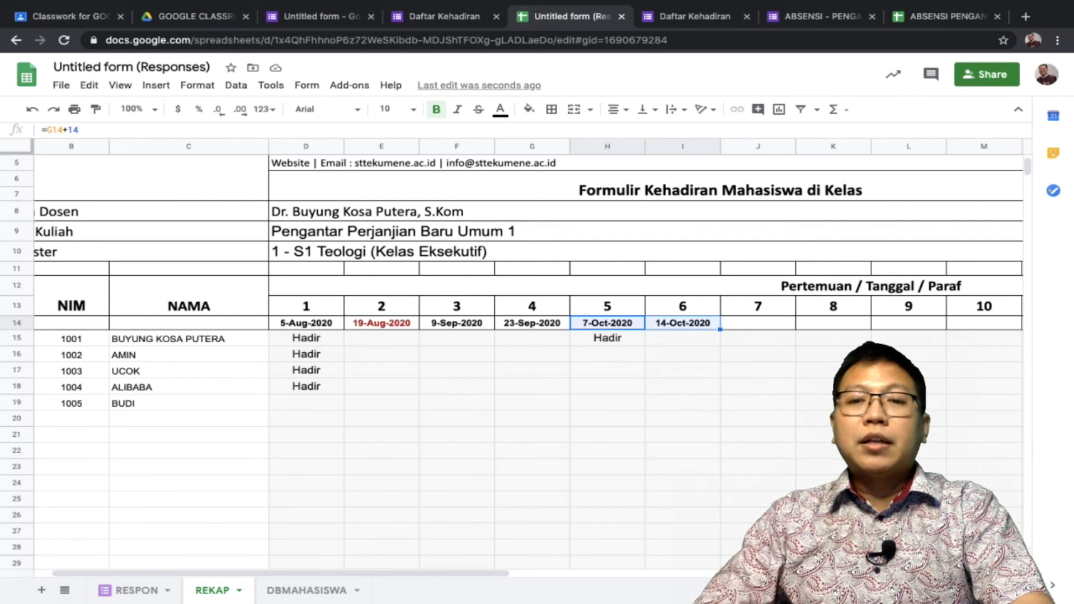
pyautogui.moveTo(720, 329); pyautogui.dragTo(827, 324)
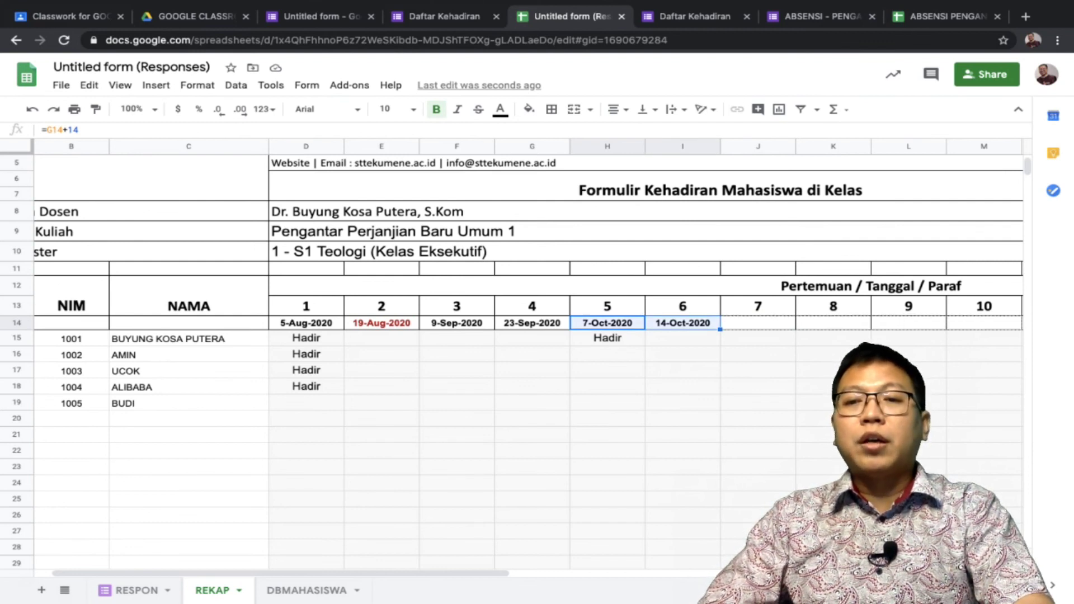
pyautogui.moveTo(995, 327); pyautogui.dragTo(1001, 327)
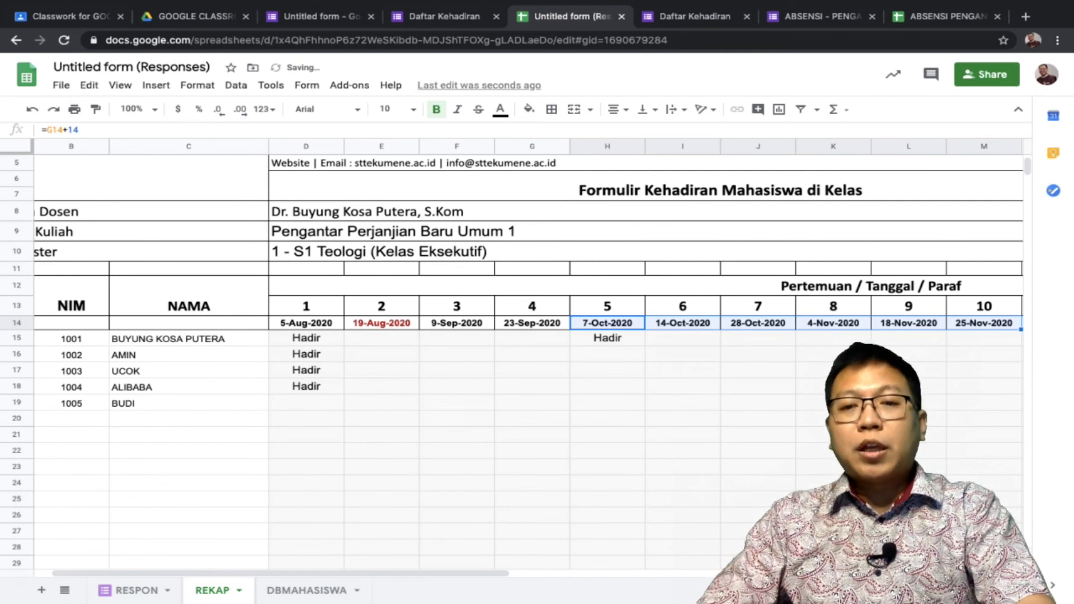
# Check the meeting 7–10 date formulas through 25-Nov-2020, then open the class stream in Google Classroom
pyautogui.click(758, 322)
pyautogui.click(833, 323)
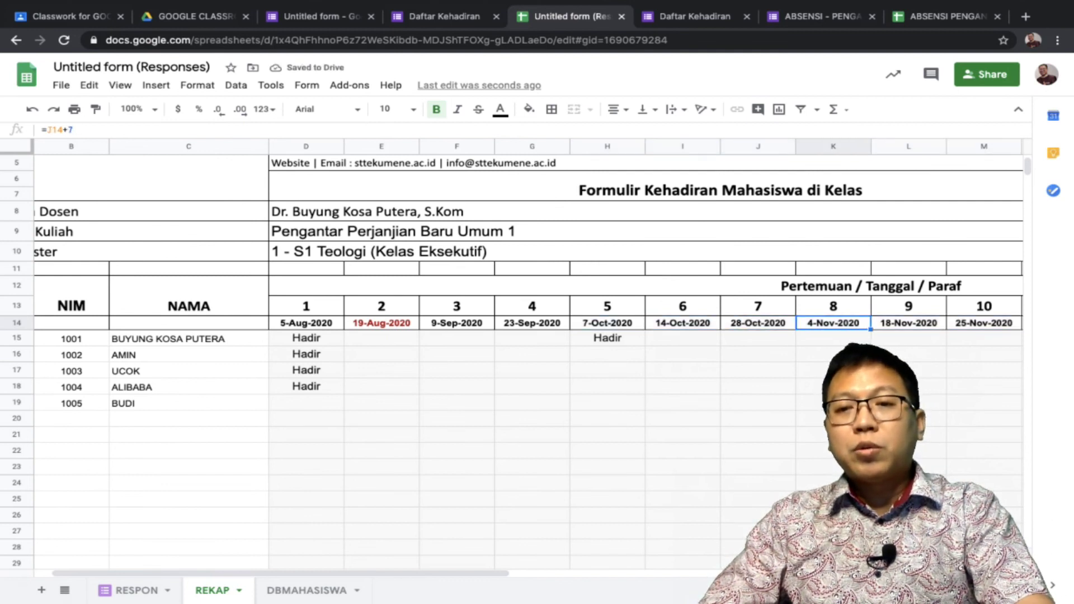
pyautogui.click(909, 322)
pyautogui.click(984, 322)
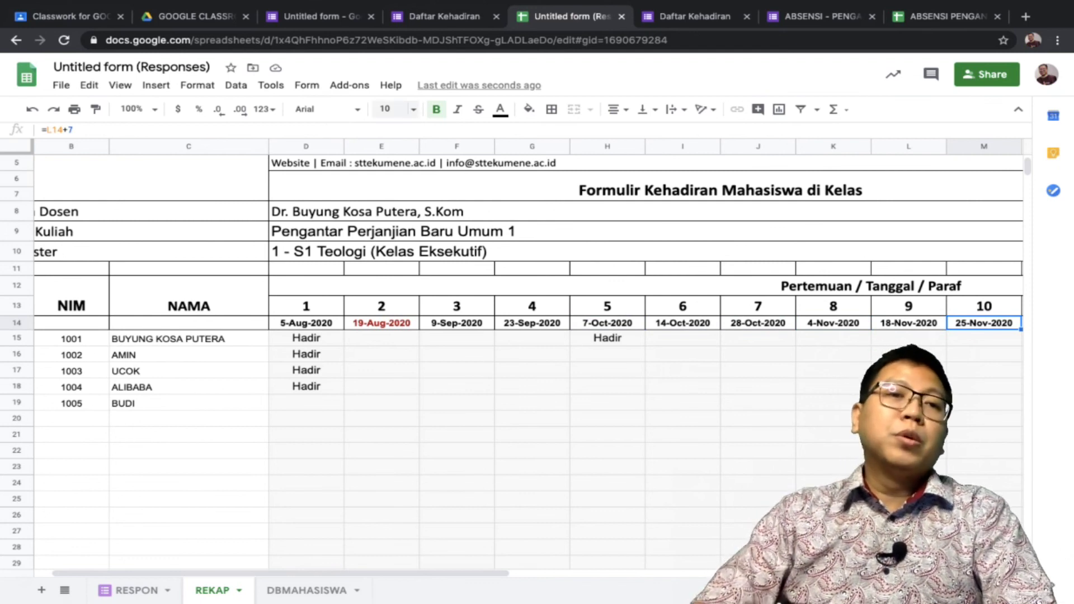
pyautogui.click(70, 16)
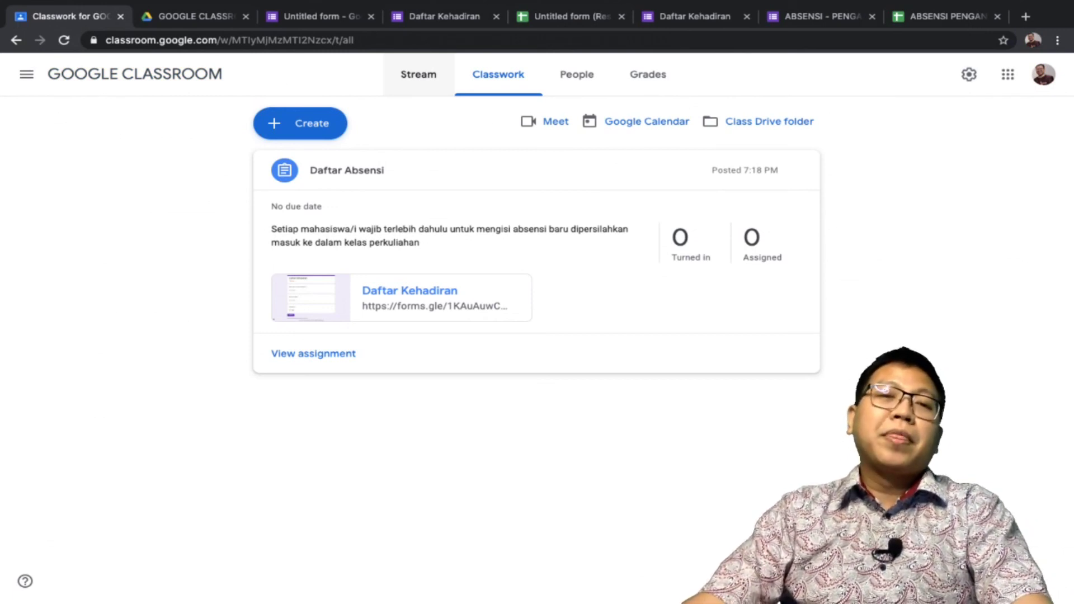
pyautogui.click(418, 74)
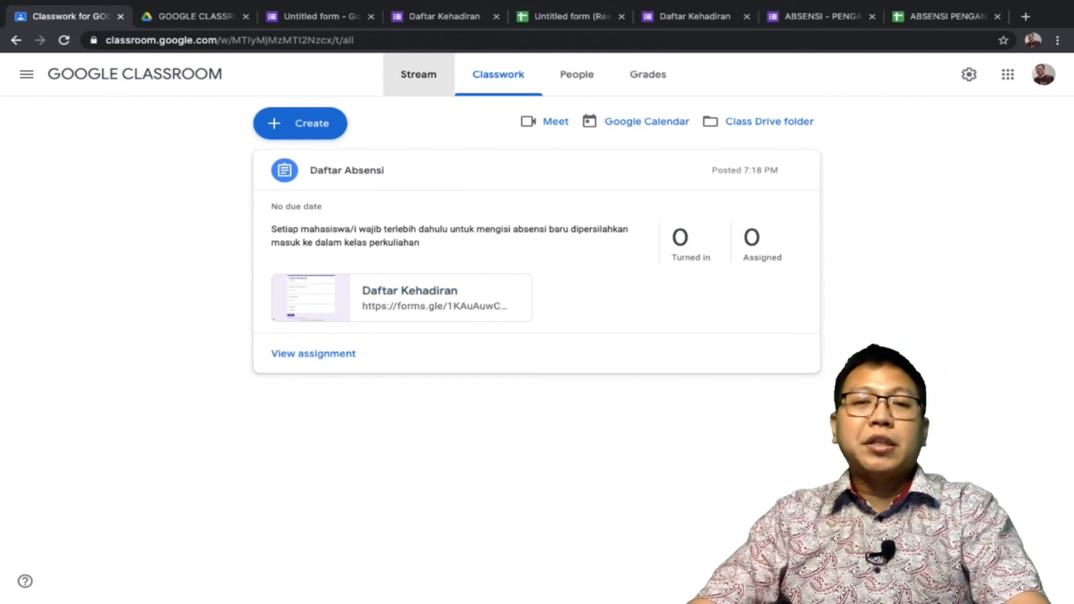